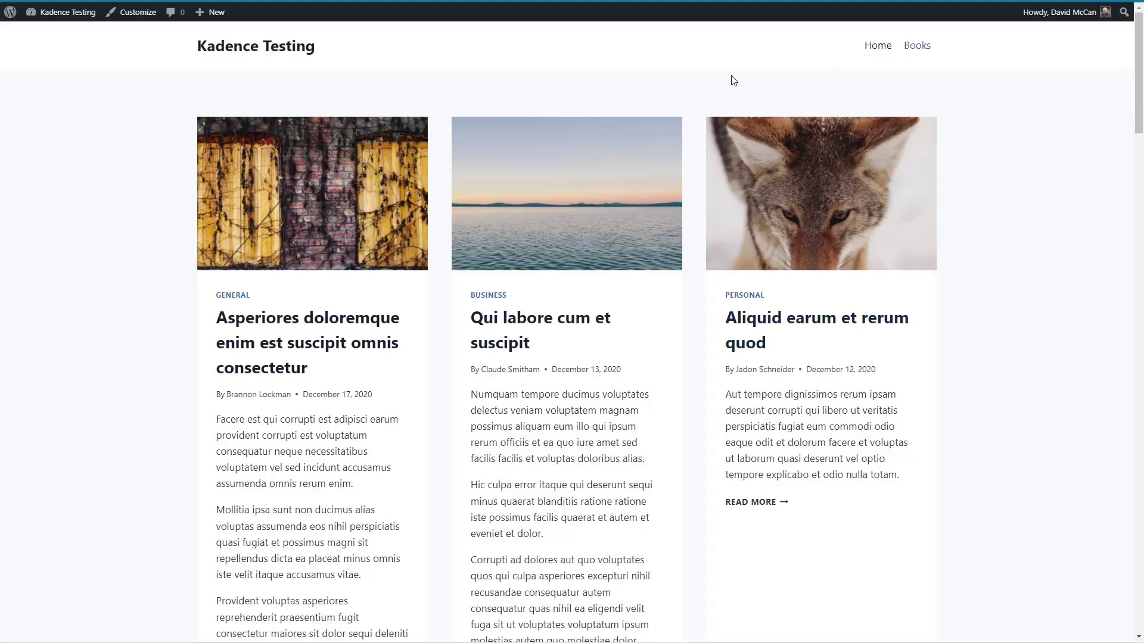
Browse the Books archive, open The Whistler by John Grisham, and scroll its single page.
scroll(733, 80, down, 3)
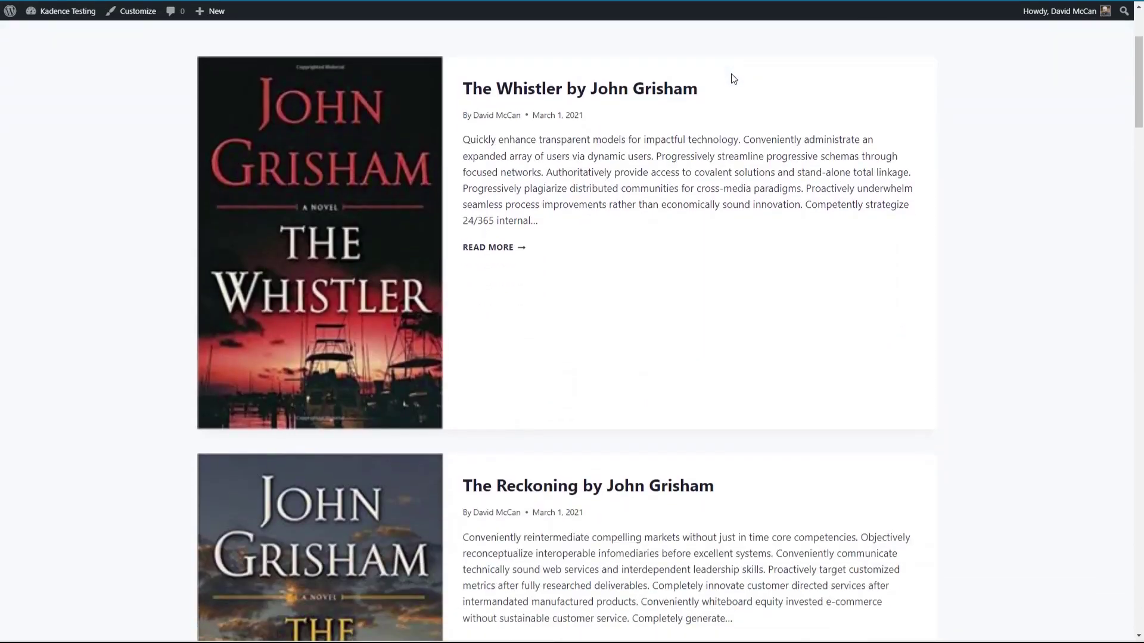
scroll(733, 79, up, 3)
scroll(733, 79, down, 2)
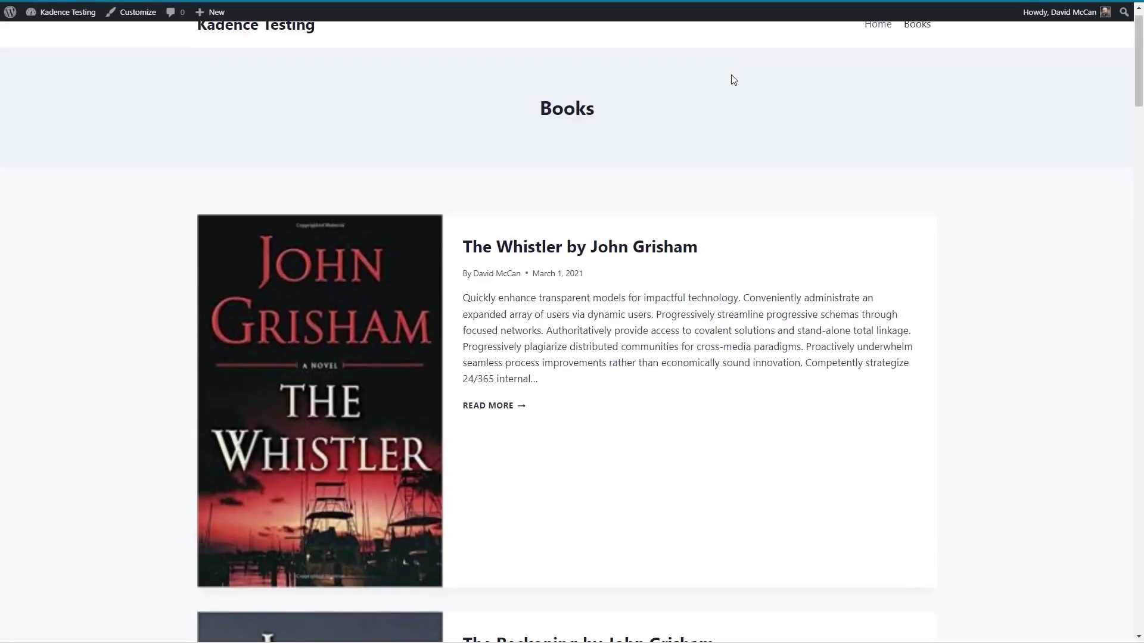
scroll(730, 77, down, 2)
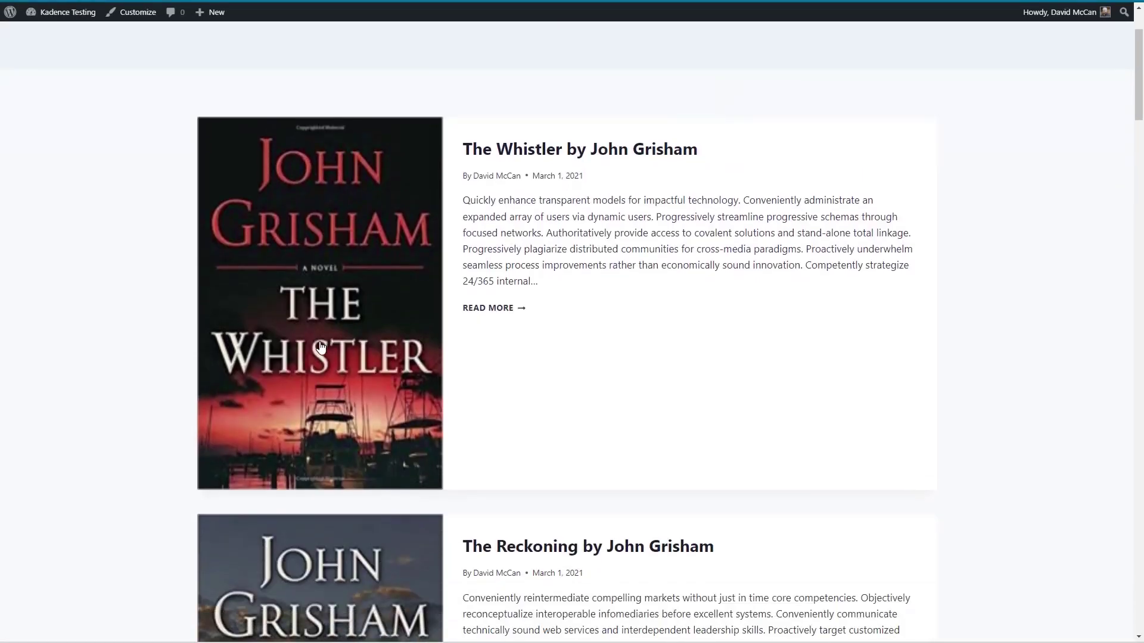
scroll(377, 173, up, 2)
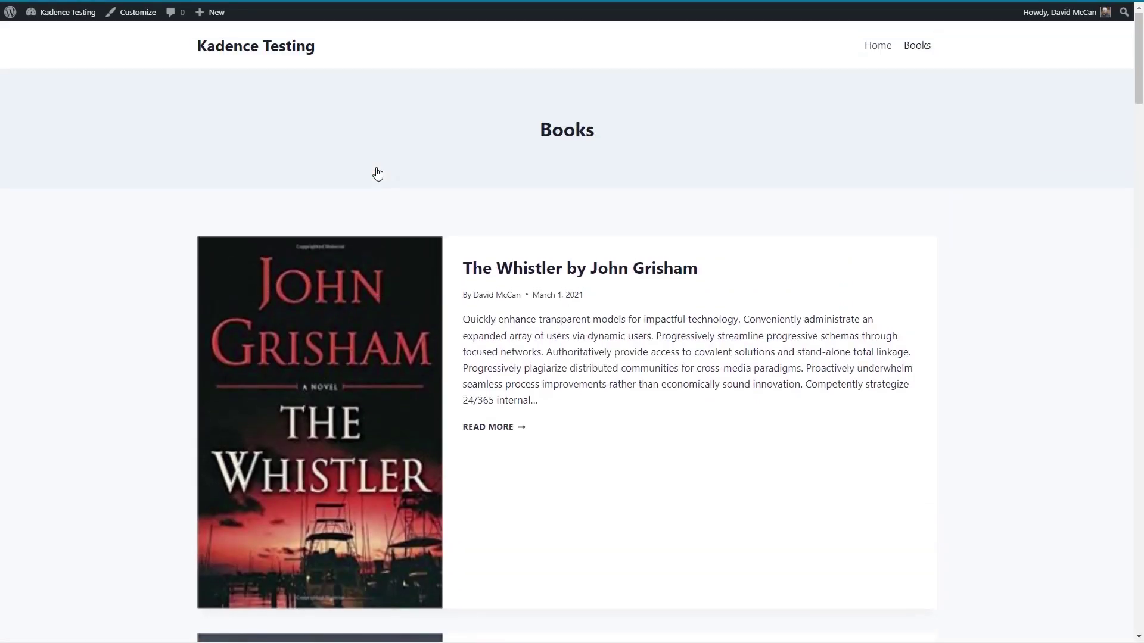
click(363, 276)
scroll(363, 276, down, 8)
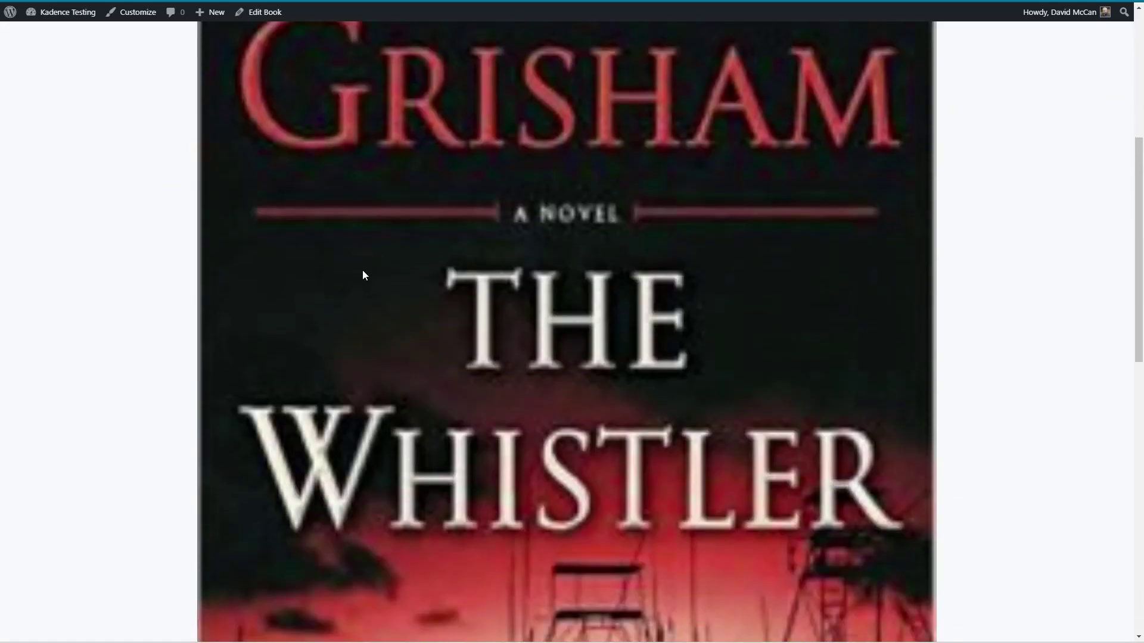
scroll(362, 271, down, 6)
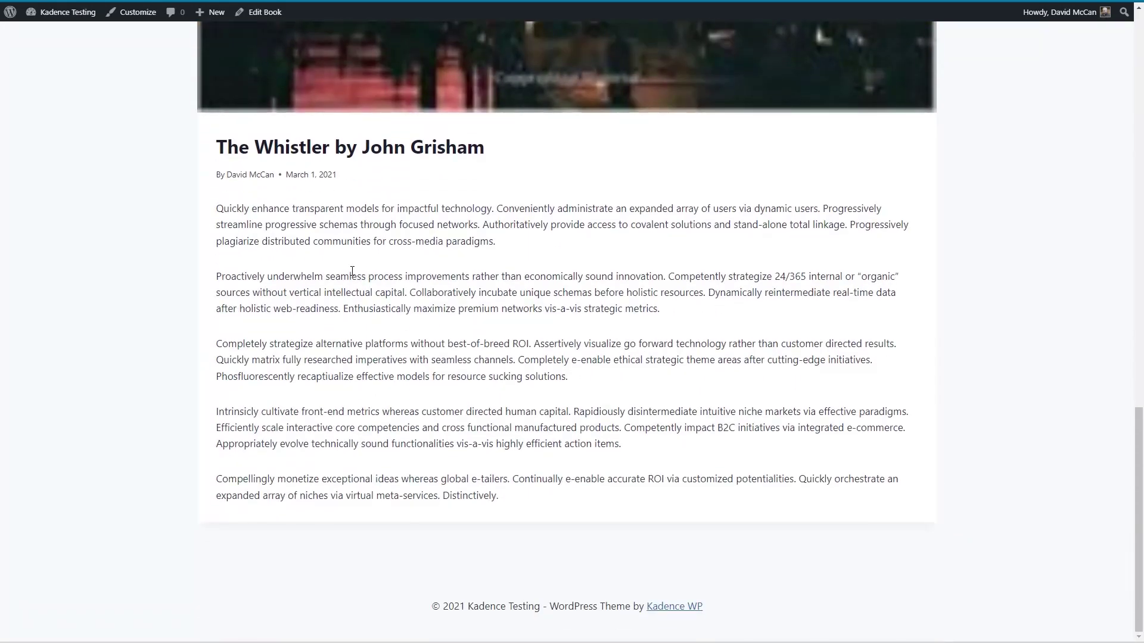
scroll(352, 271, up, 10)
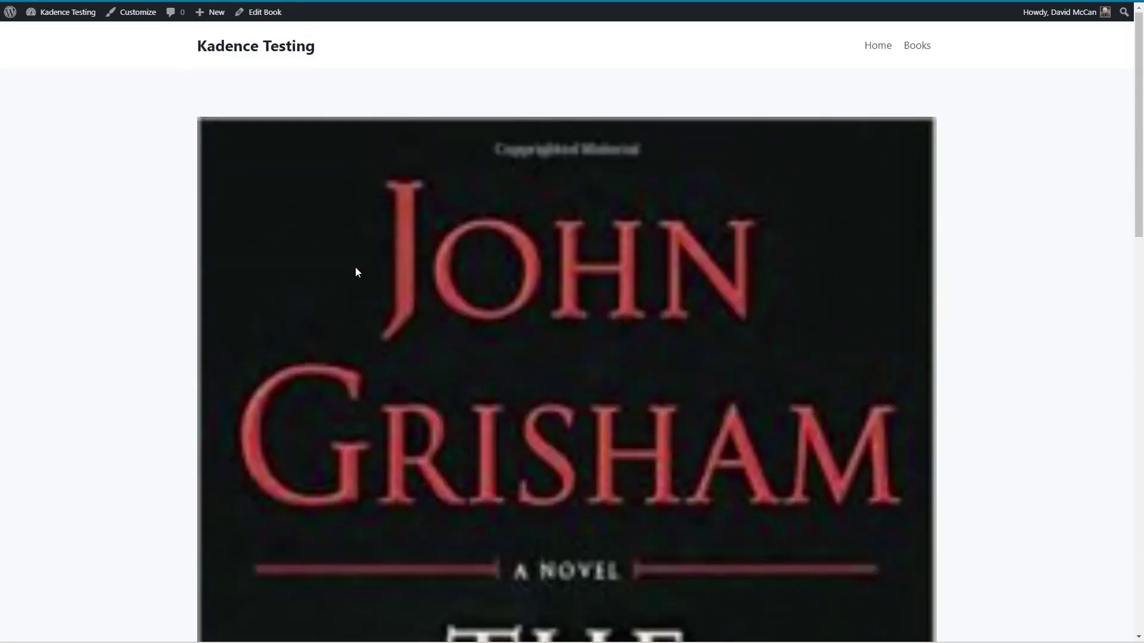
scroll(354, 272, down, 4)
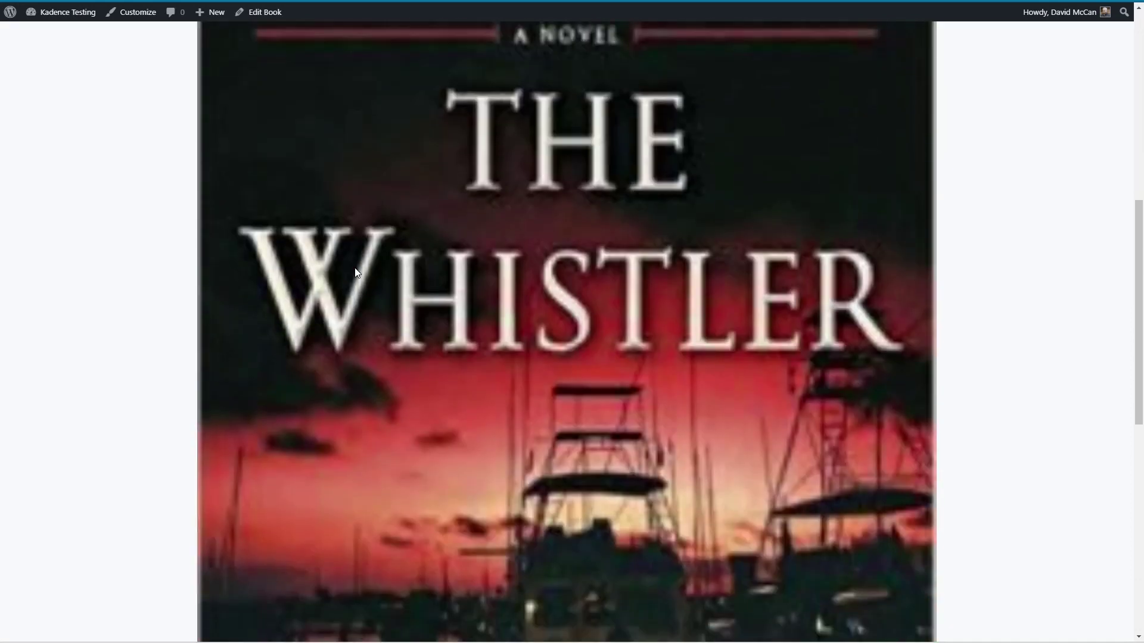
scroll(355, 271, up, 4)
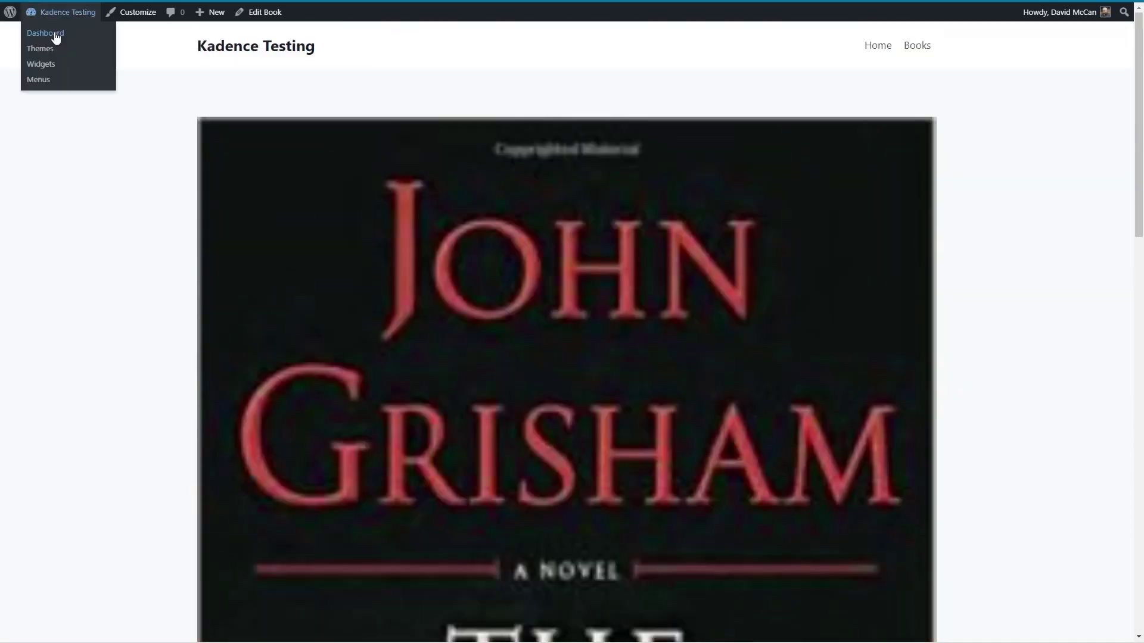
Go to the admin Dashboard and open Books > All Books.
click(56, 36)
mouse_move(53, 240)
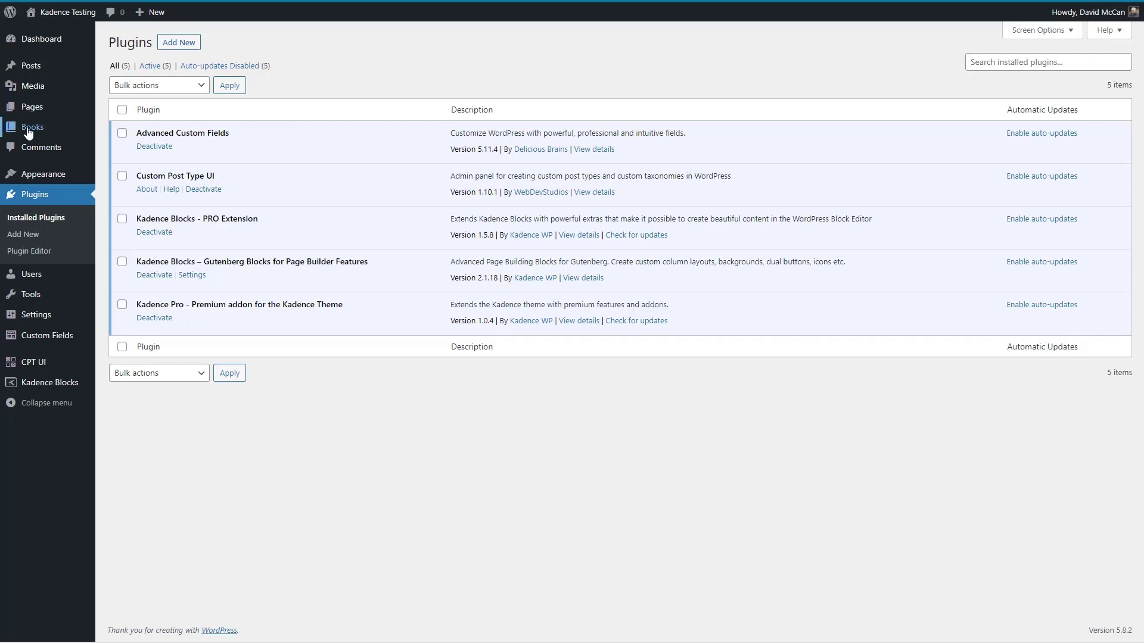
mouse_move(28, 129)
click(125, 131)
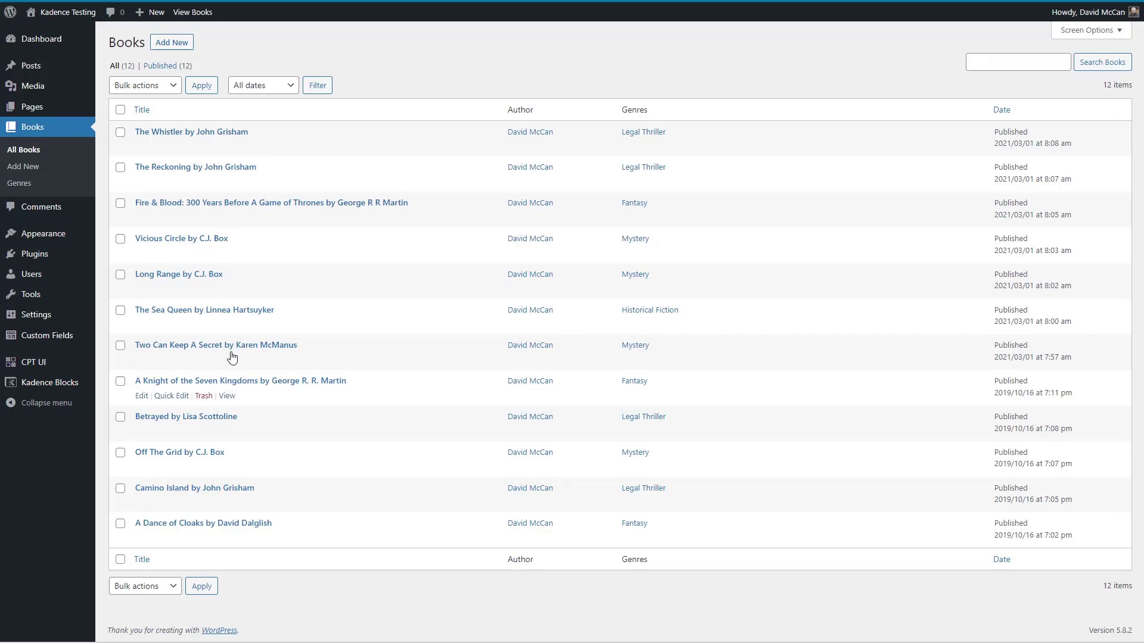
Edit The Sea Queen, review its Genres and Featured image, update it, then go to Elements.
click(235, 311)
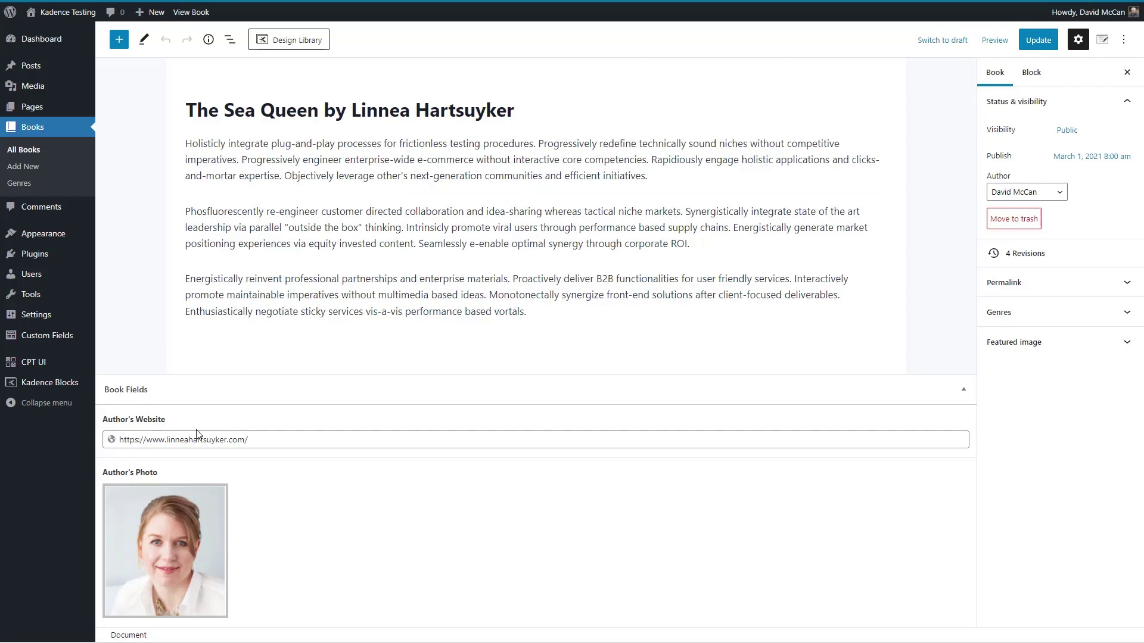
mouse_move(178, 501)
click(1017, 316)
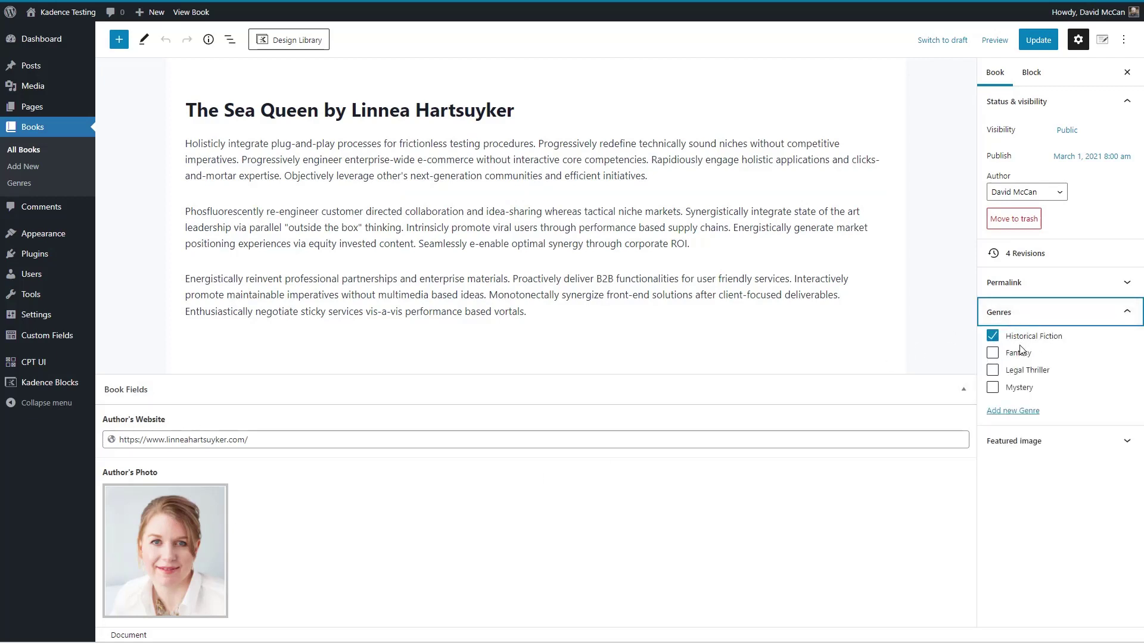
click(1056, 444)
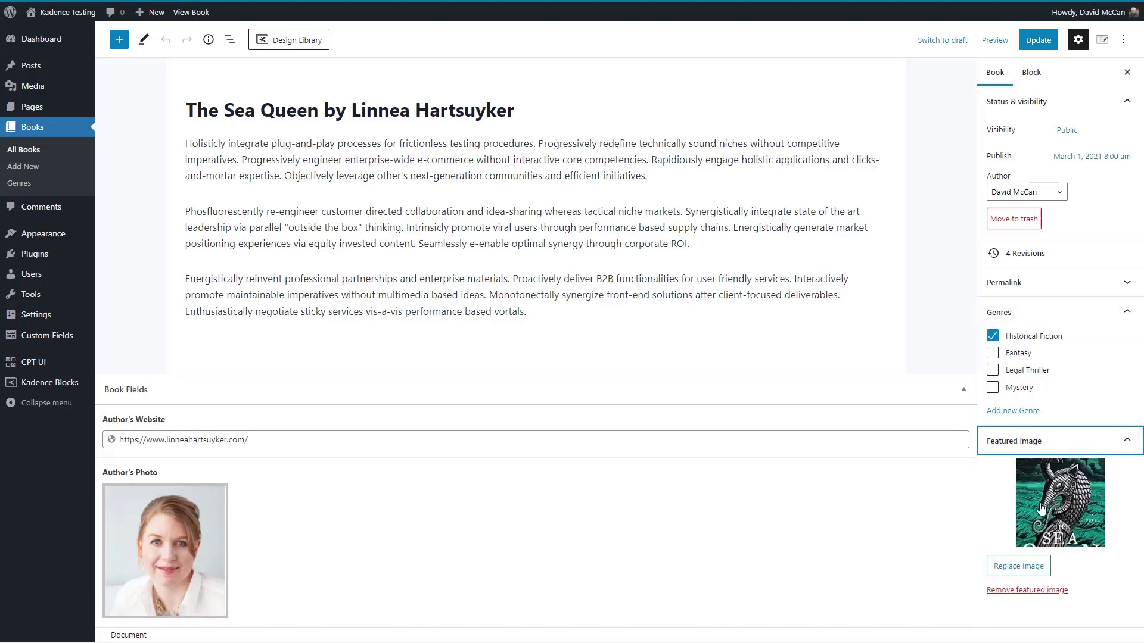
click(1038, 40)
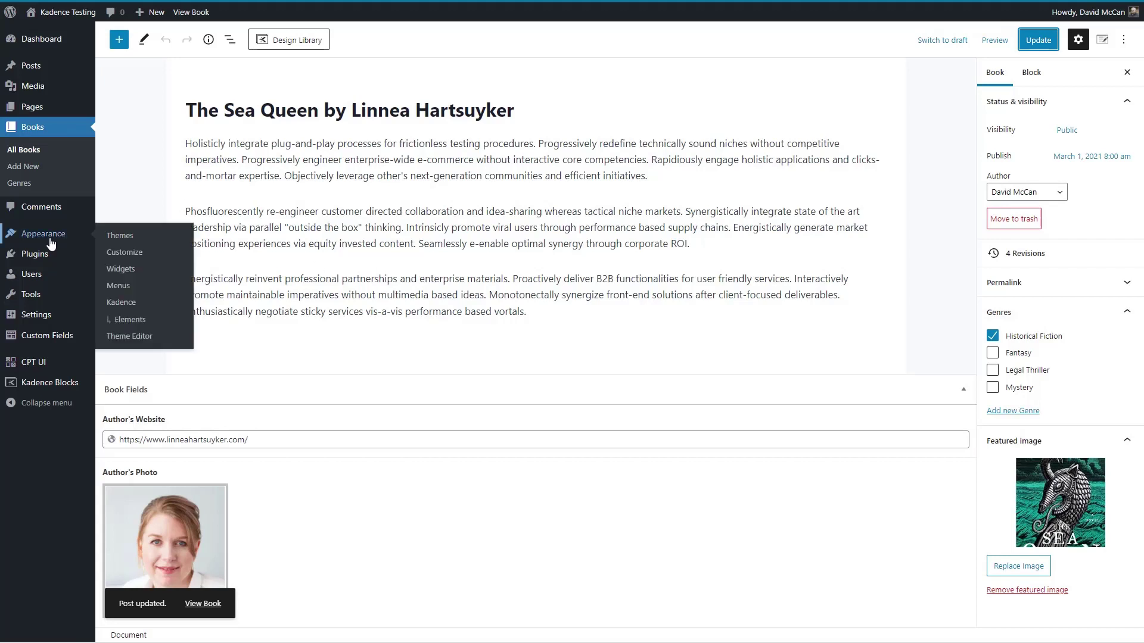
click(130, 320)
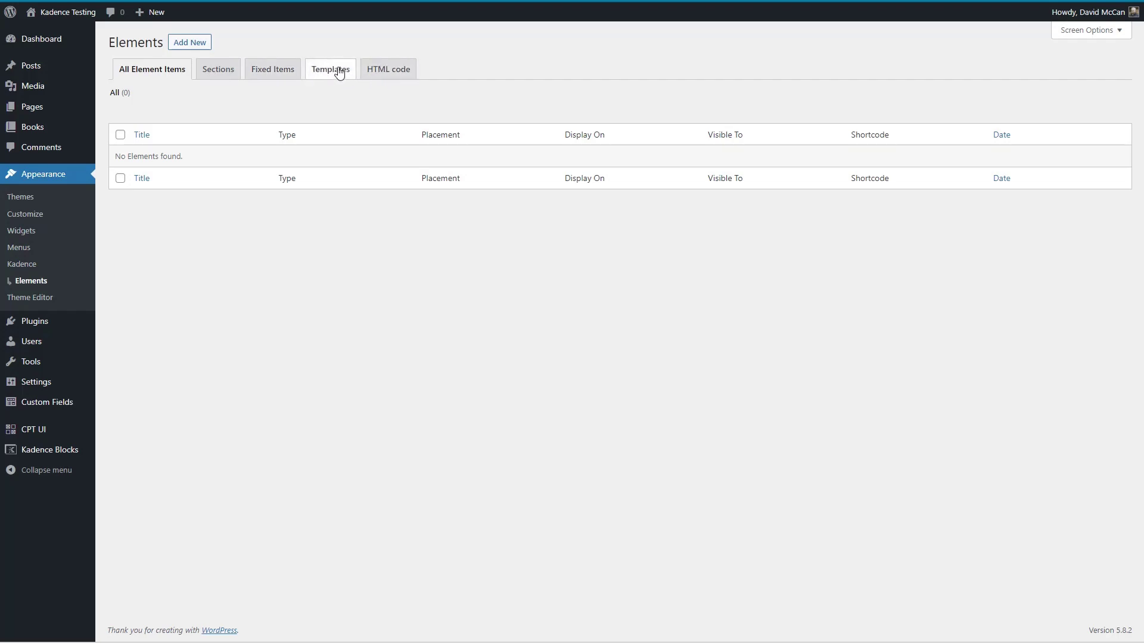
Create a new Template element titled 'Book Single'.
click(193, 48)
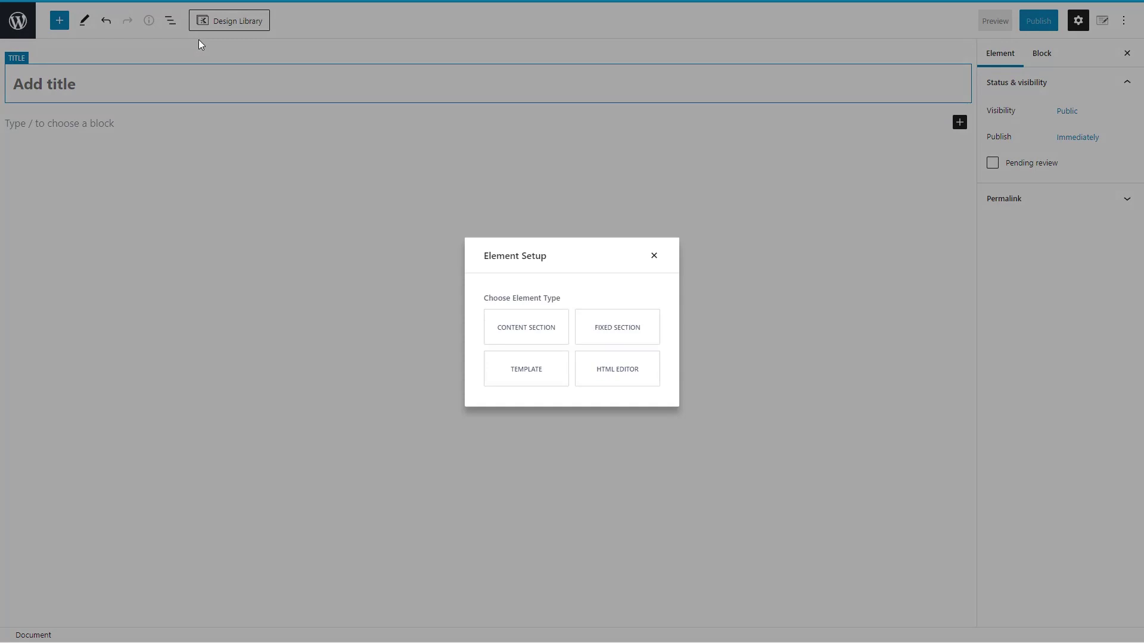
click(528, 368)
click(172, 102)
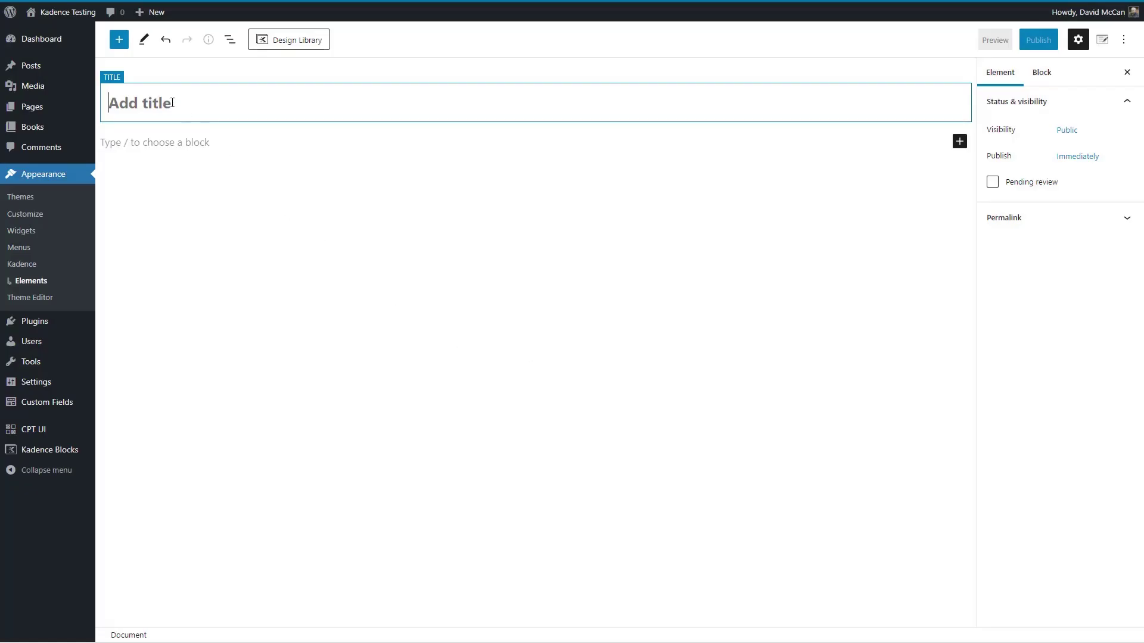
text(Book Single)
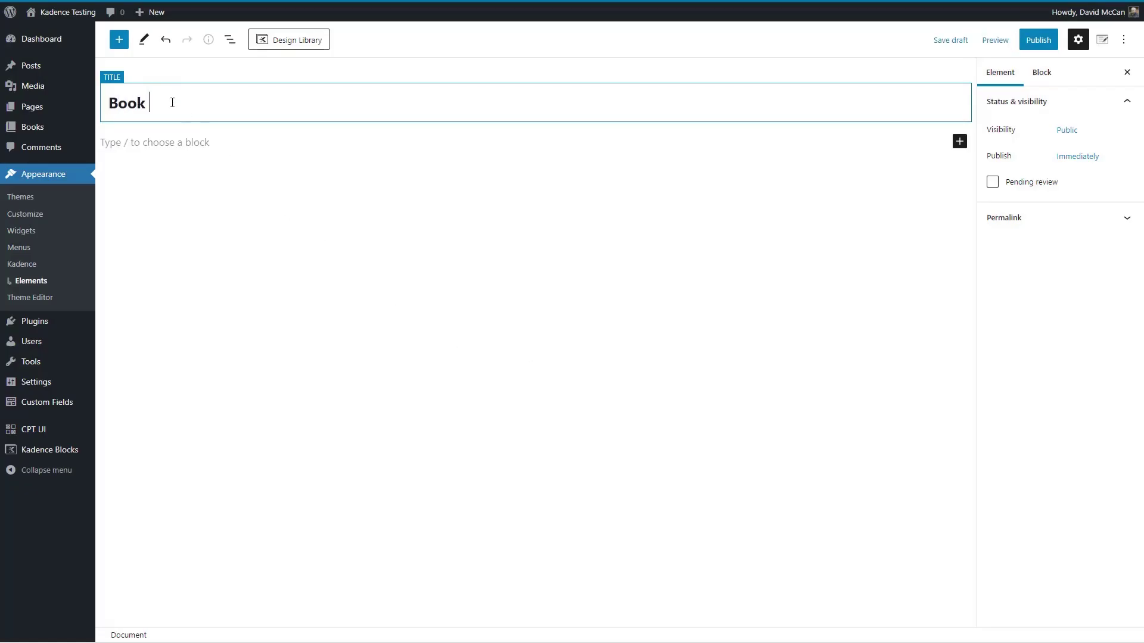
Set the element's preview to the Books post type using The Sea Queen.
click(1095, 41)
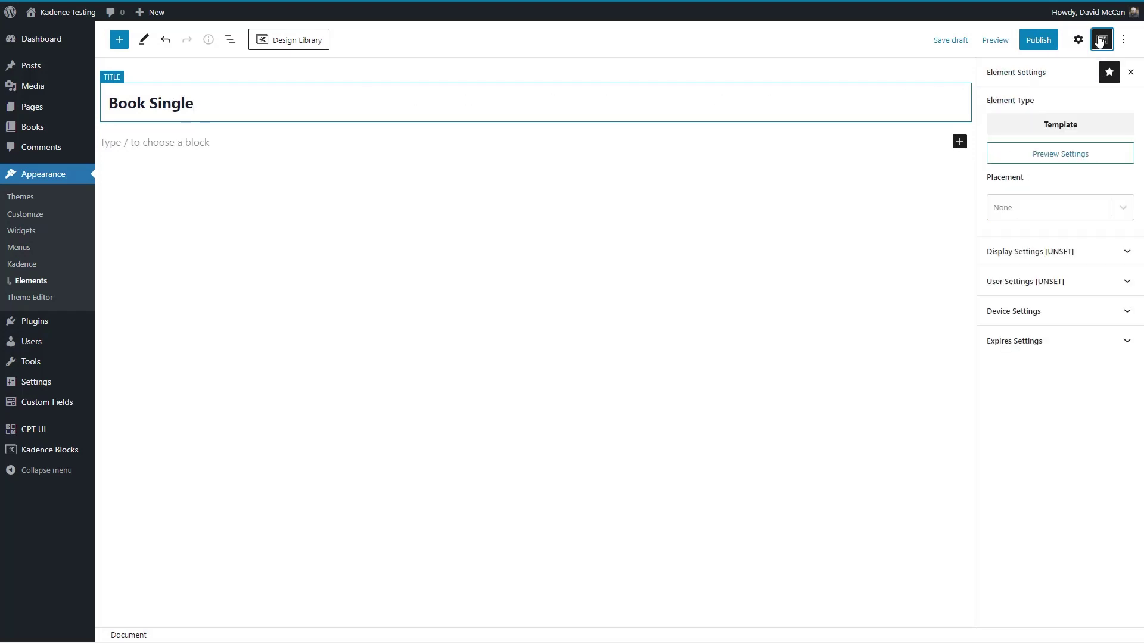
click(1062, 154)
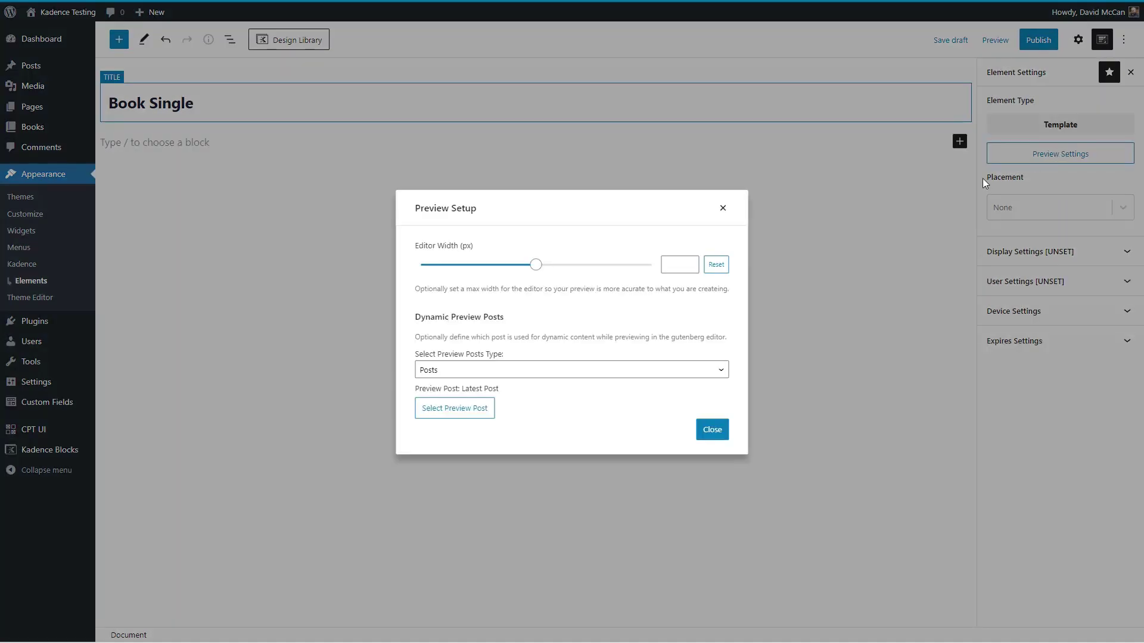
click(566, 371)
click(514, 402)
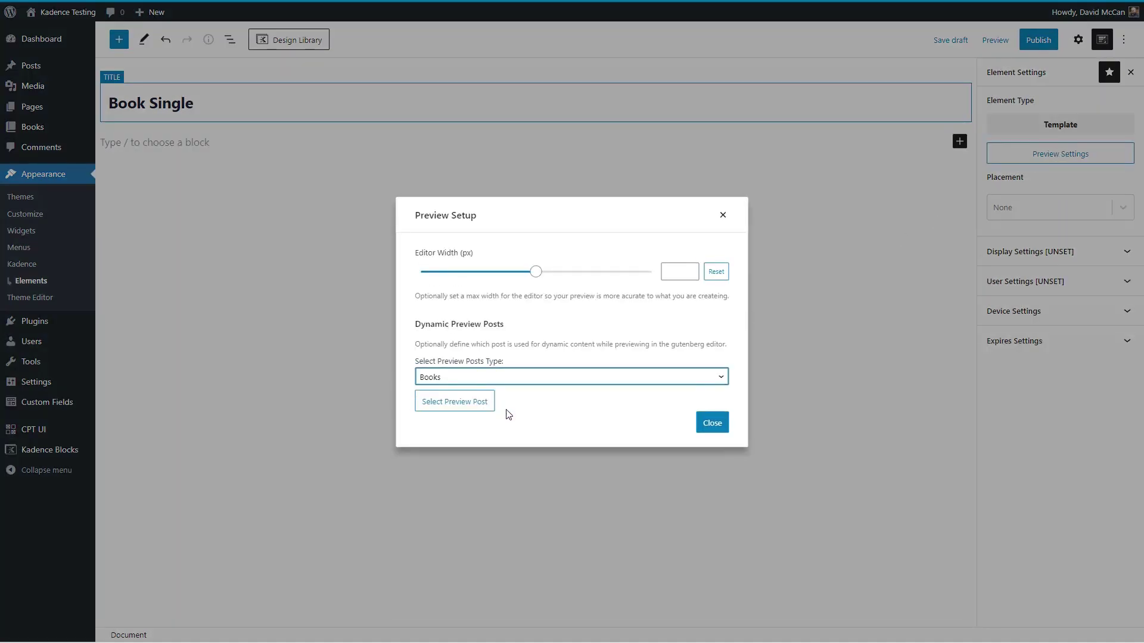
click(467, 402)
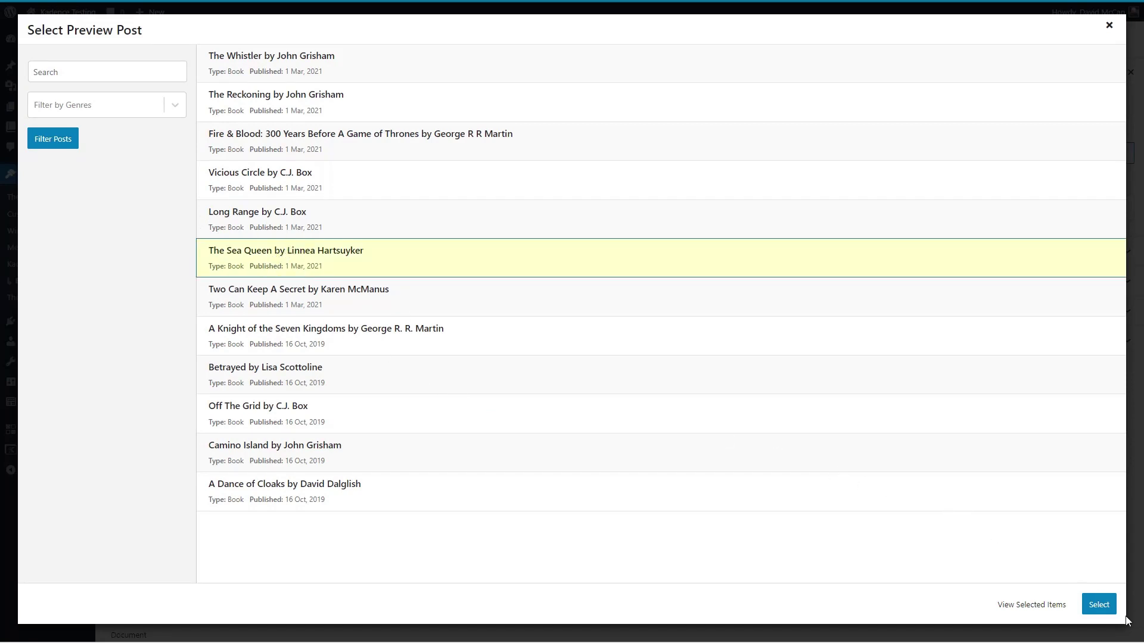
click(1099, 605)
click(949, 531)
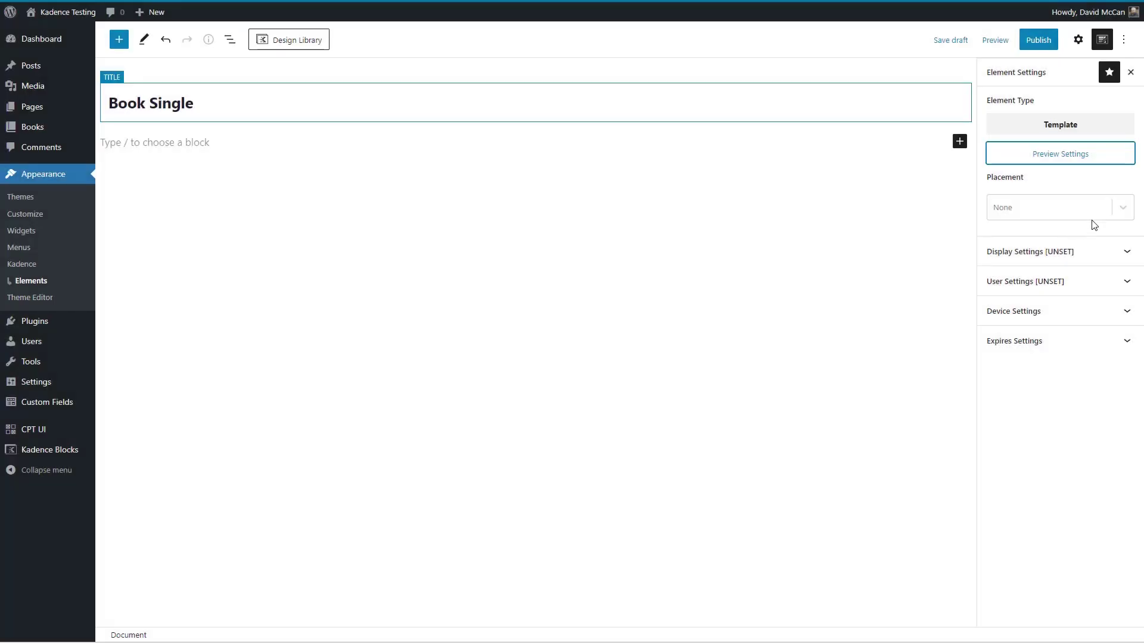
click(1122, 210)
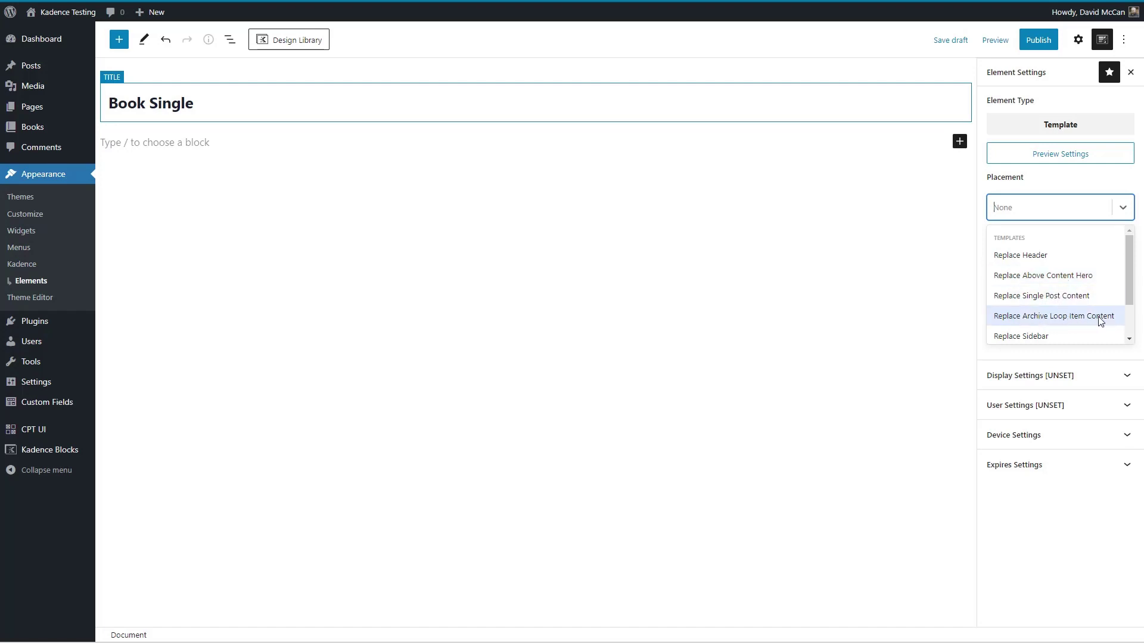
Set the template's placement to Replace Single Post Content.
scroll(1072, 331, down, 2)
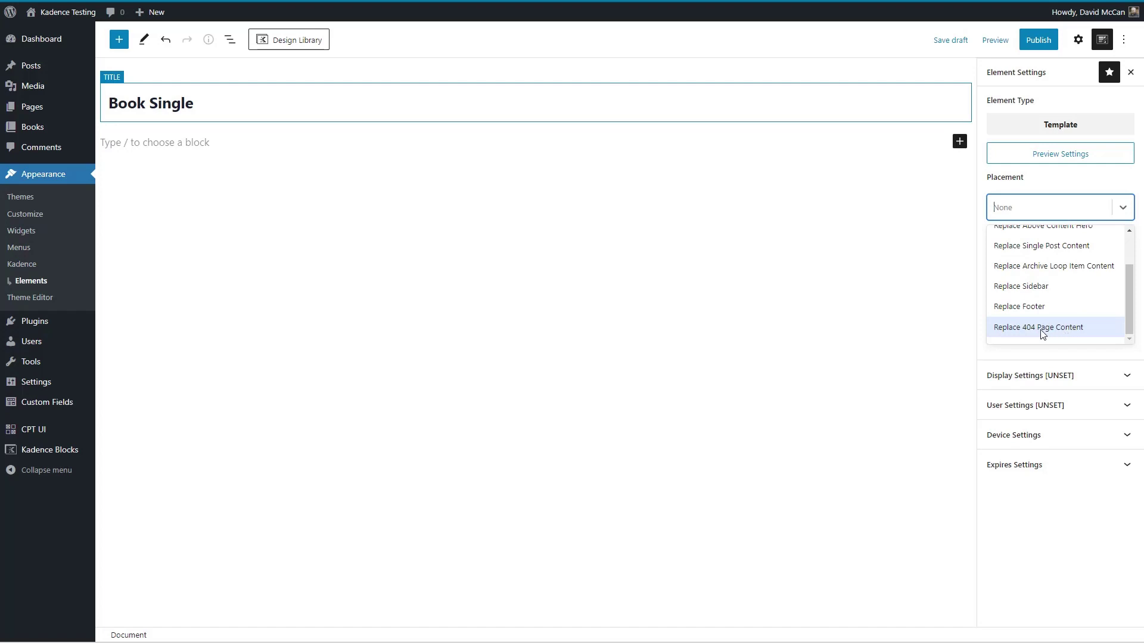
scroll(1038, 333, up, 2)
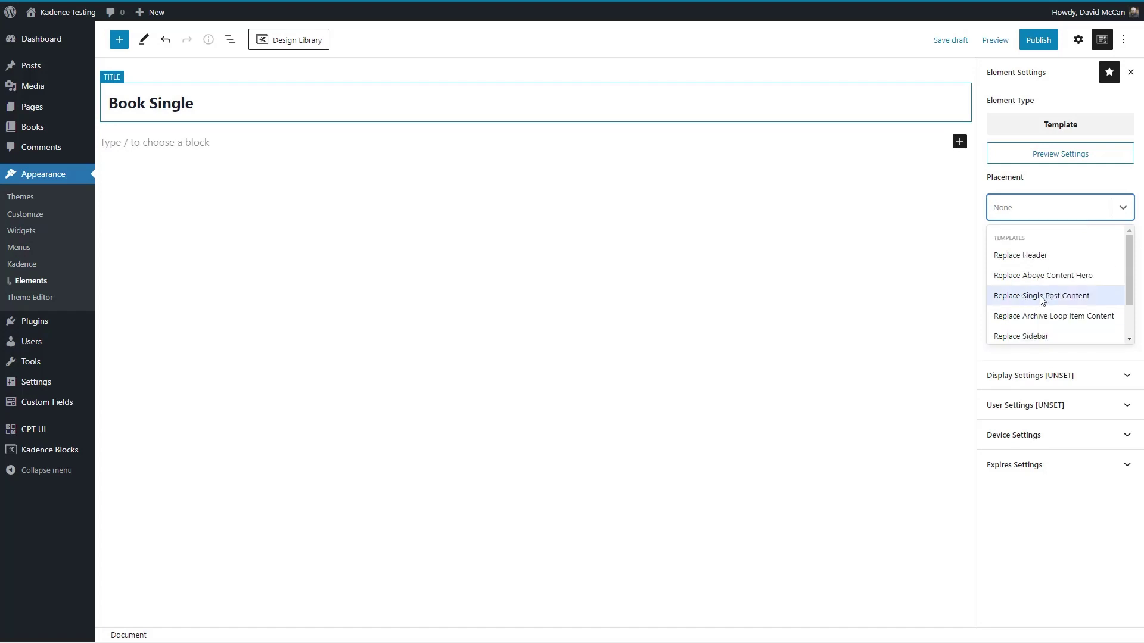
click(1036, 296)
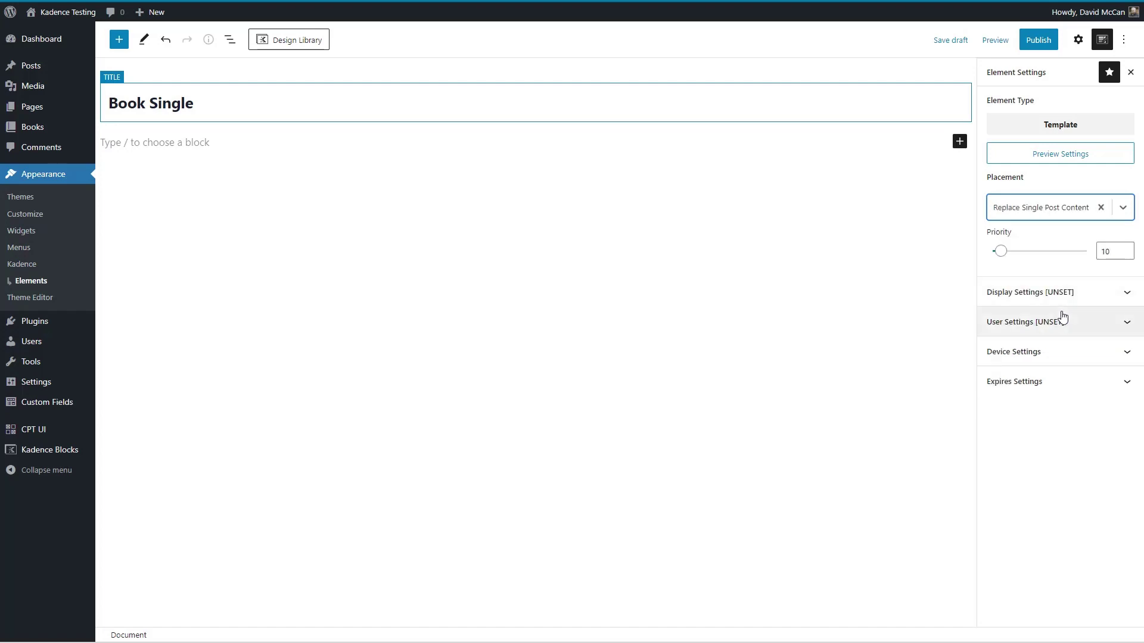
click(1106, 293)
Show the template on all Single Books and publish it.
click(1052, 349)
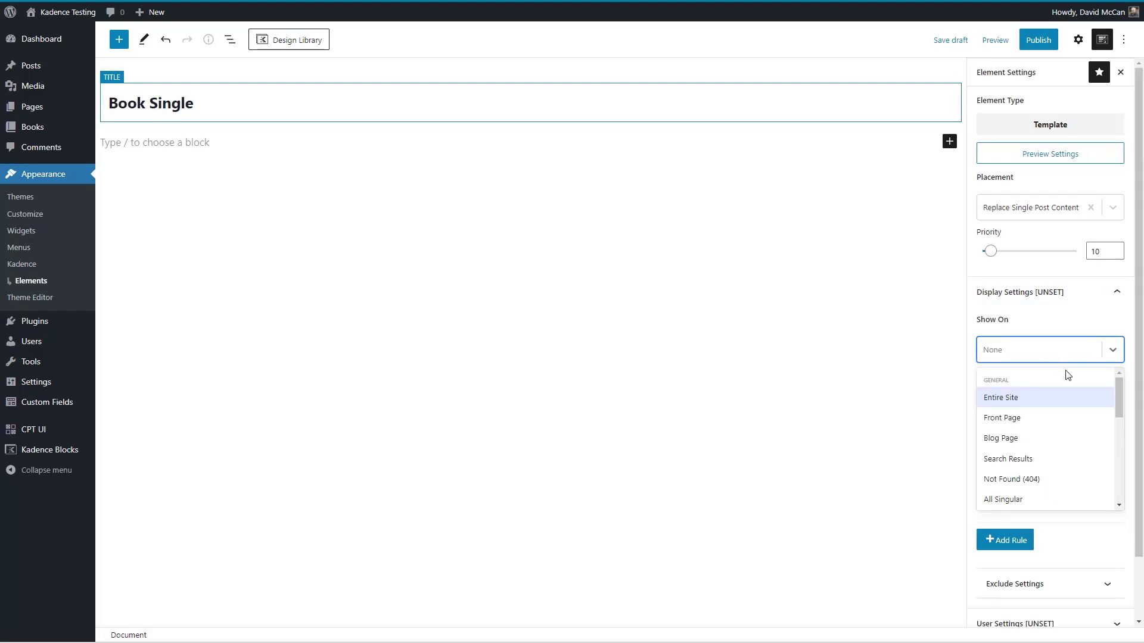
scroll(1038, 408, down, 5)
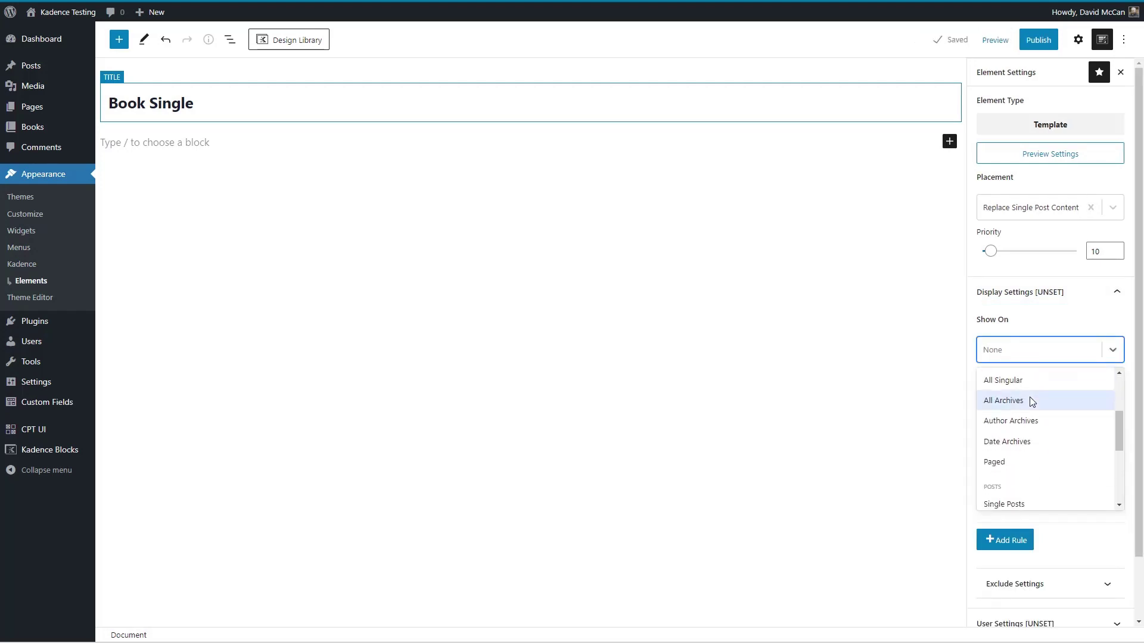
scroll(1029, 400, down, 2)
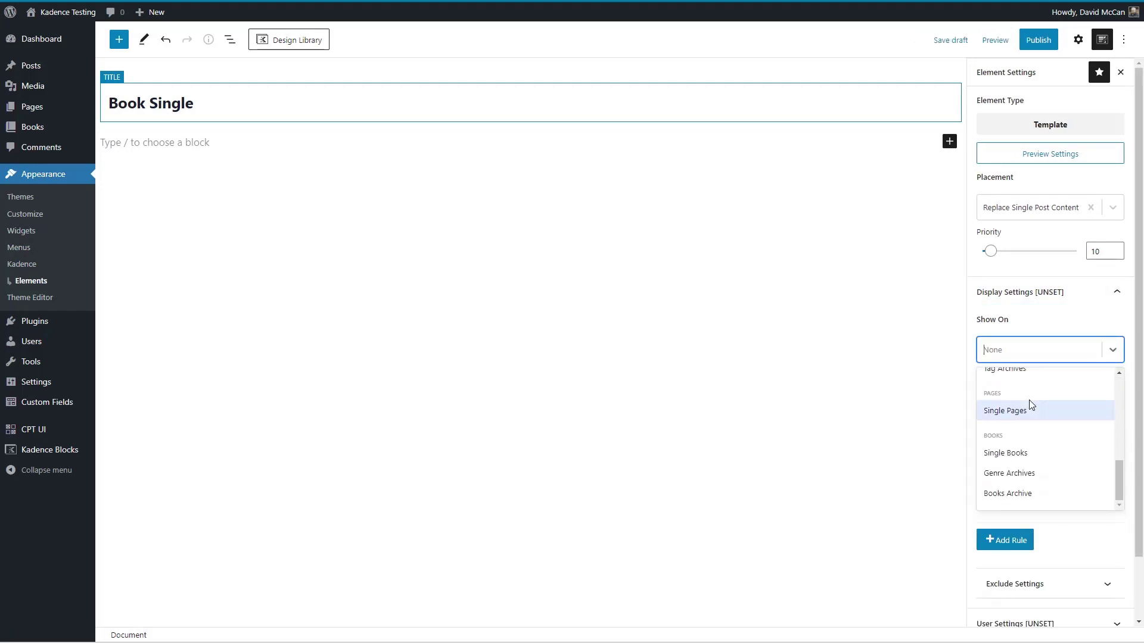
click(1018, 452)
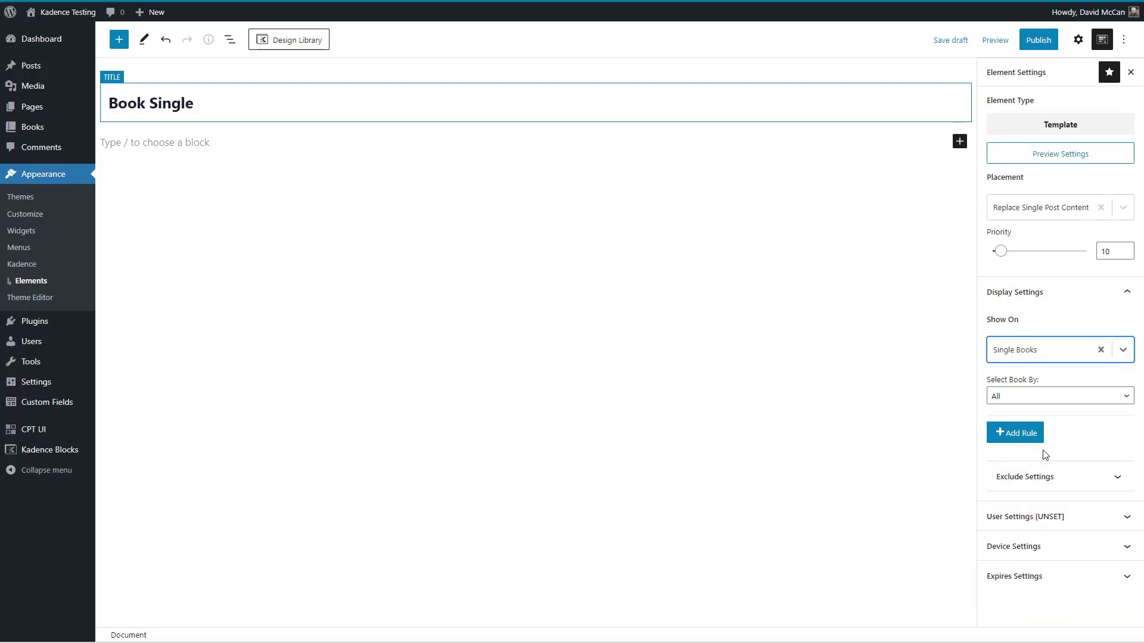
click(1038, 39)
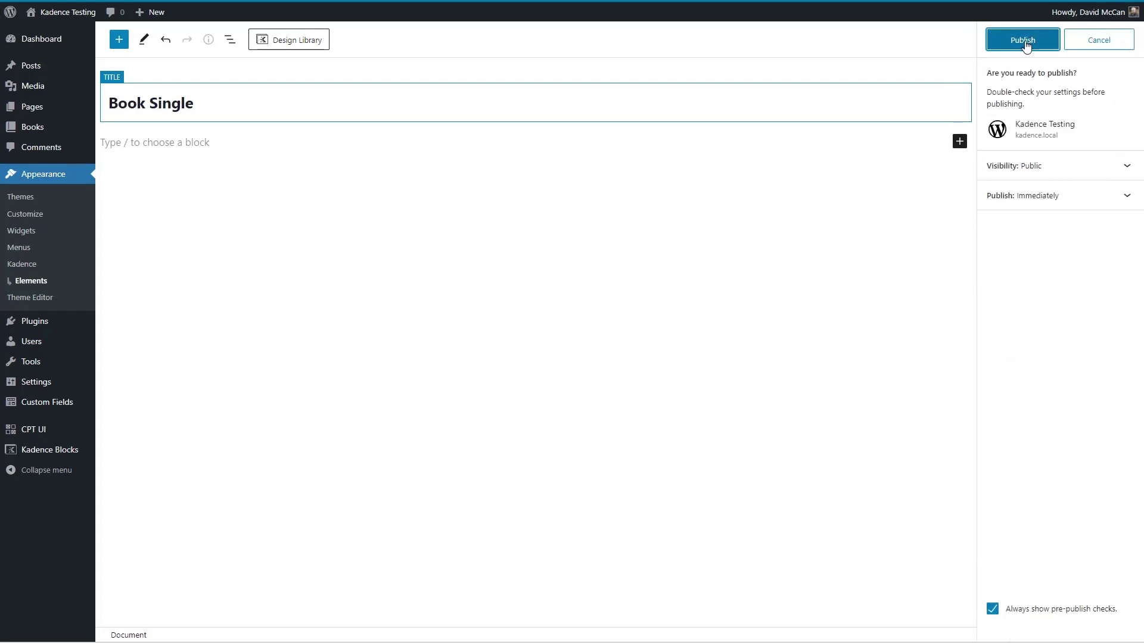
Confirm publishing and add a Row Layout block with 33/66 columns below the title.
click(1025, 40)
click(1123, 41)
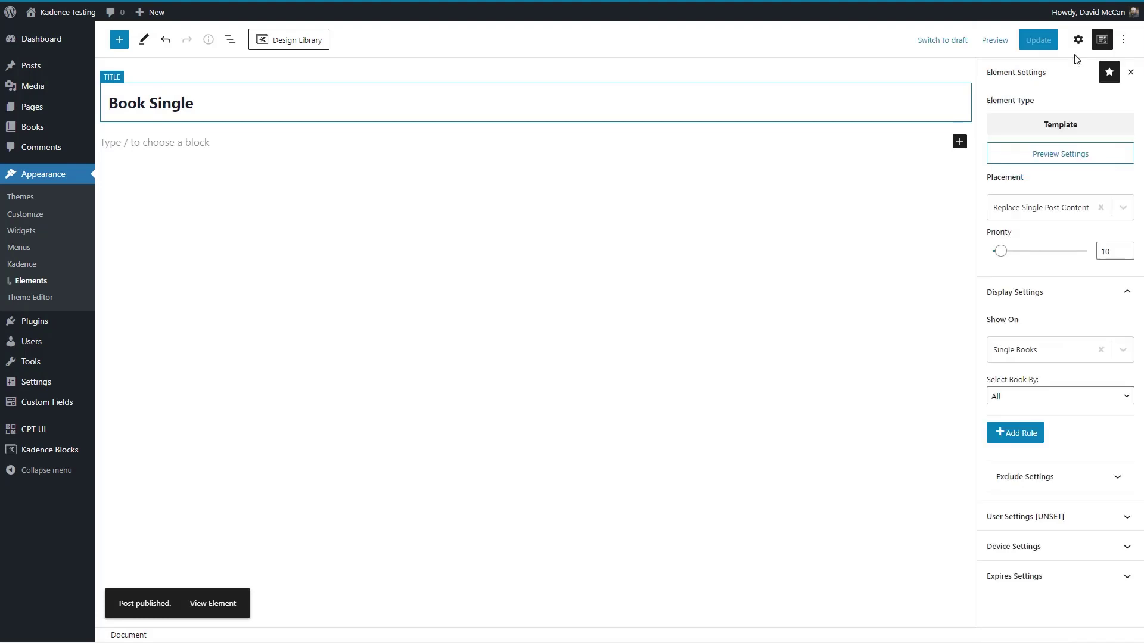
click(956, 140)
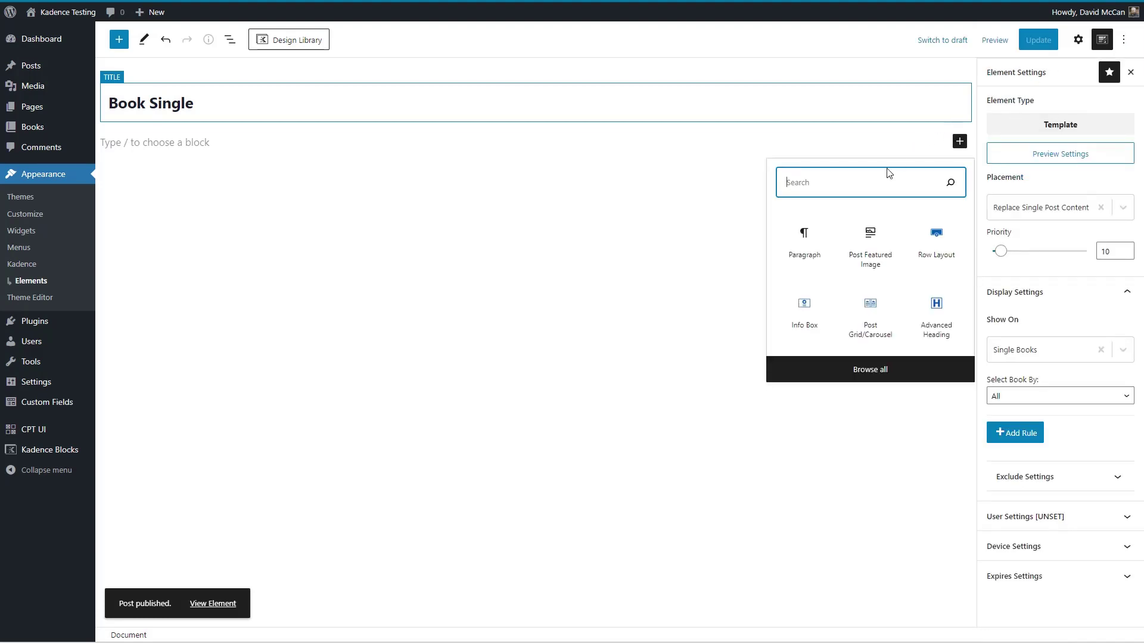
click(933, 237)
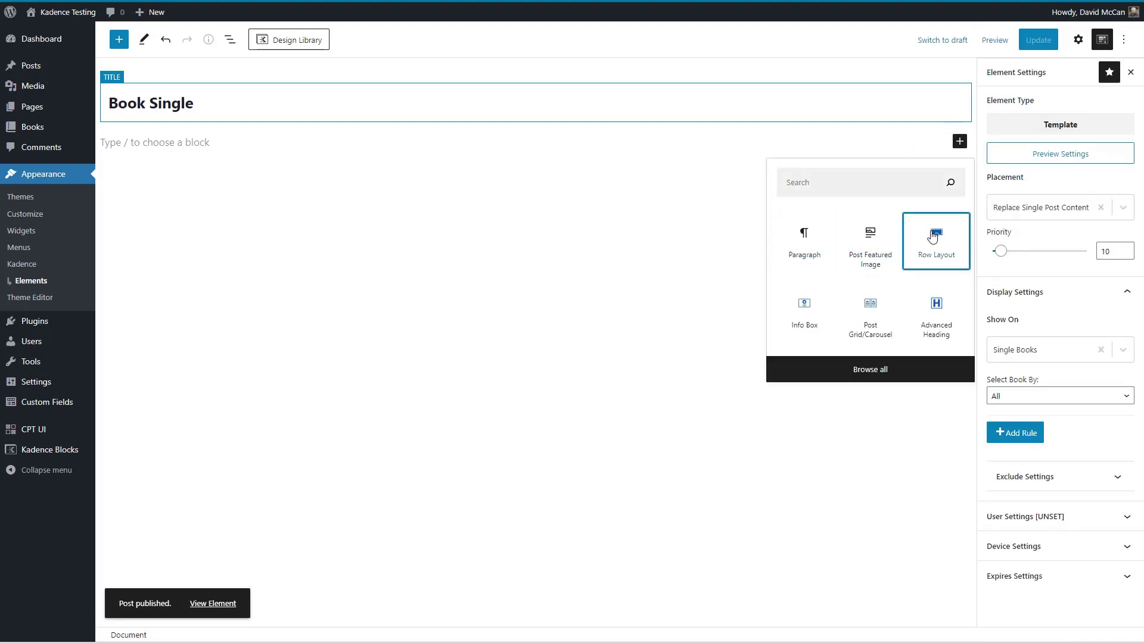
click(474, 196)
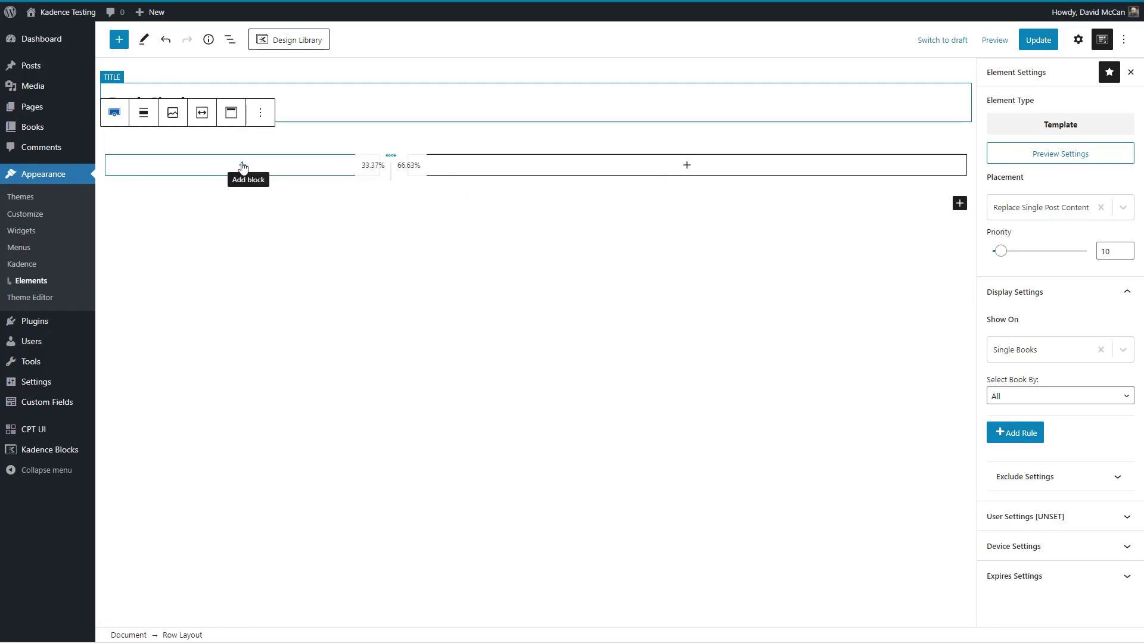
Search the block library for 'post' blocks, then close it.
click(118, 39)
text(post)
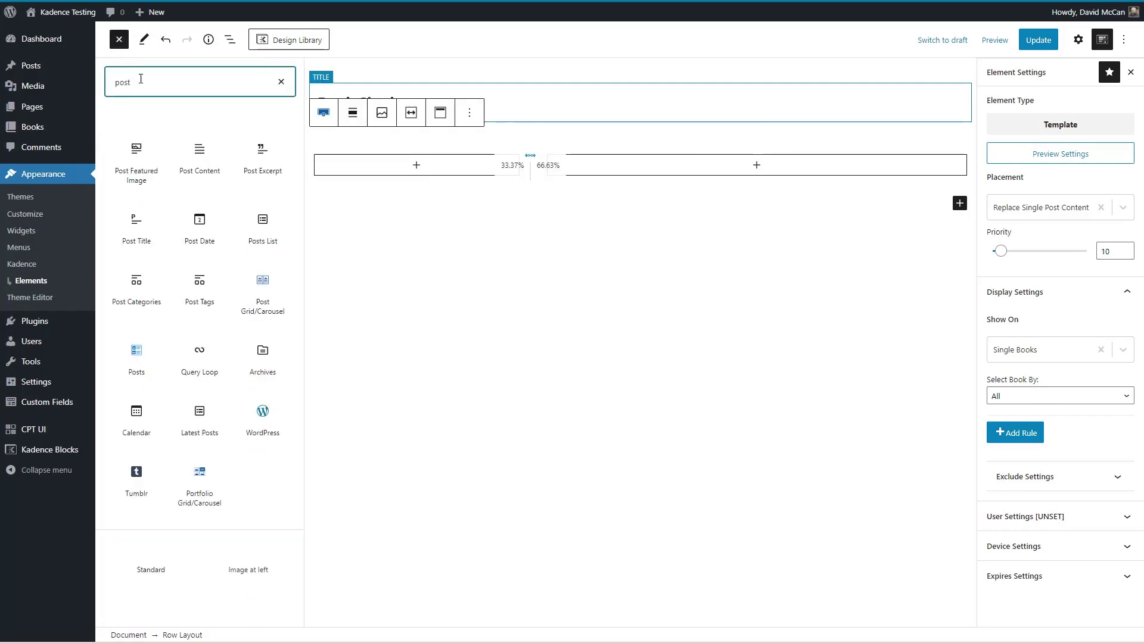
mouse_move(152, 156)
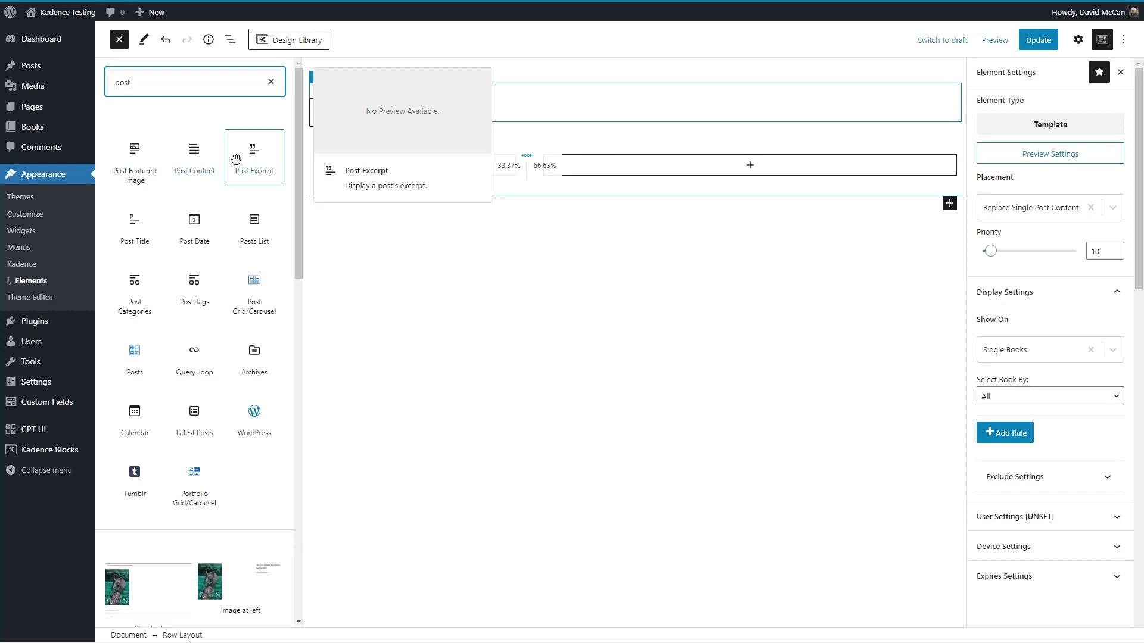
mouse_move(139, 218)
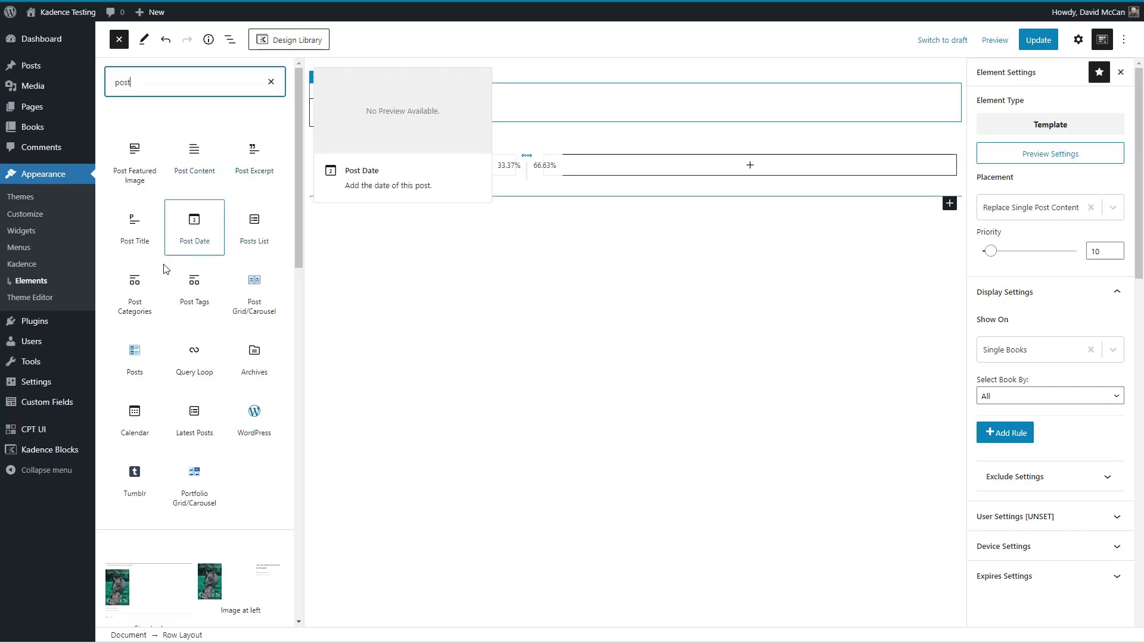
mouse_move(237, 155)
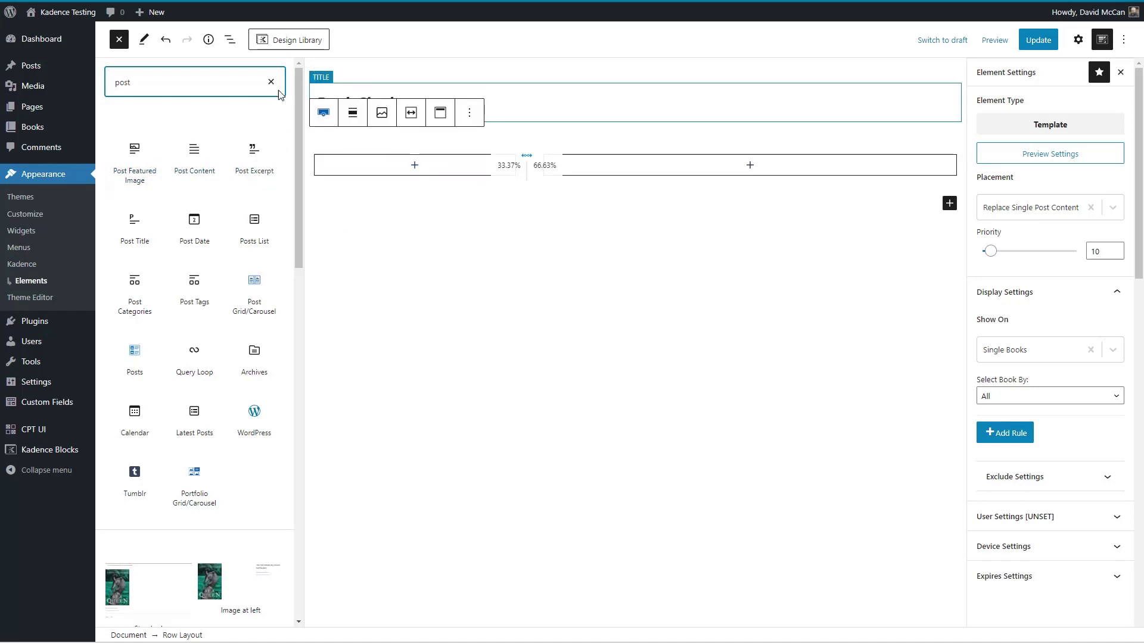
key(Escape)
Insert an Info Box block into the row's left column and show its block settings.
click(243, 166)
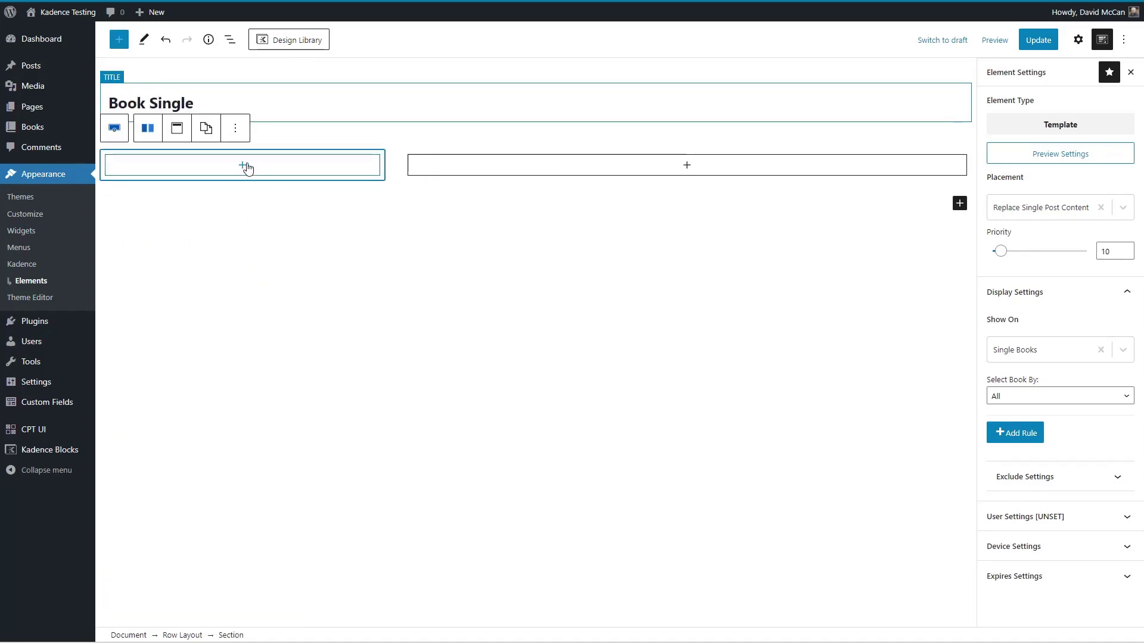
click(242, 168)
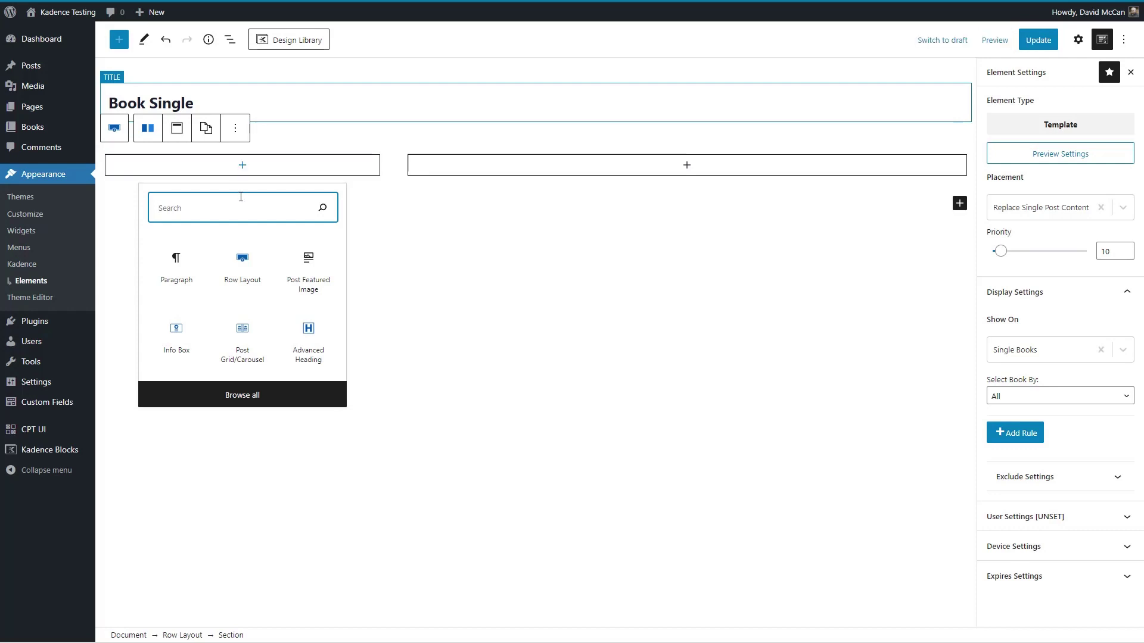
click(179, 339)
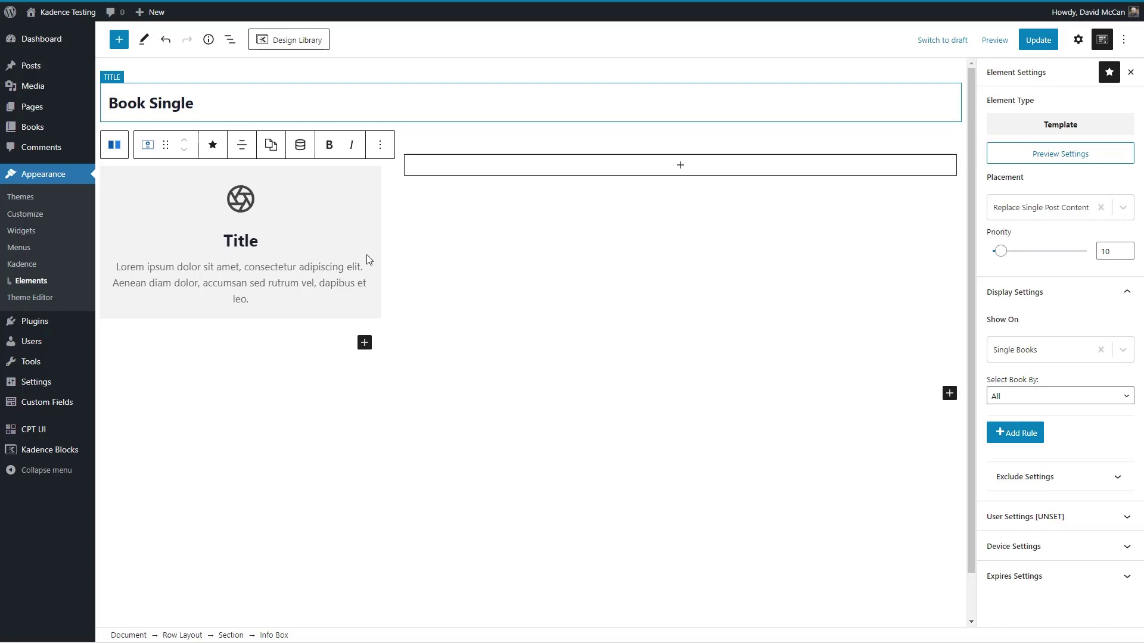
click(1077, 39)
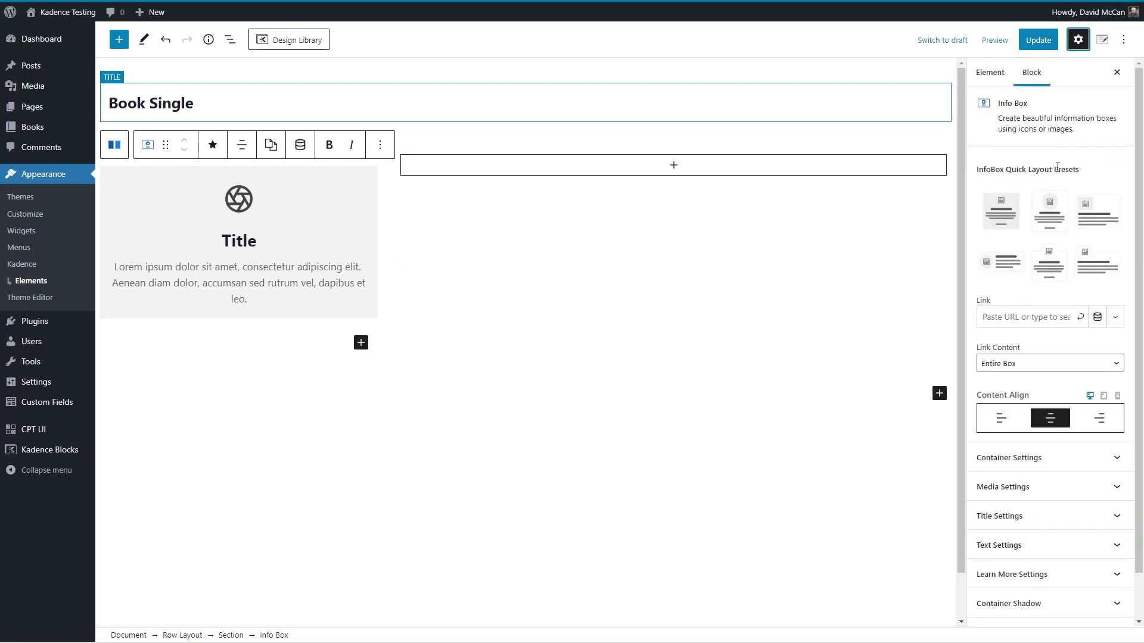
Apply the rounded card preset, then set container border width and radius to 0.
click(1050, 208)
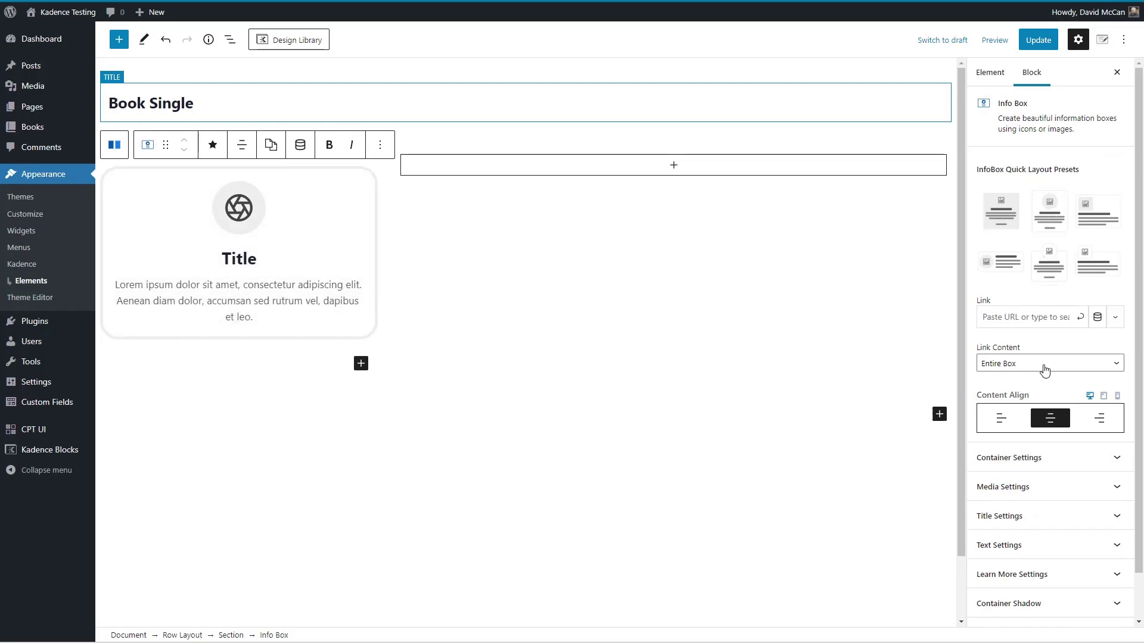
scroll(1063, 357, down, 2)
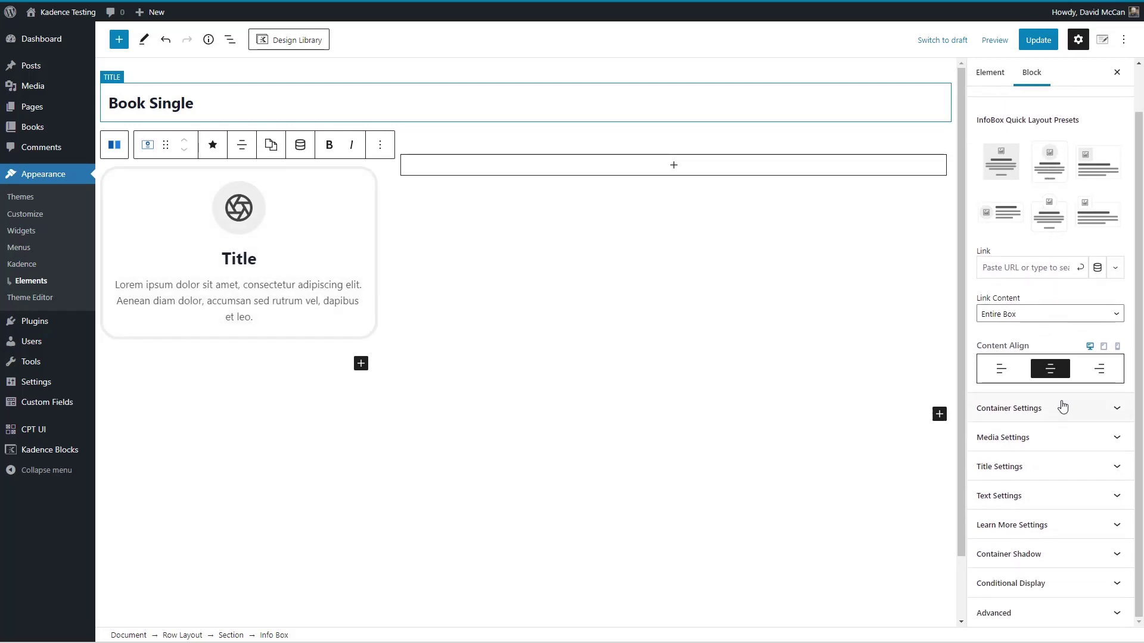
click(1063, 406)
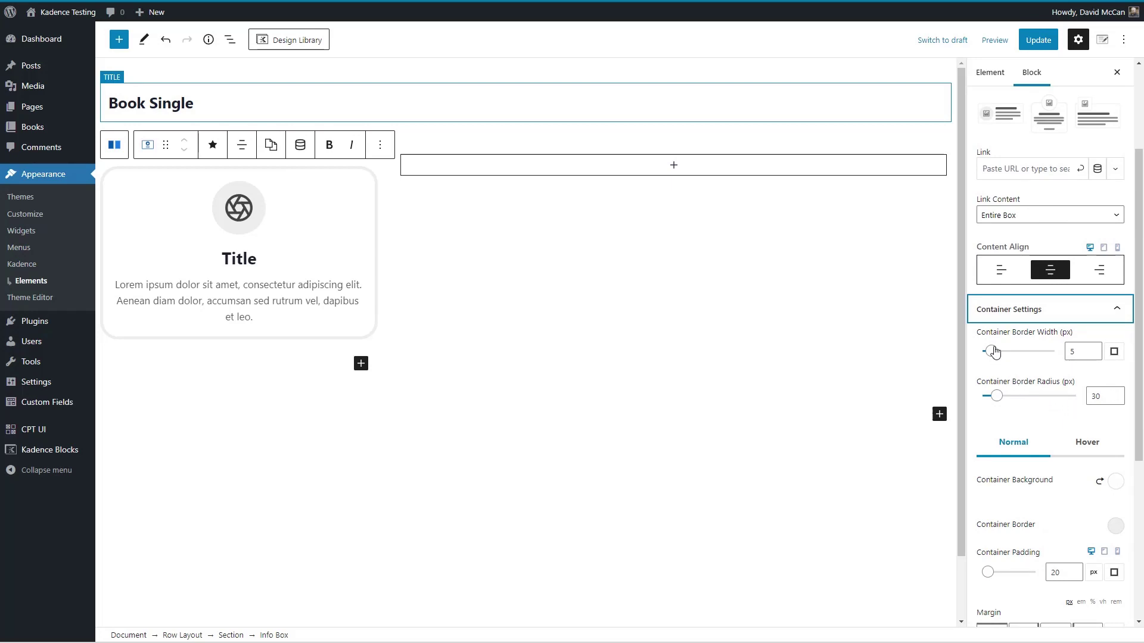
drag(990, 351, 972, 351)
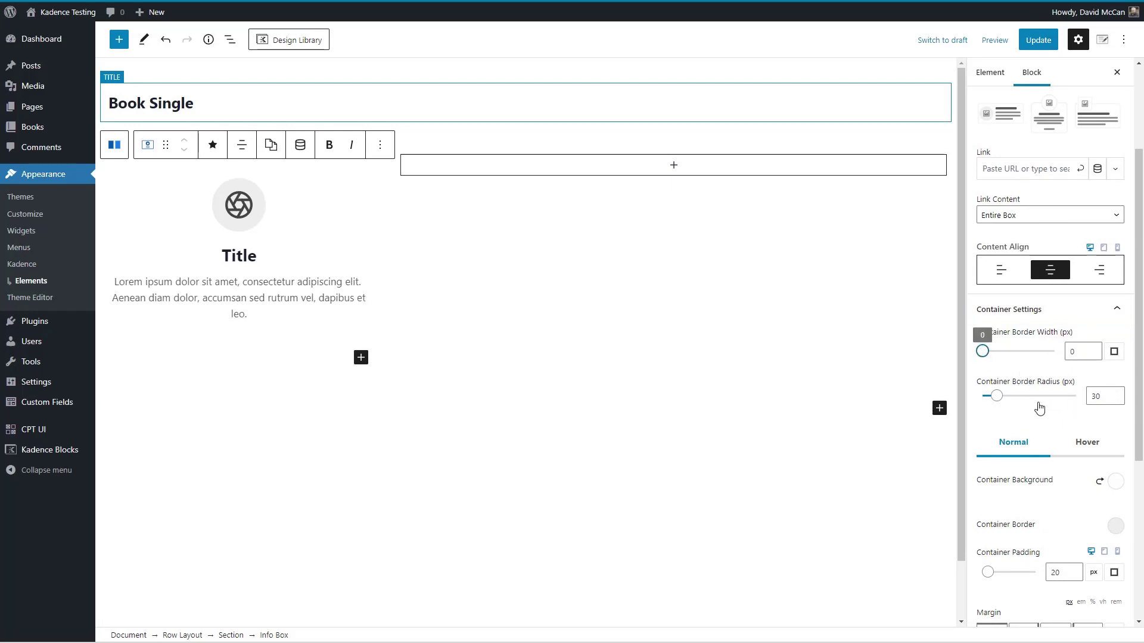
drag(996, 395, 960, 398)
Reset the container background to light grey and clear the Info Box icon.
scroll(1025, 408, down, 2)
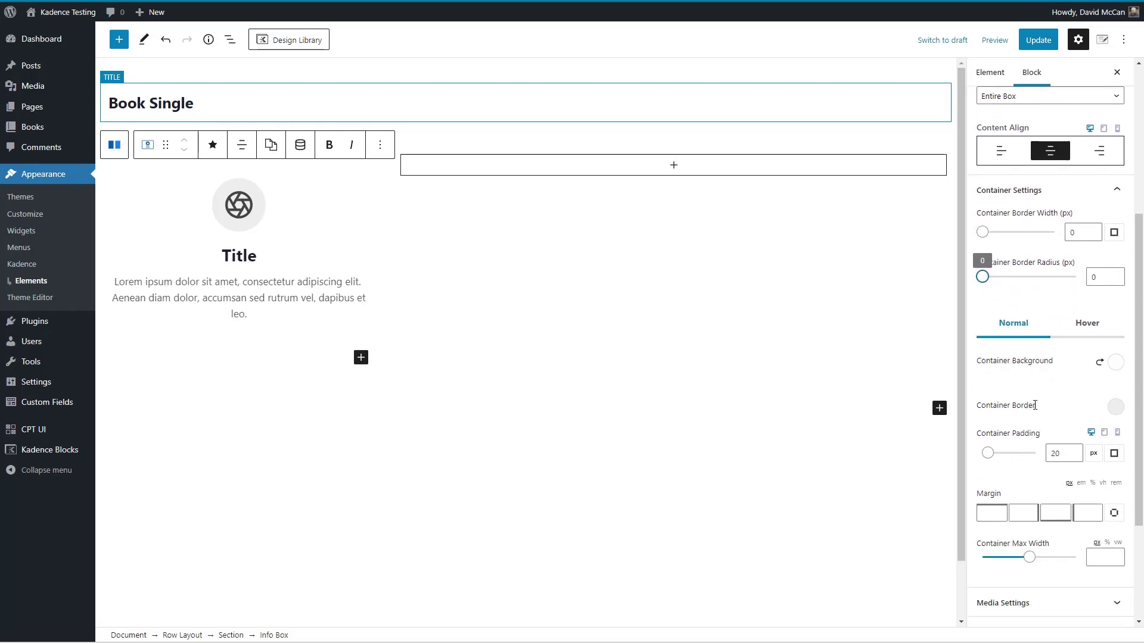
click(1100, 362)
scroll(1078, 396, down, 3)
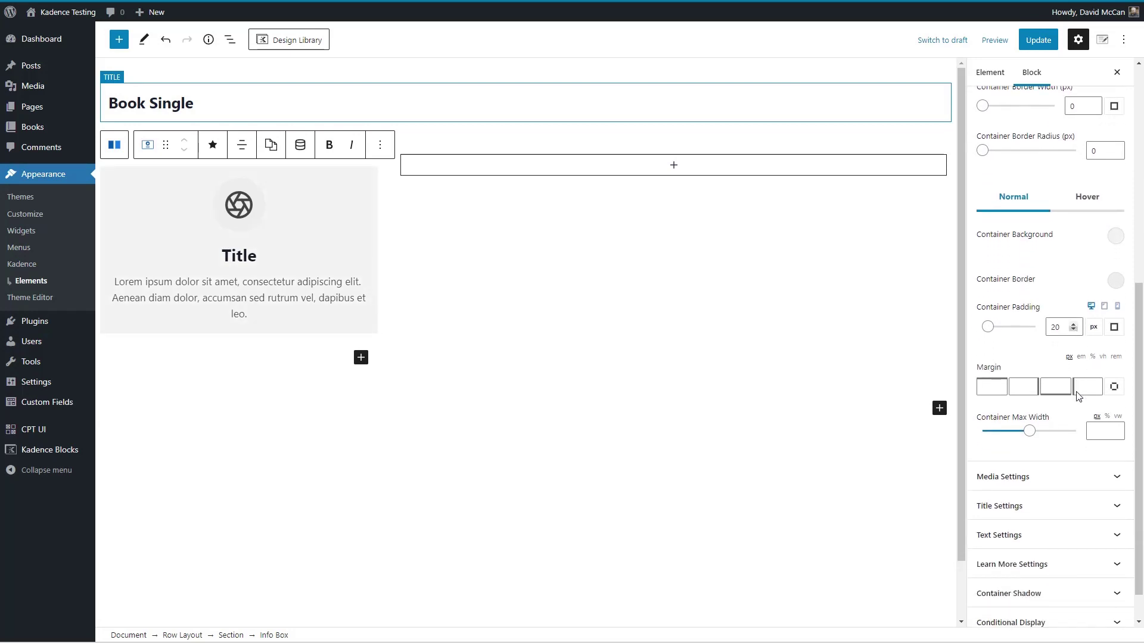
click(1066, 438)
scroll(1066, 443, down, 5)
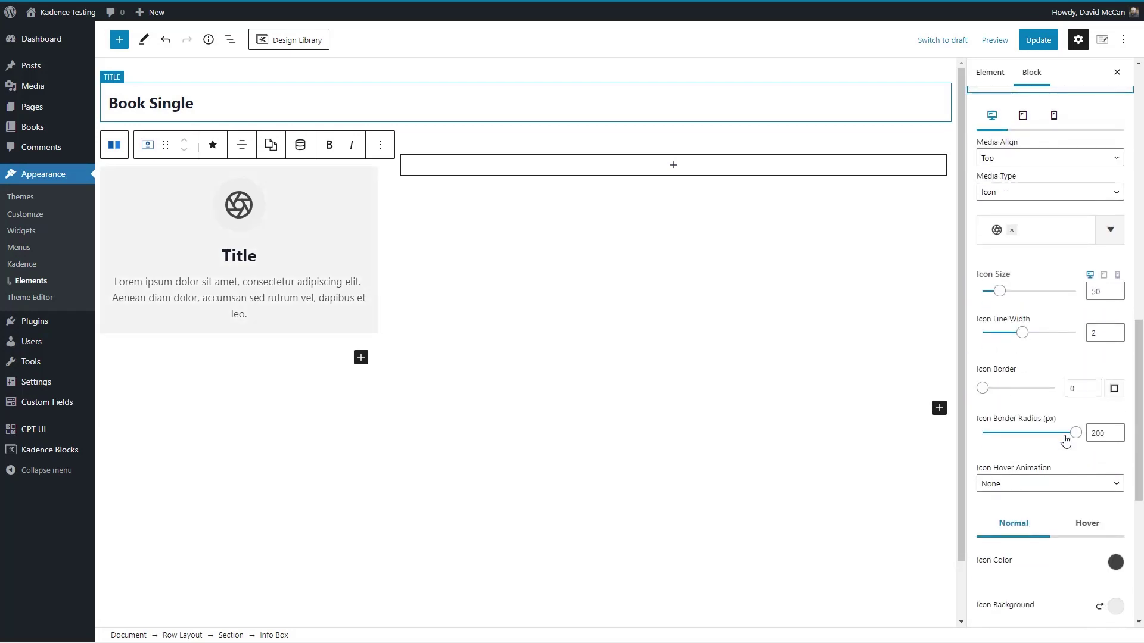
click(1011, 230)
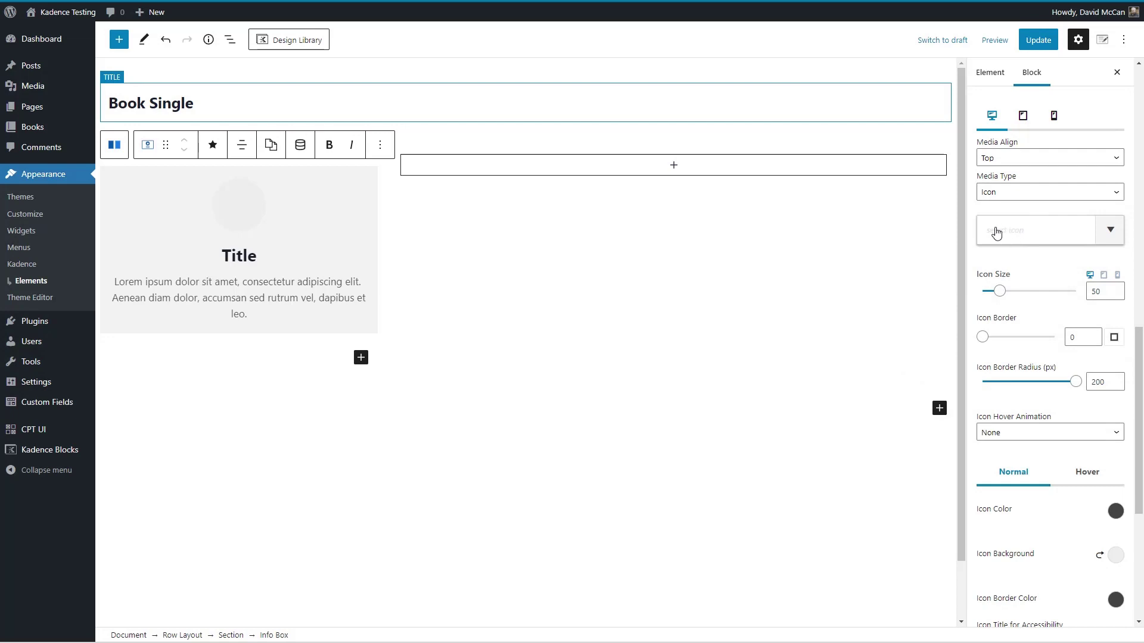
Switch the Info Box media to a dynamic image using the post's featured image.
click(1026, 193)
click(1013, 220)
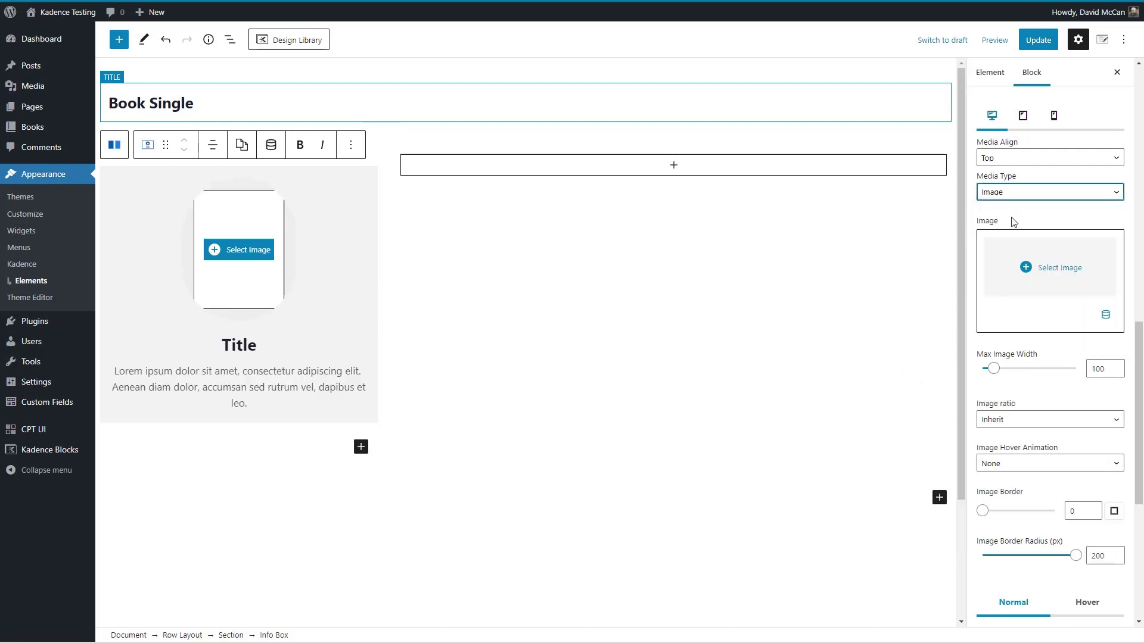
click(1105, 316)
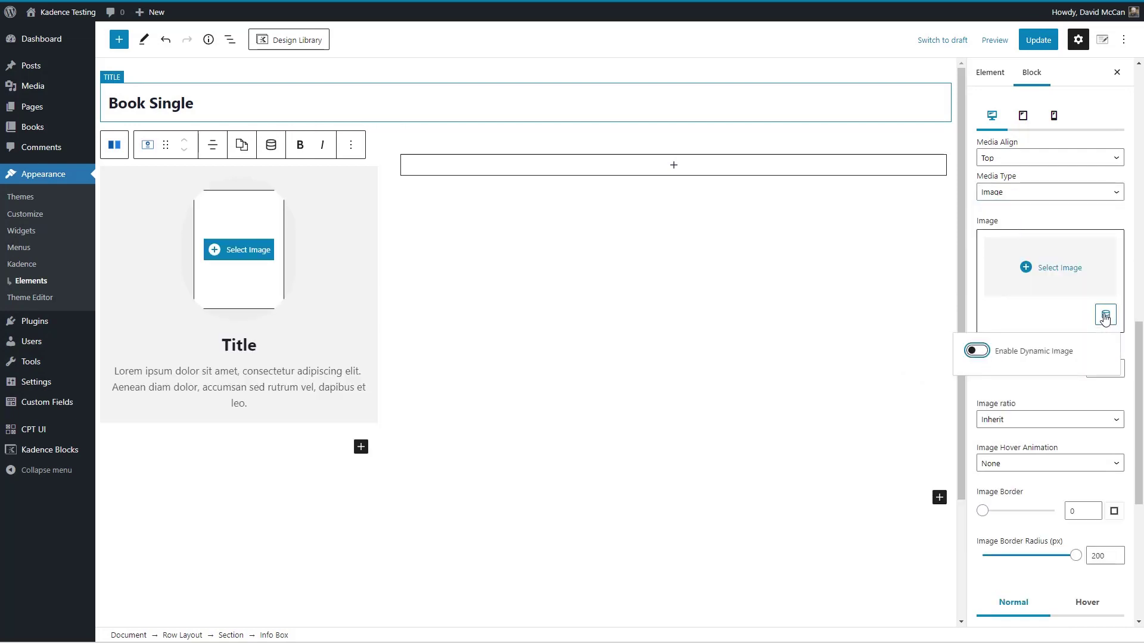
click(977, 350)
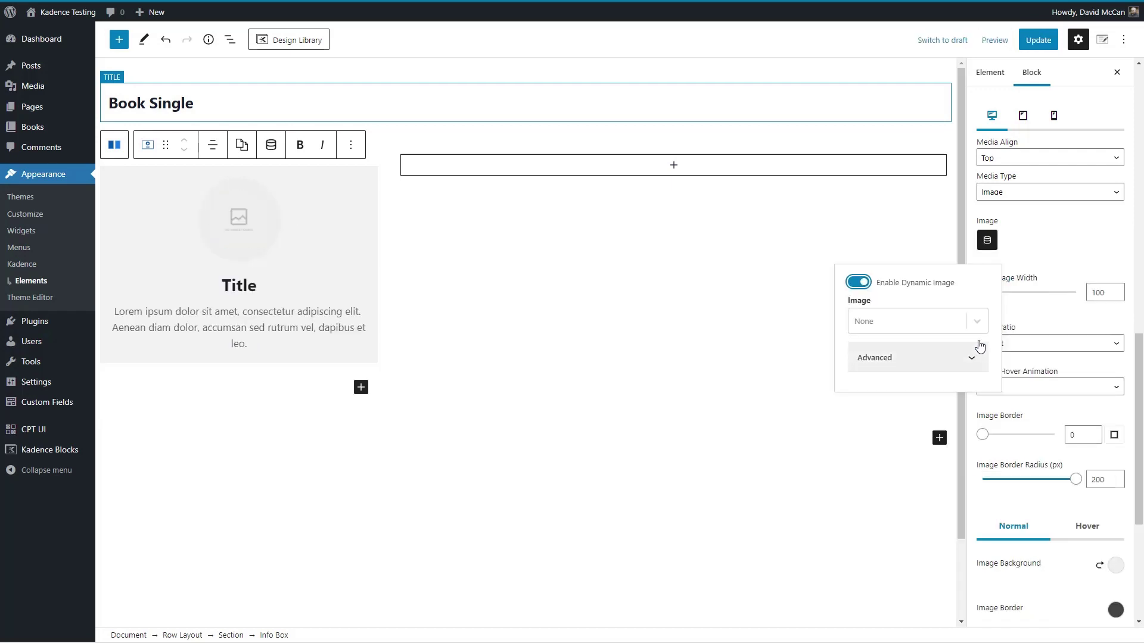
click(975, 322)
click(904, 371)
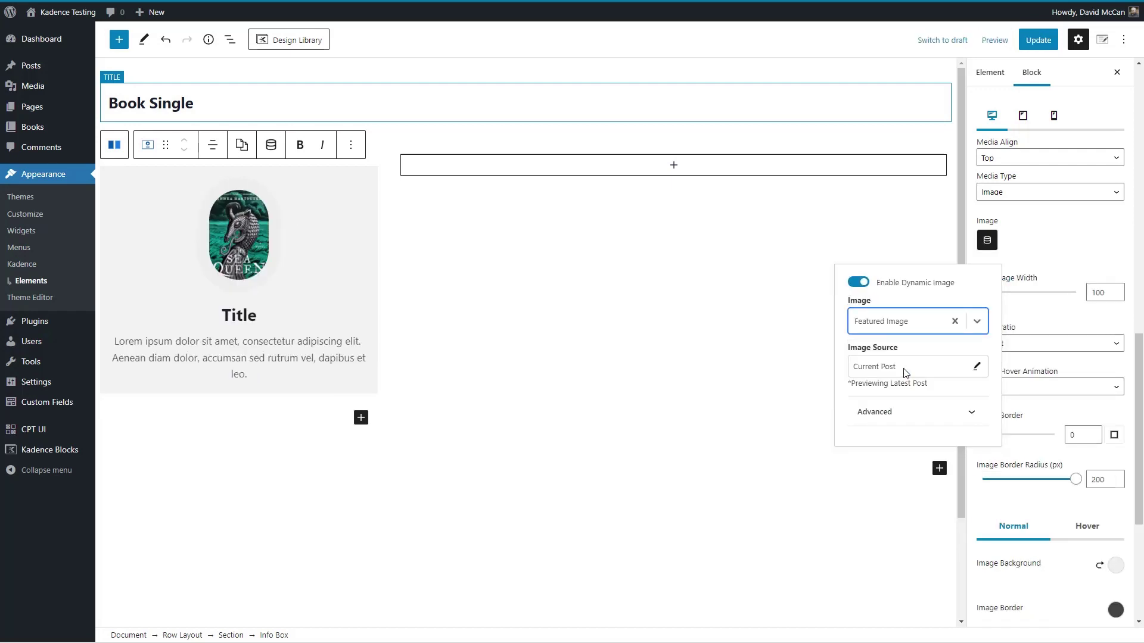
click(1037, 317)
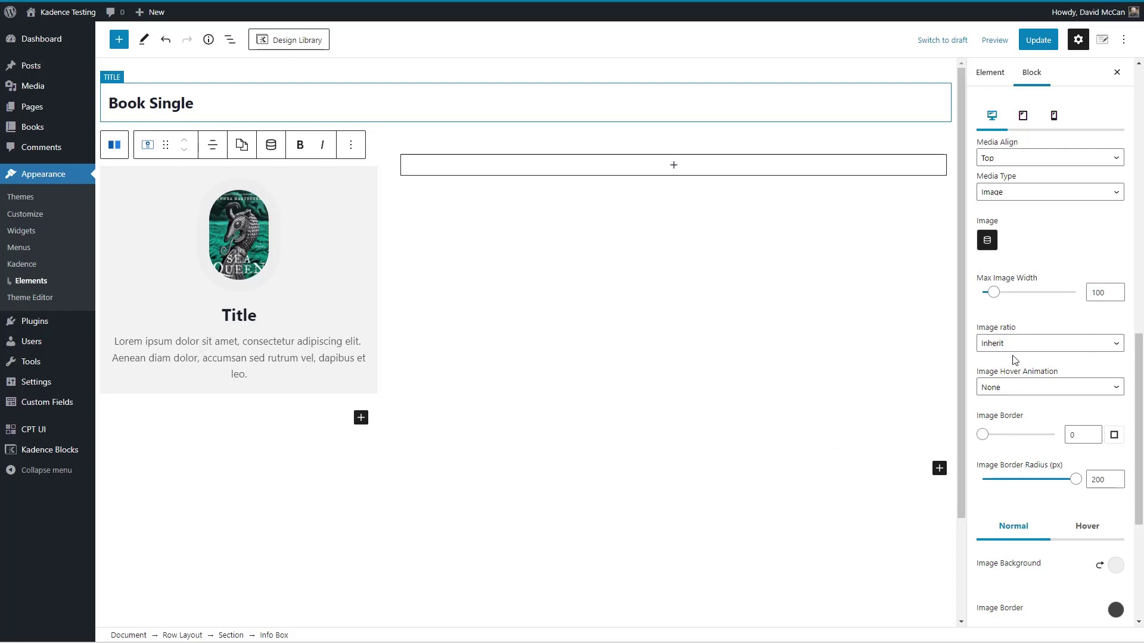
Set image border radius to 0, clear the image background, and set max image width 200.
scroll(1016, 365, down, 2)
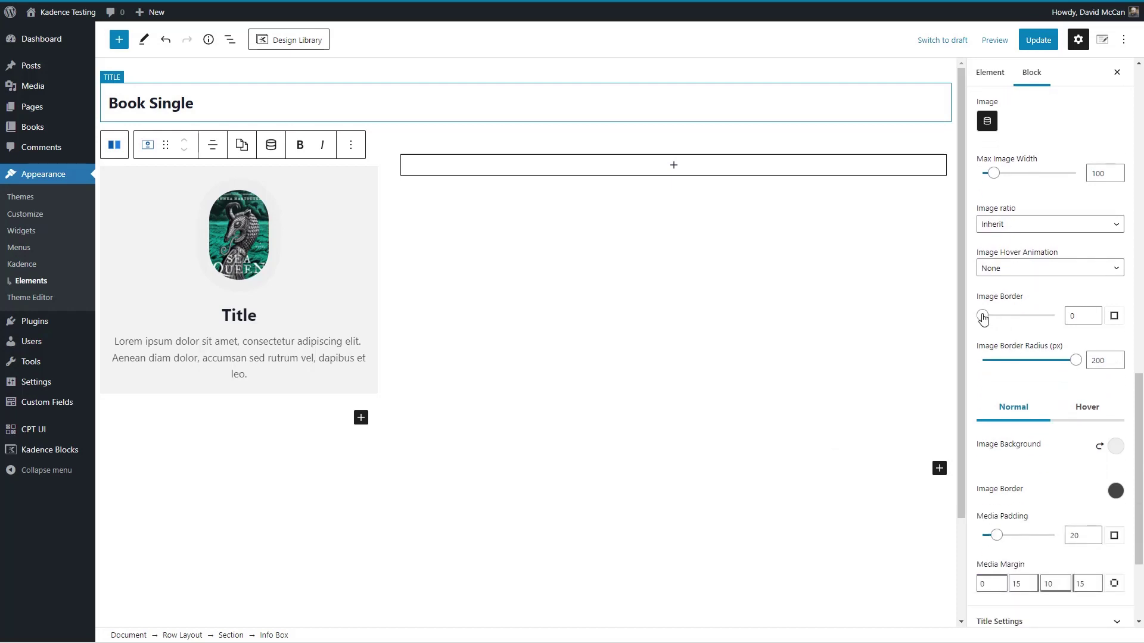
drag(1073, 361, 980, 360)
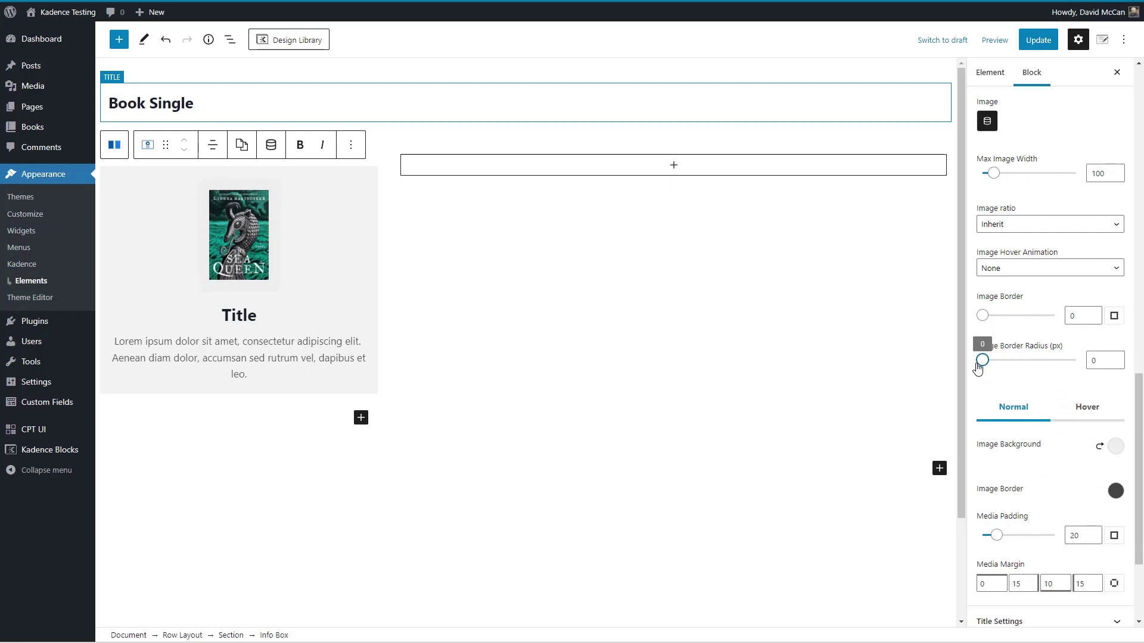
scroll(1013, 349, down, 2)
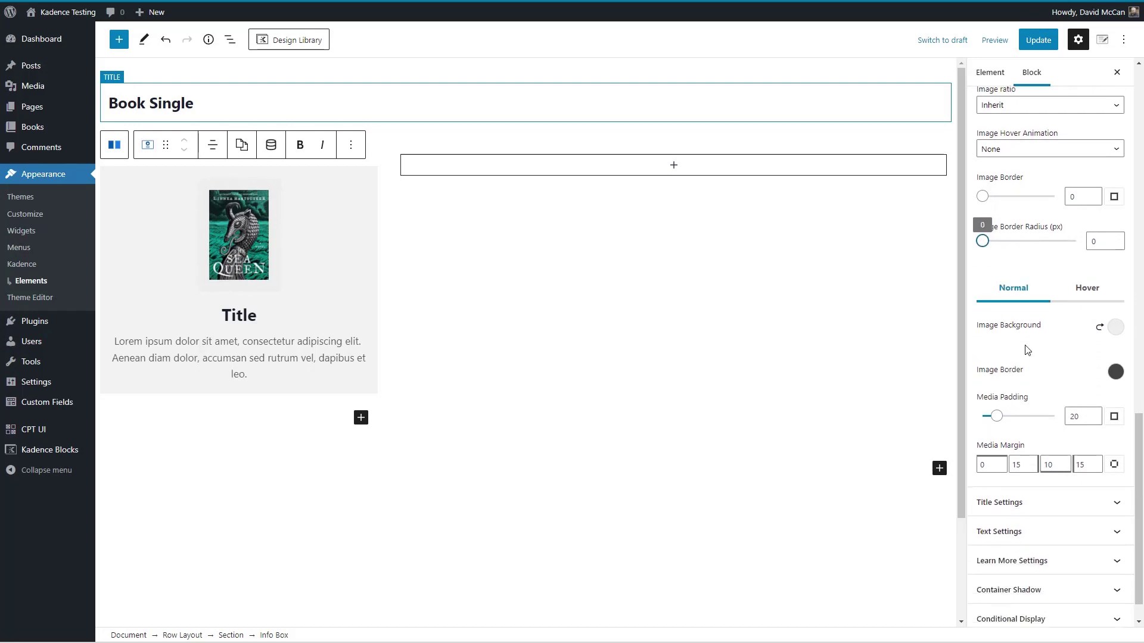
click(1099, 327)
scroll(1079, 331, up, 2)
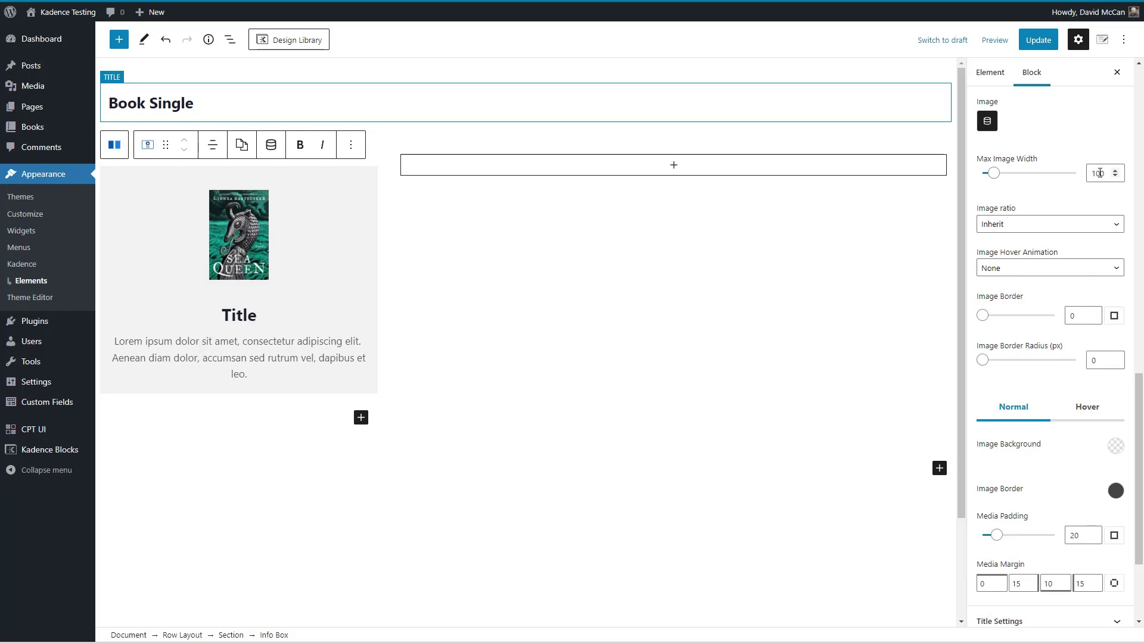
drag(1099, 172, 1084, 179)
text(20)
Hide the Info Box title and body text.
scroll(991, 222, down, 3)
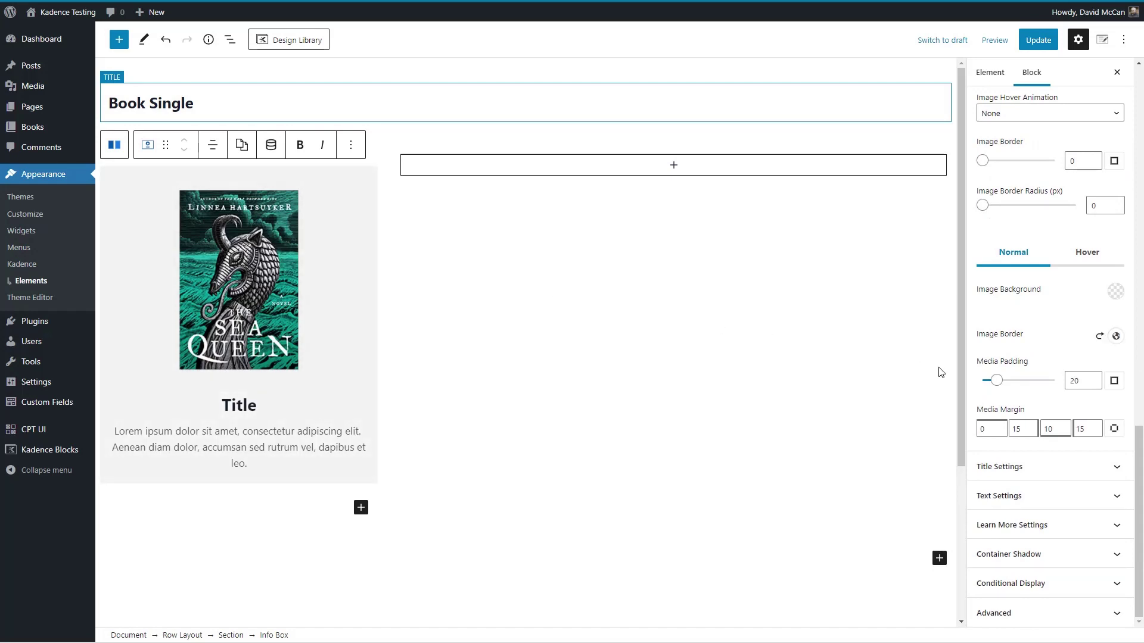
click(1013, 467)
click(983, 120)
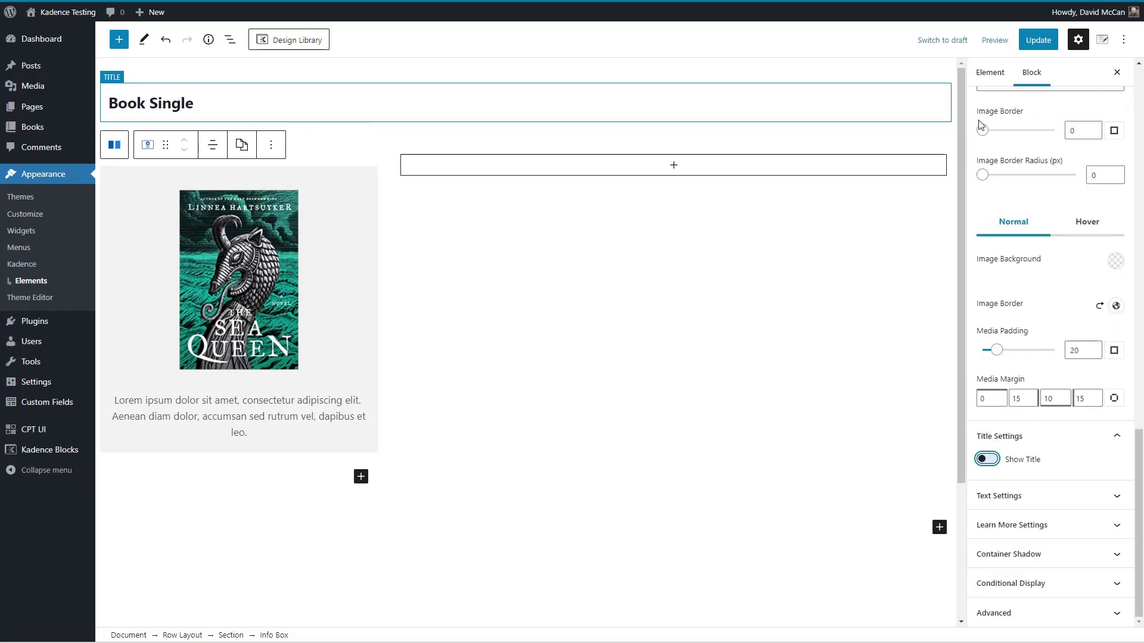
click(999, 498)
scroll(999, 496, down, 3)
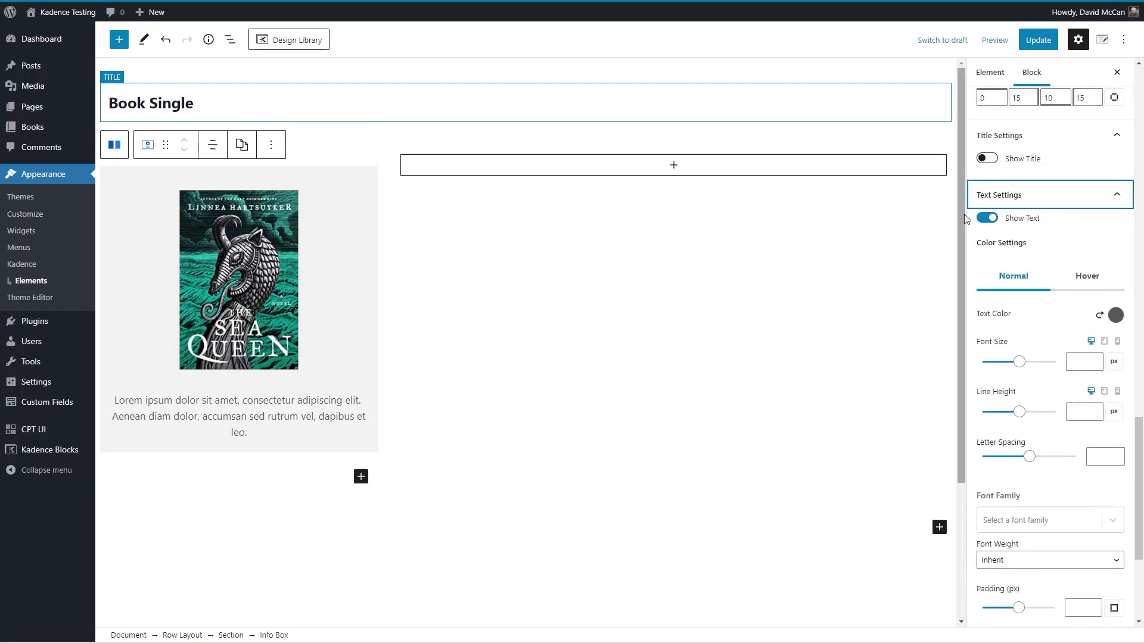
click(986, 215)
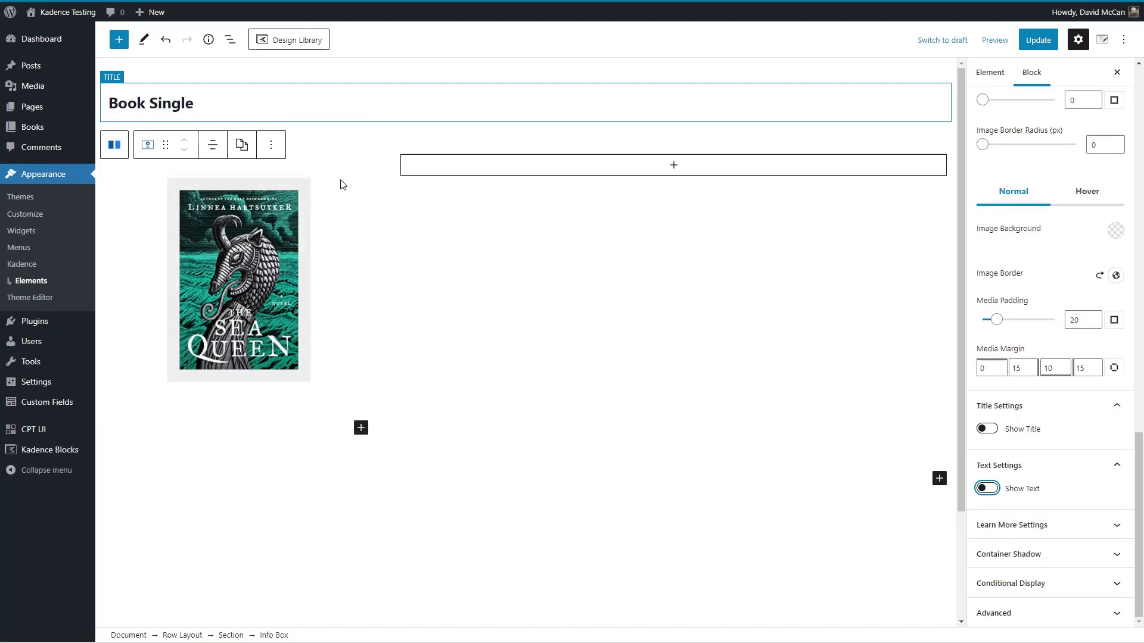
Add an Advanced Heading in the right column showing the dynamic Post Title.
click(674, 167)
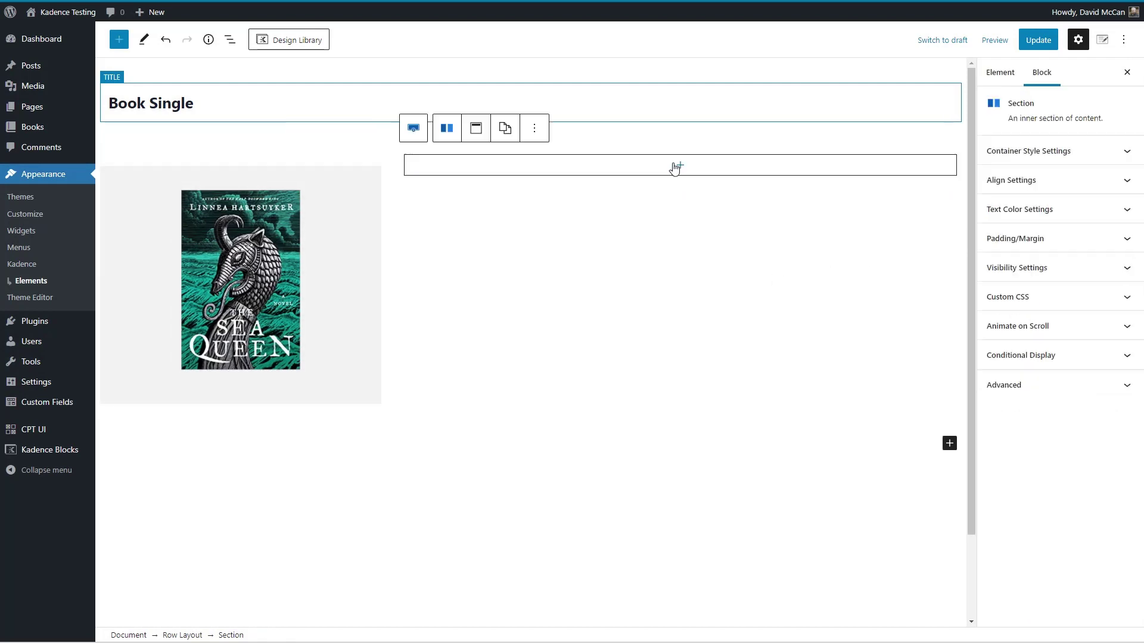
click(679, 169)
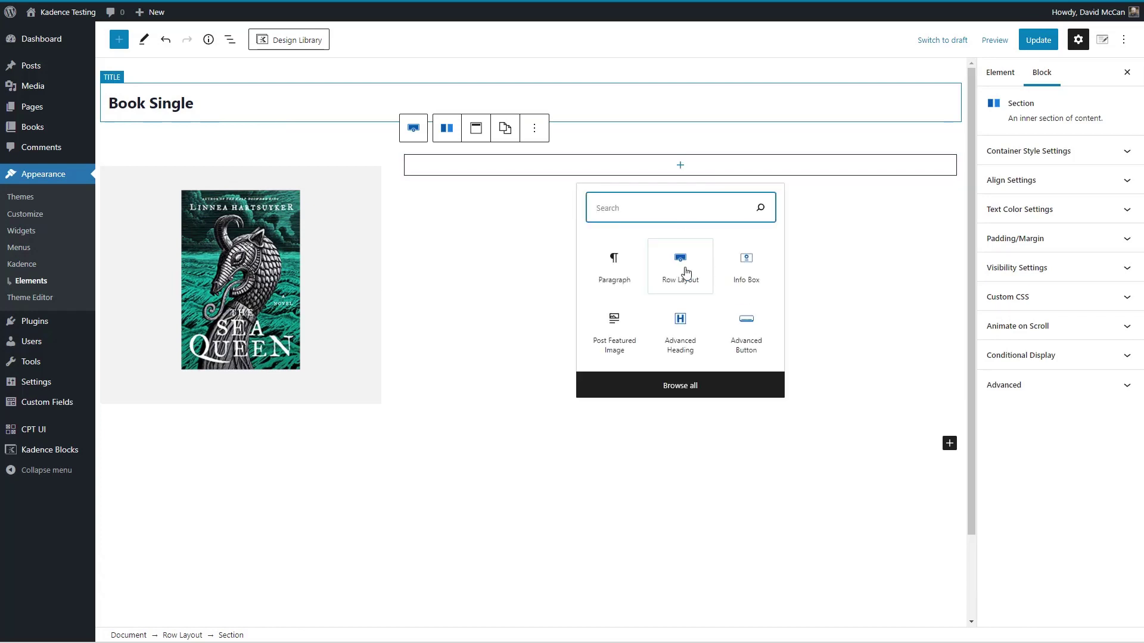
click(681, 331)
click(670, 128)
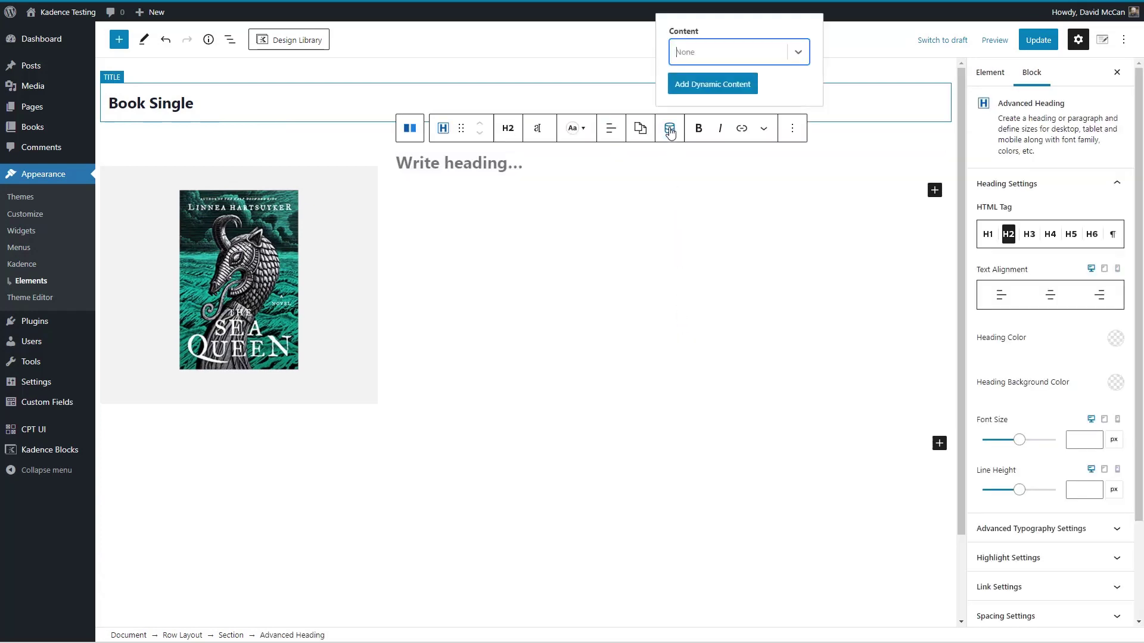
click(801, 52)
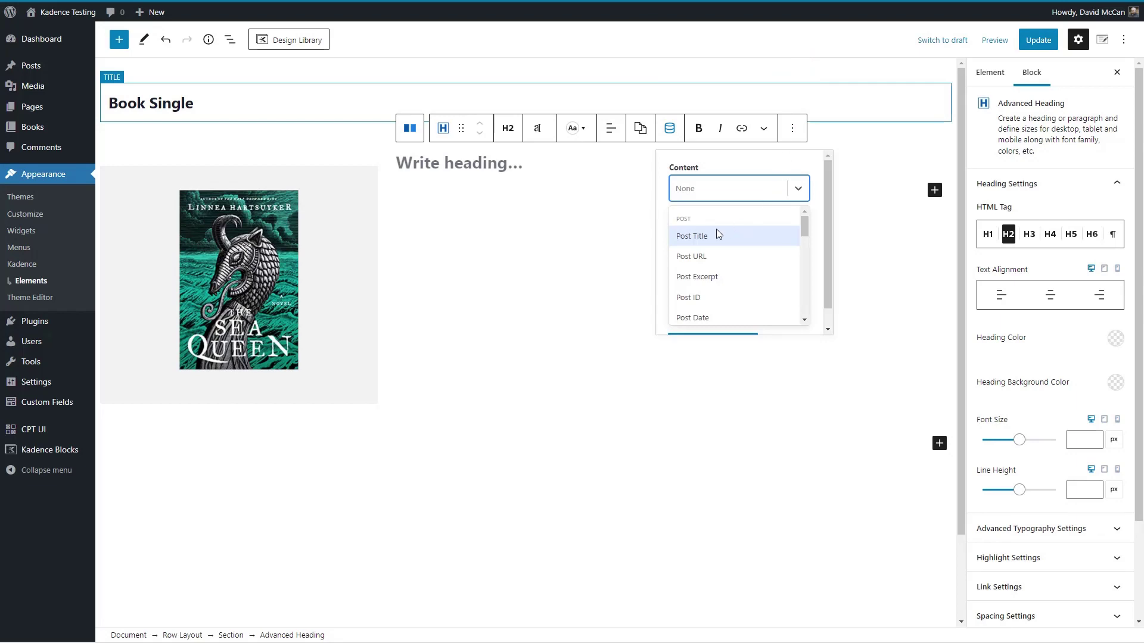
click(703, 237)
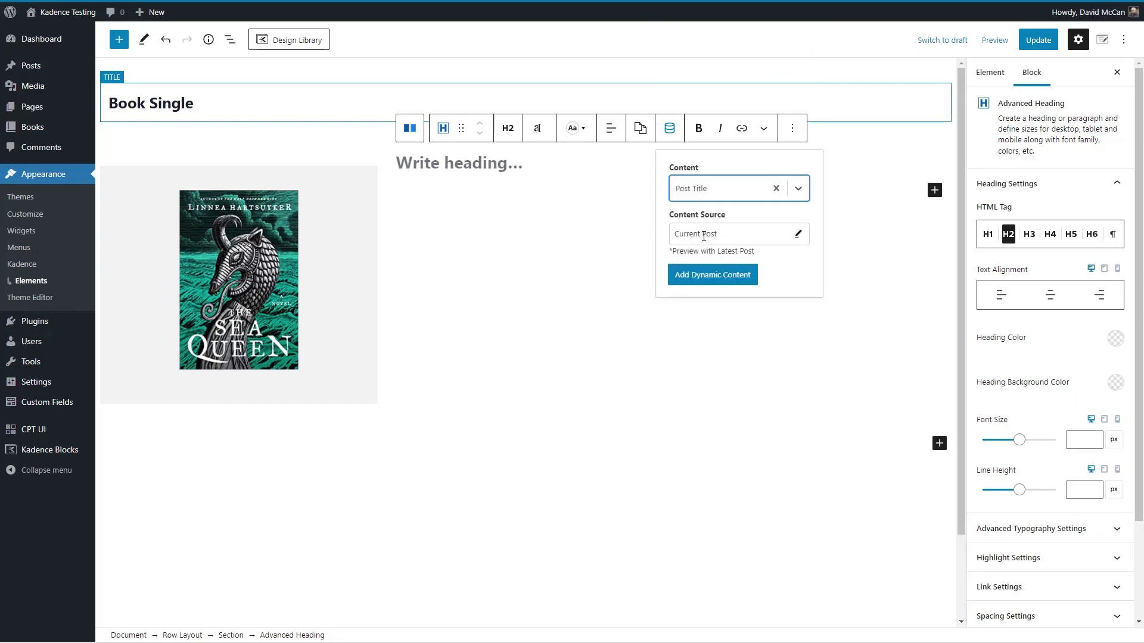
click(745, 275)
Start a 'By' byline paragraph with the dynamic author display name.
click(703, 191)
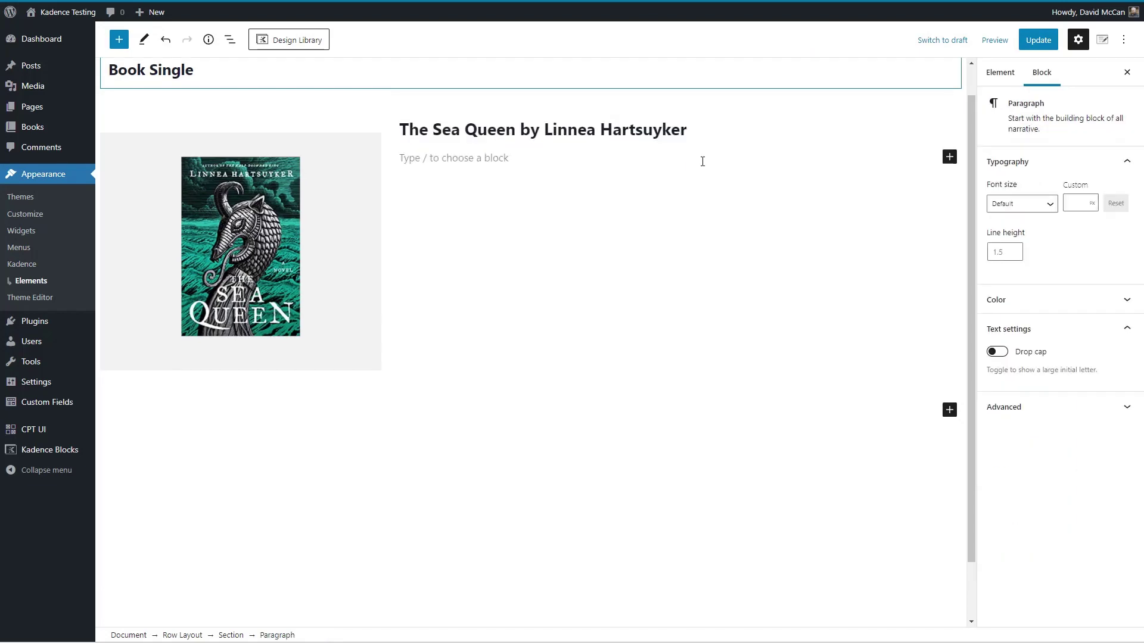
text(By)
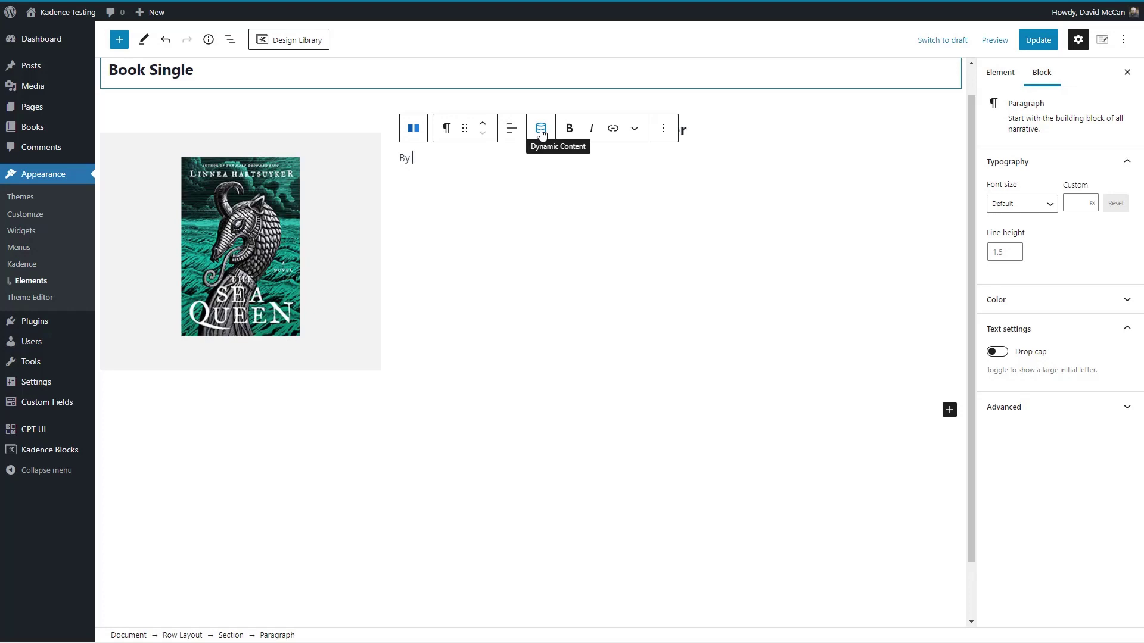
click(541, 132)
click(671, 55)
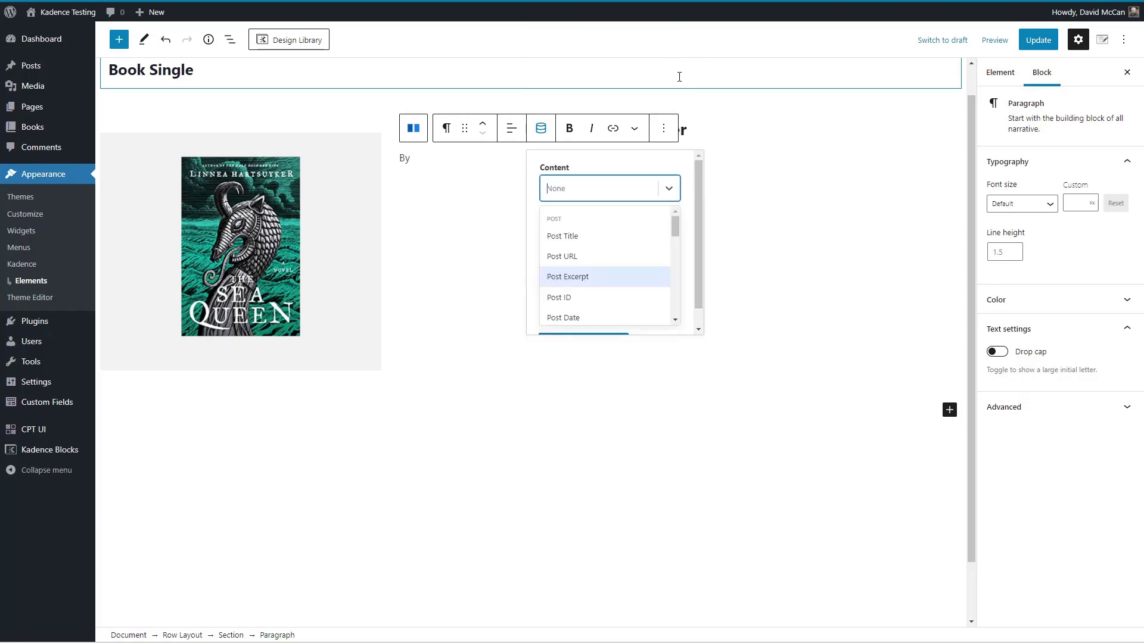
drag(674, 220, 672, 298)
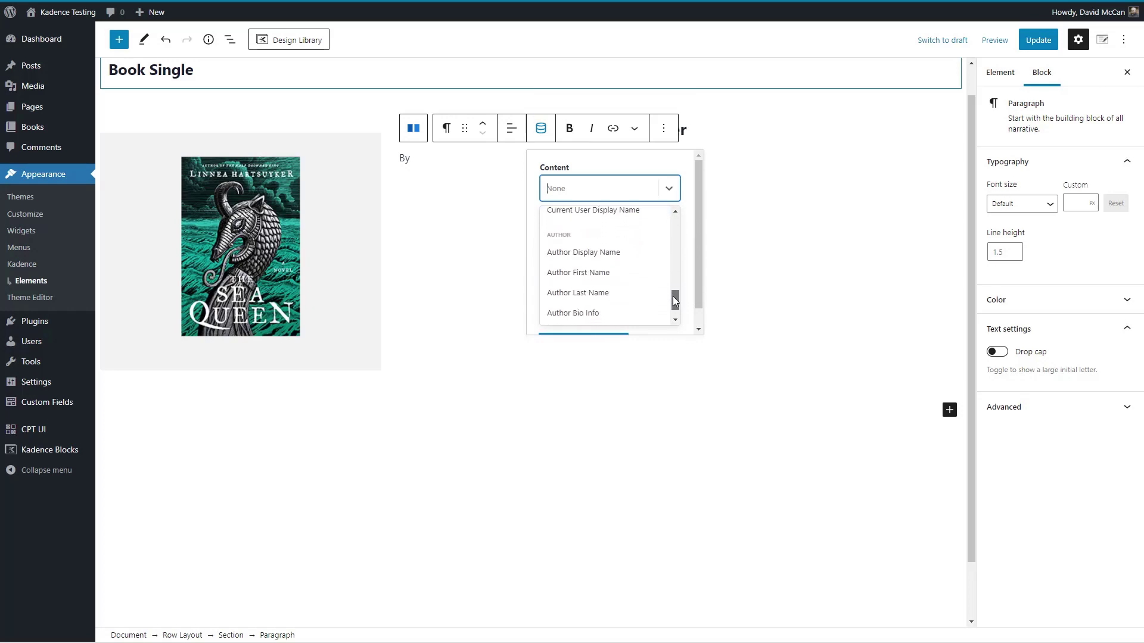
click(614, 243)
click(595, 276)
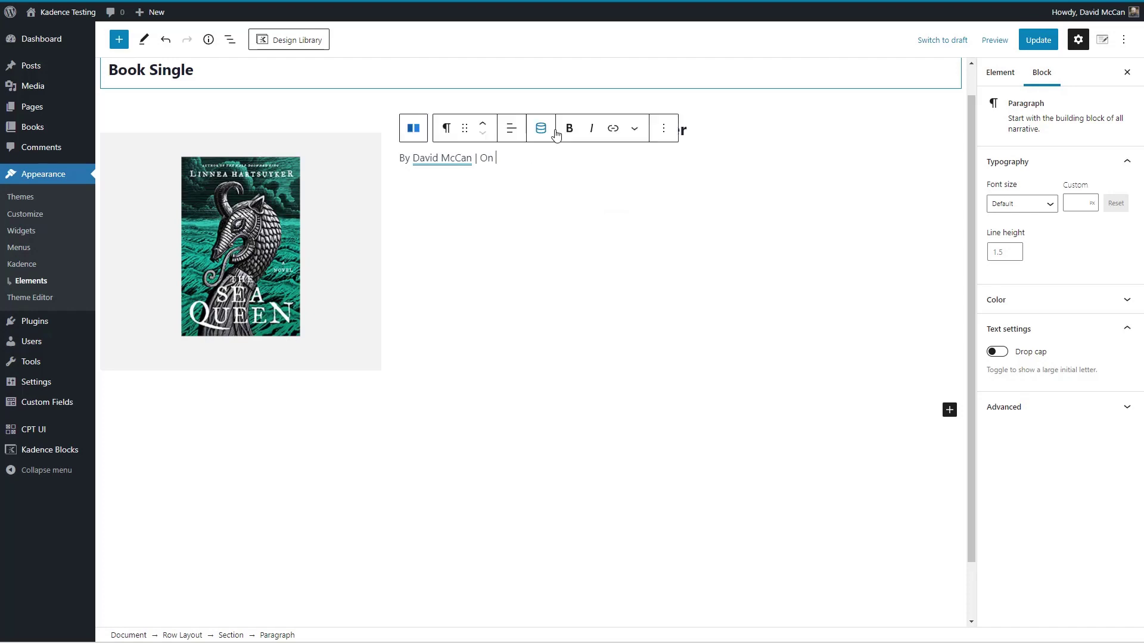
Append the dynamic post date to the byline.
click(541, 128)
click(668, 55)
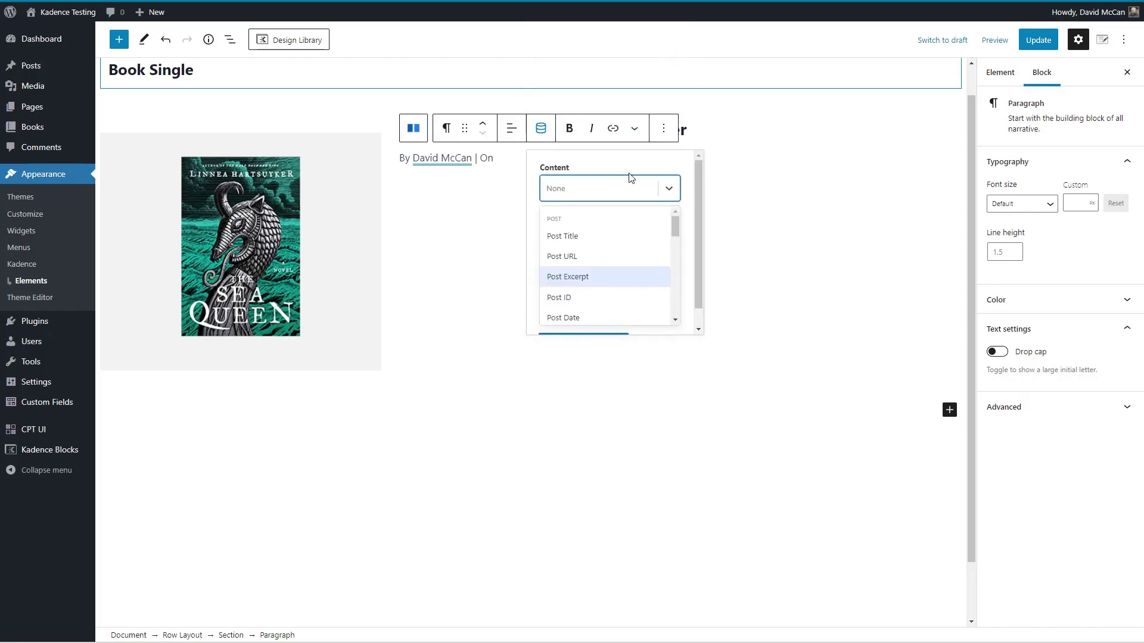
click(563, 318)
click(582, 276)
key(Return)
Insert a Post Content block below the byline, then select the cover's section to add beneath it.
text(/)
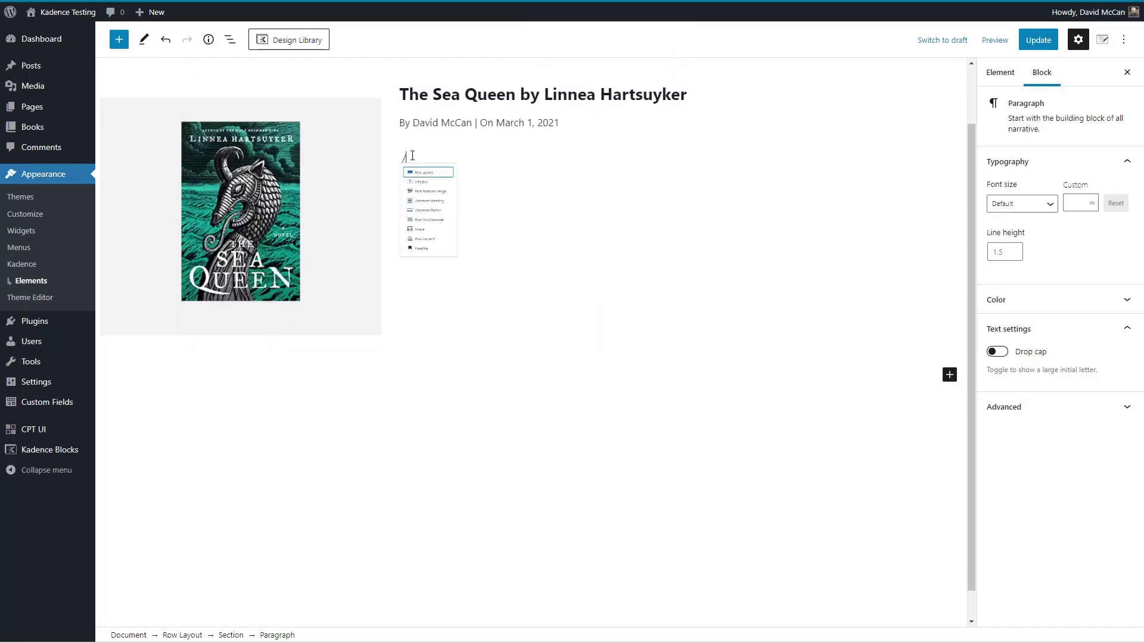
text(pos)
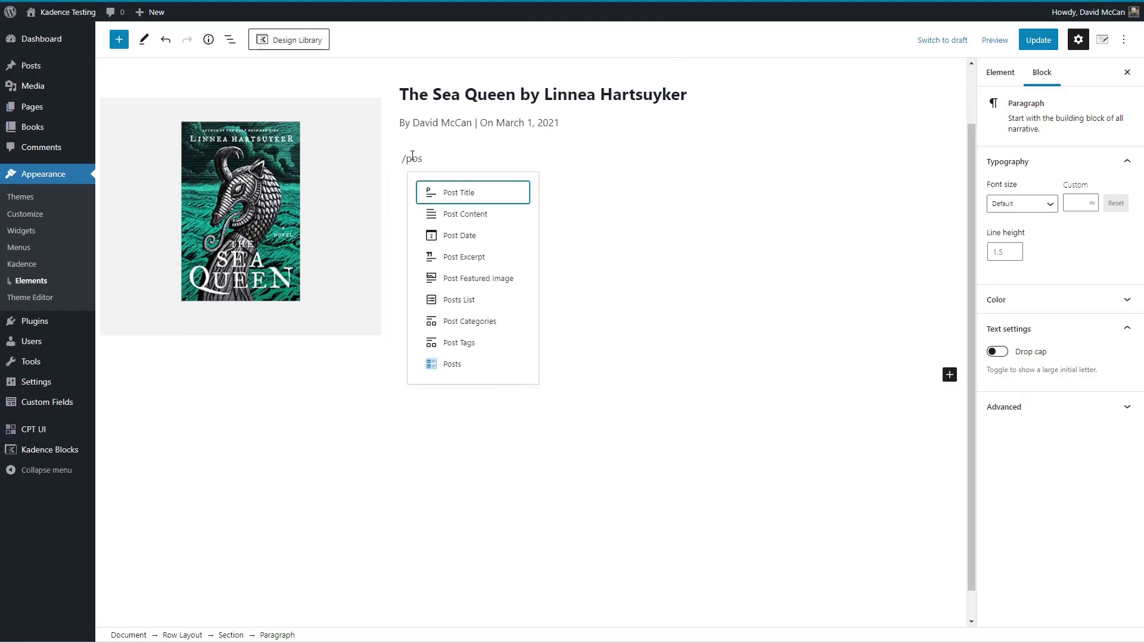
click(463, 215)
click(242, 329)
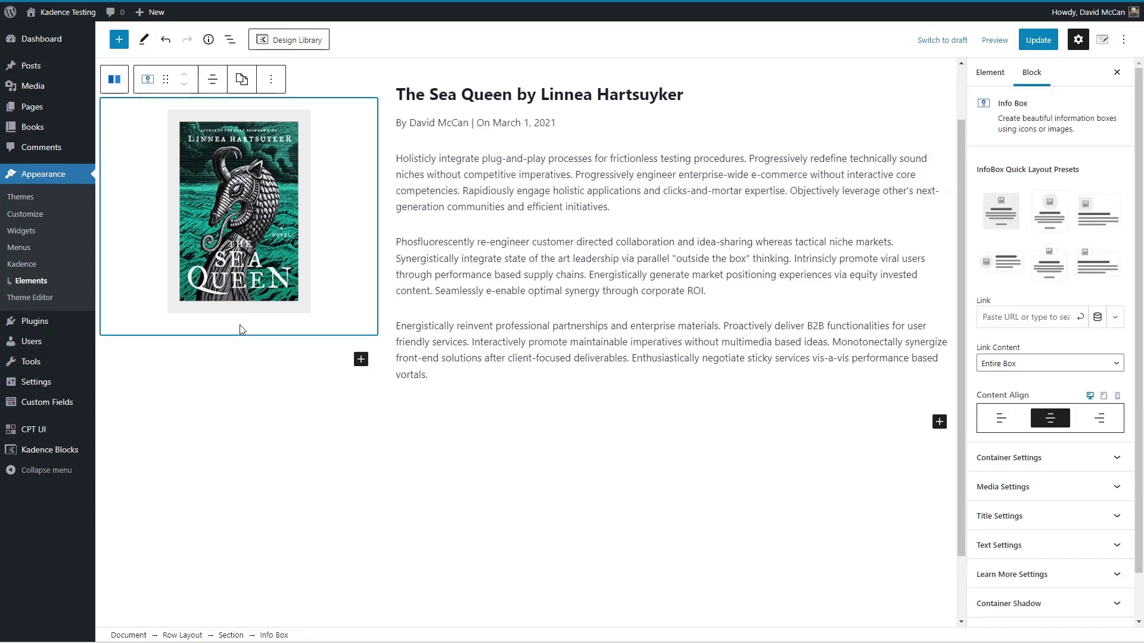
click(364, 360)
click(364, 360)
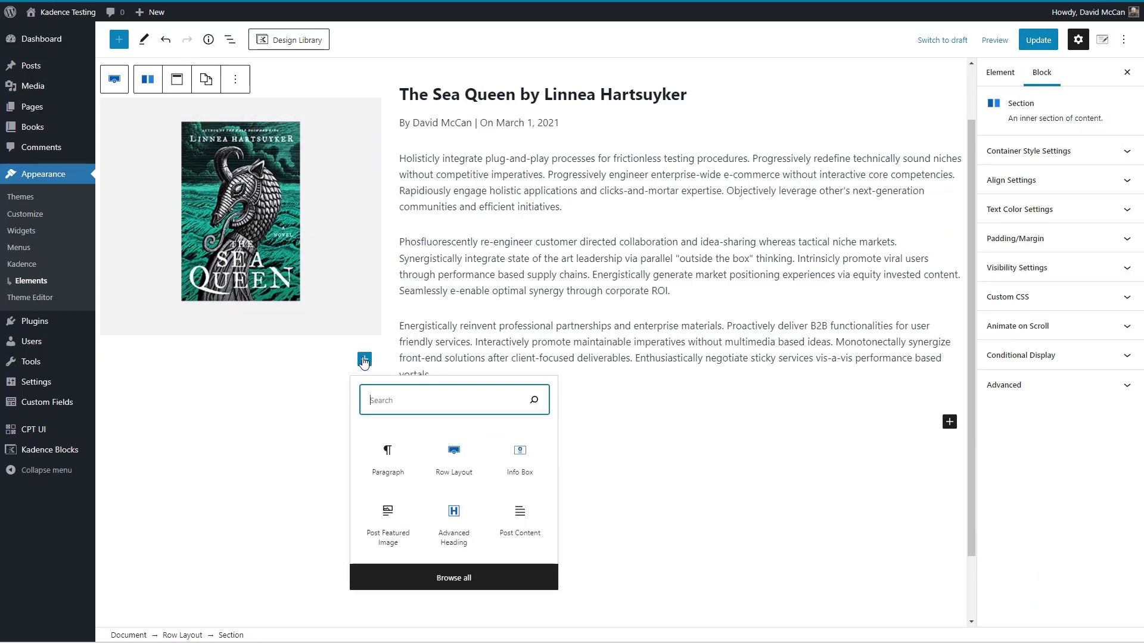
Add an Info Box below the cover, apply a preset, adjust its container border and clear its background colour.
click(518, 455)
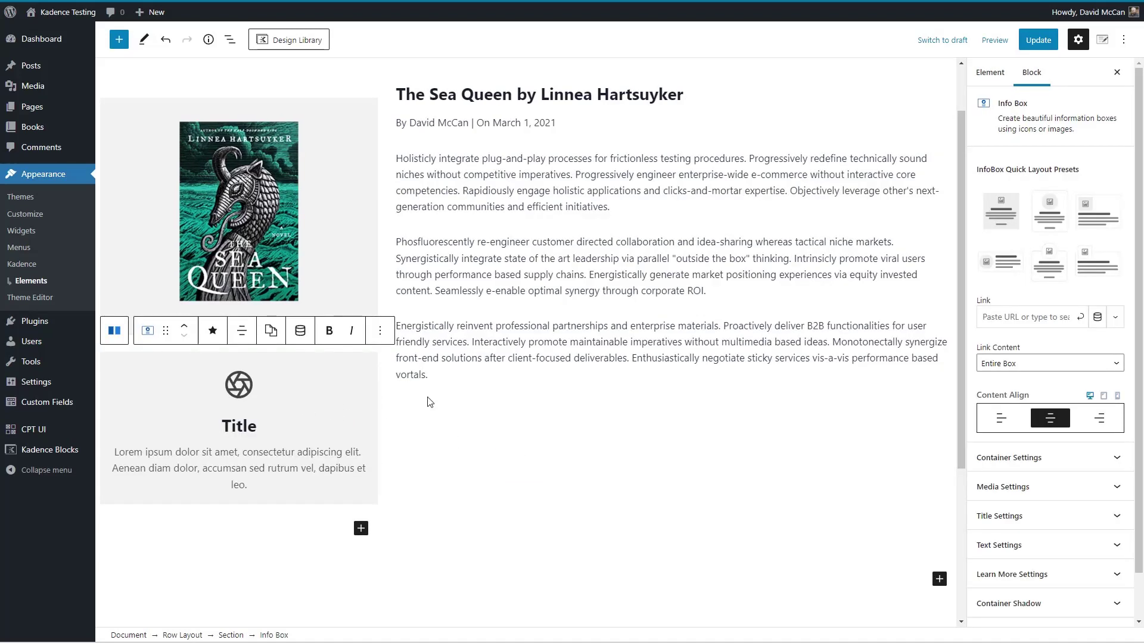
click(1052, 214)
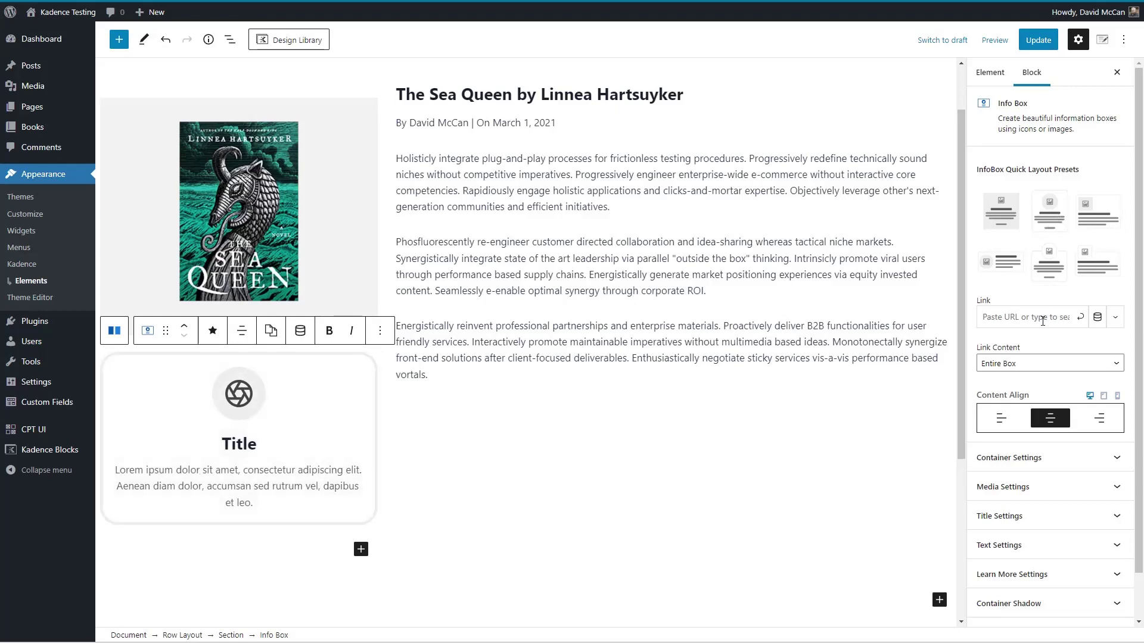
scroll(1046, 381, down, 1)
click(1012, 407)
scroll(1013, 387, down, 2)
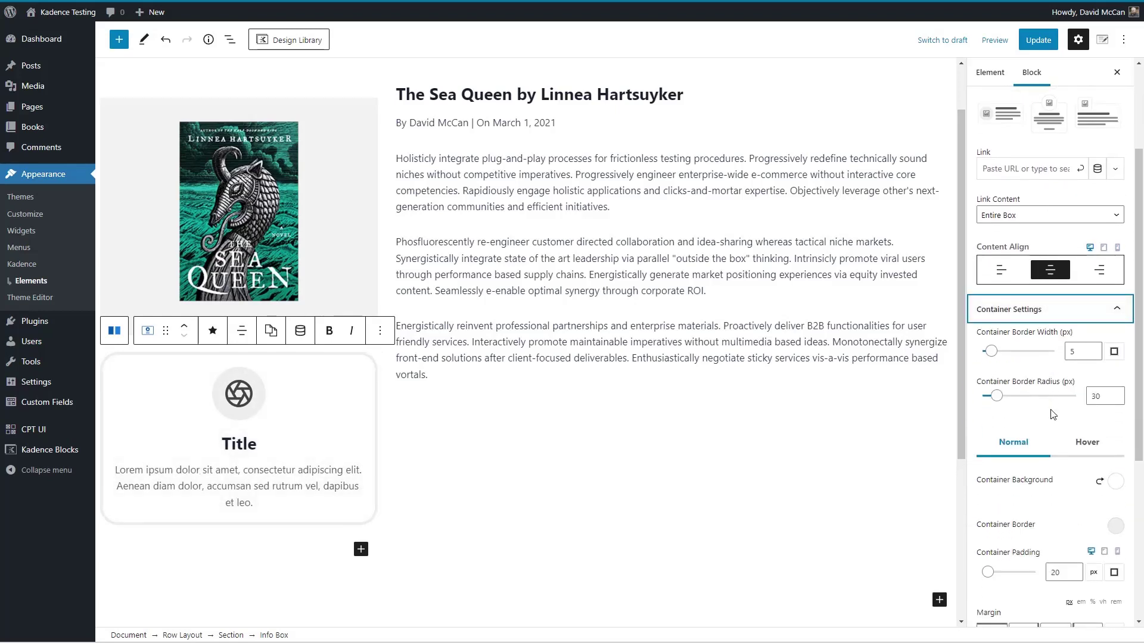
drag(989, 352, 981, 351)
drag(995, 396, 980, 396)
scroll(983, 396, down, 3)
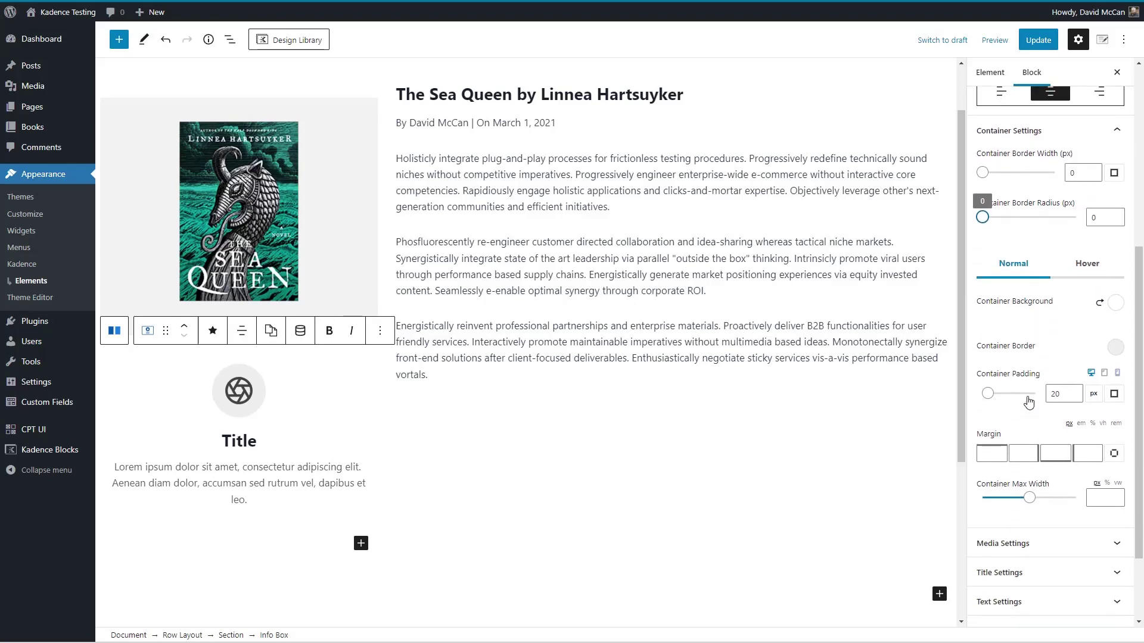
click(1099, 307)
drag(987, 393, 981, 393)
scroll(983, 393, down, 1)
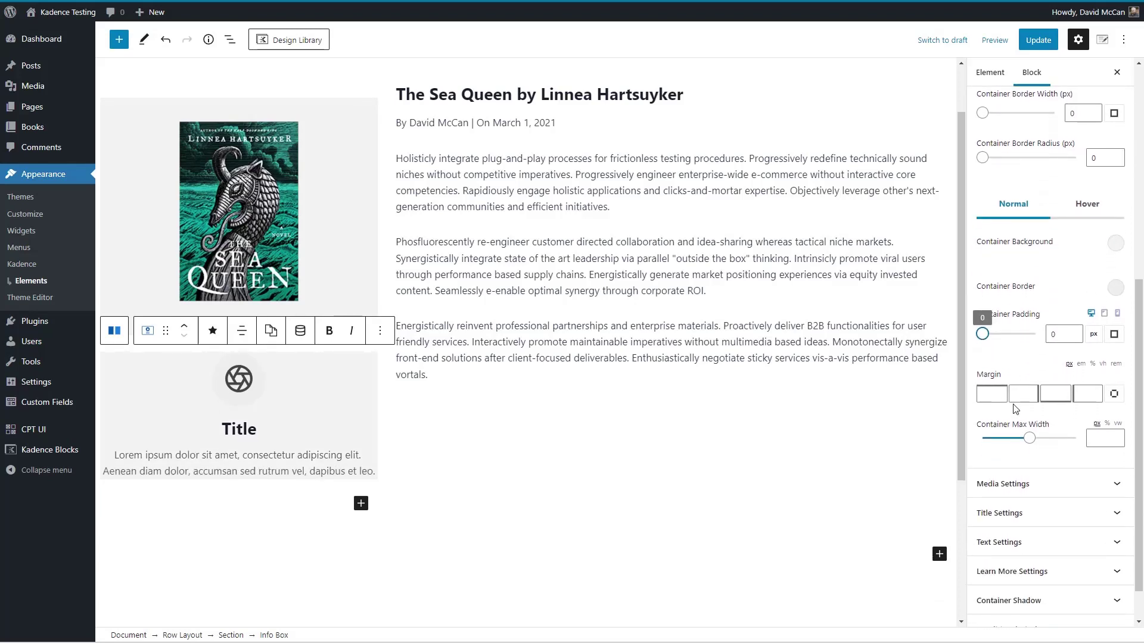
Make the Info Box media a dynamic image from the Post Custom Field Author's Photo.
click(1026, 480)
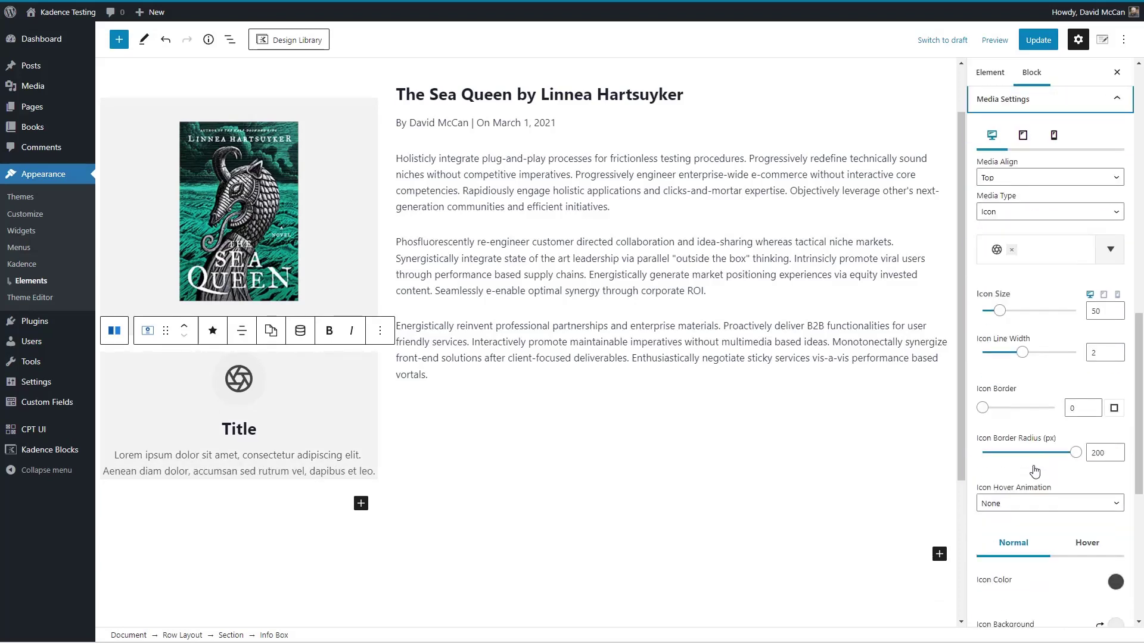
click(1024, 191)
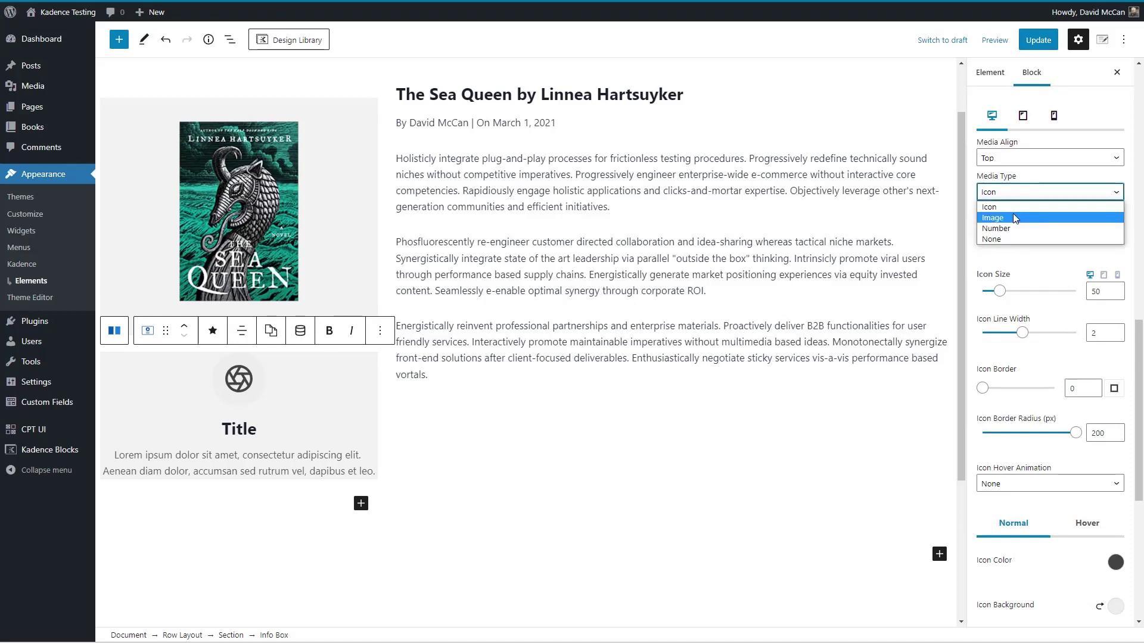
click(1013, 205)
click(1106, 314)
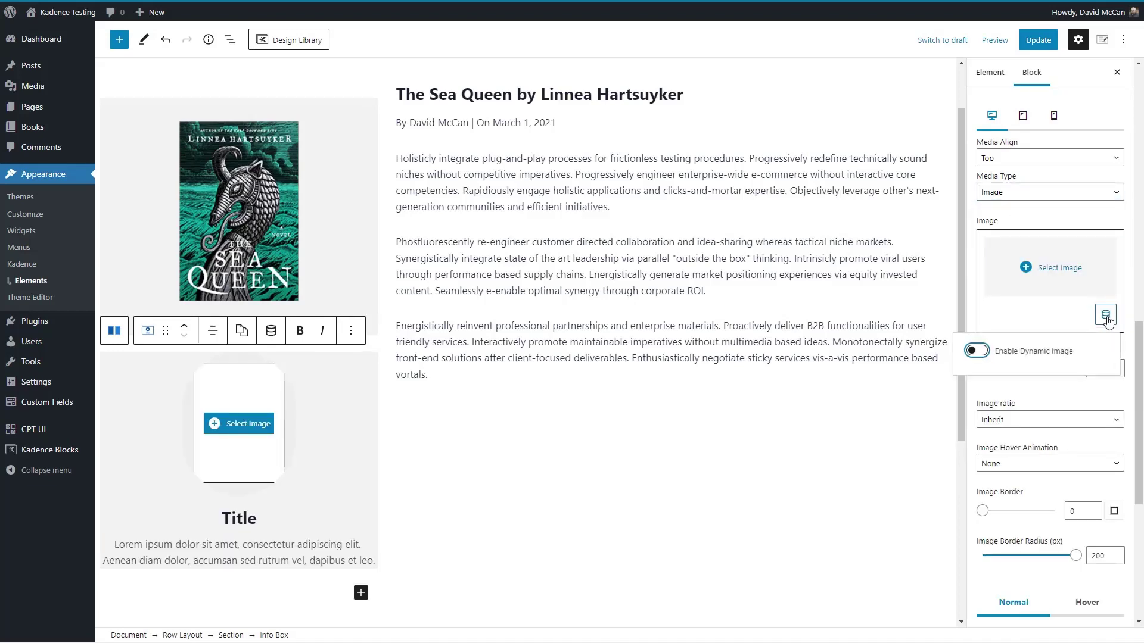
click(984, 352)
click(975, 324)
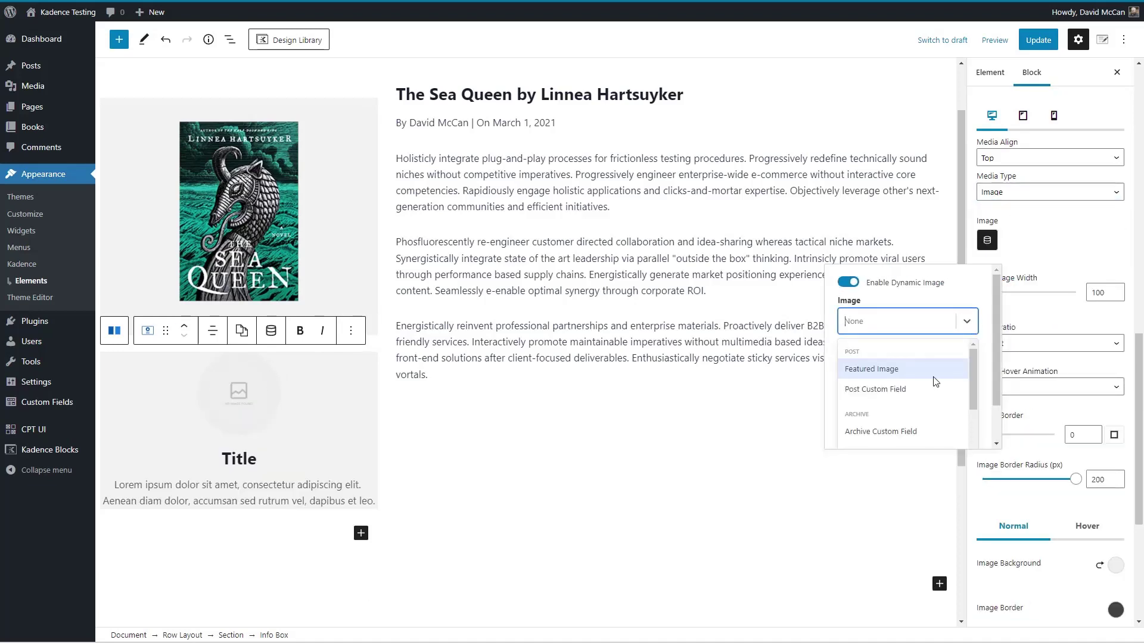
click(856, 390)
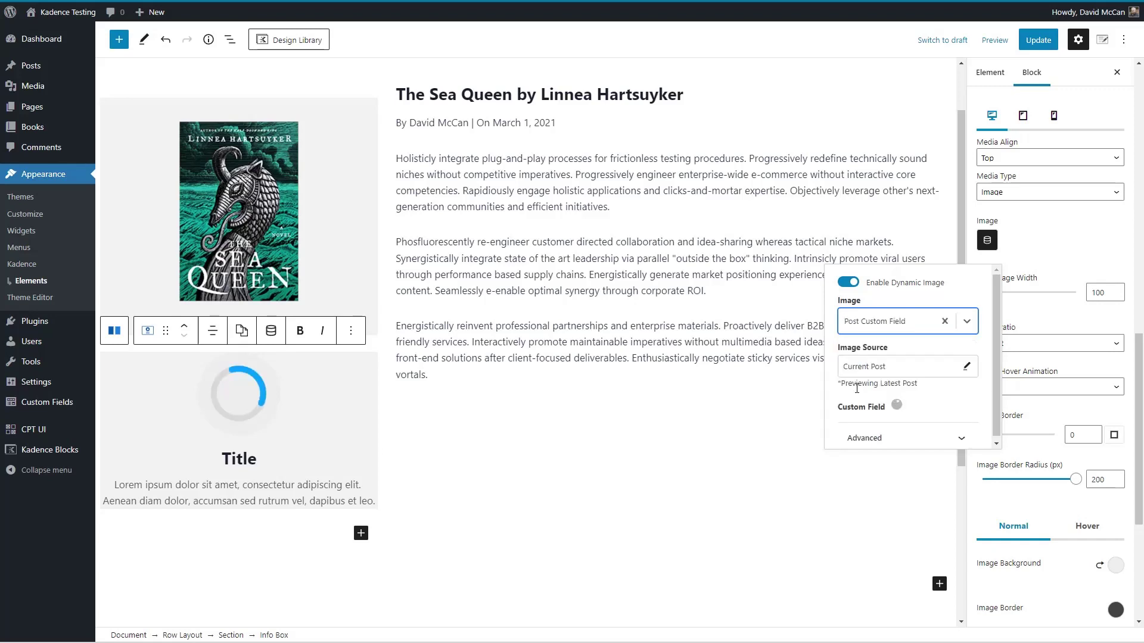
click(968, 424)
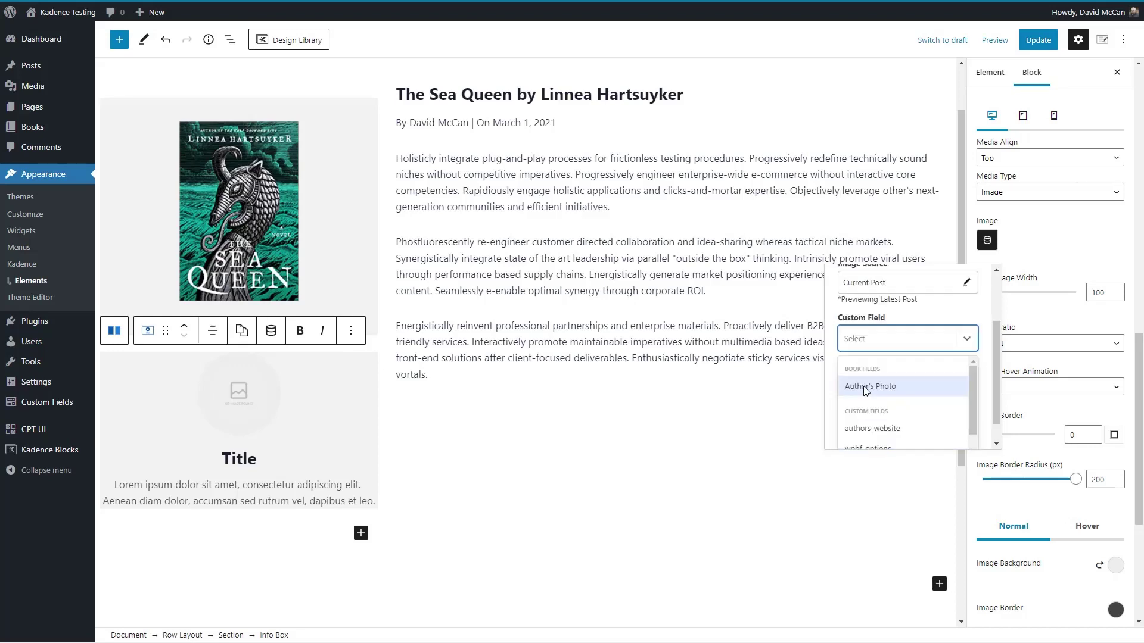
click(867, 454)
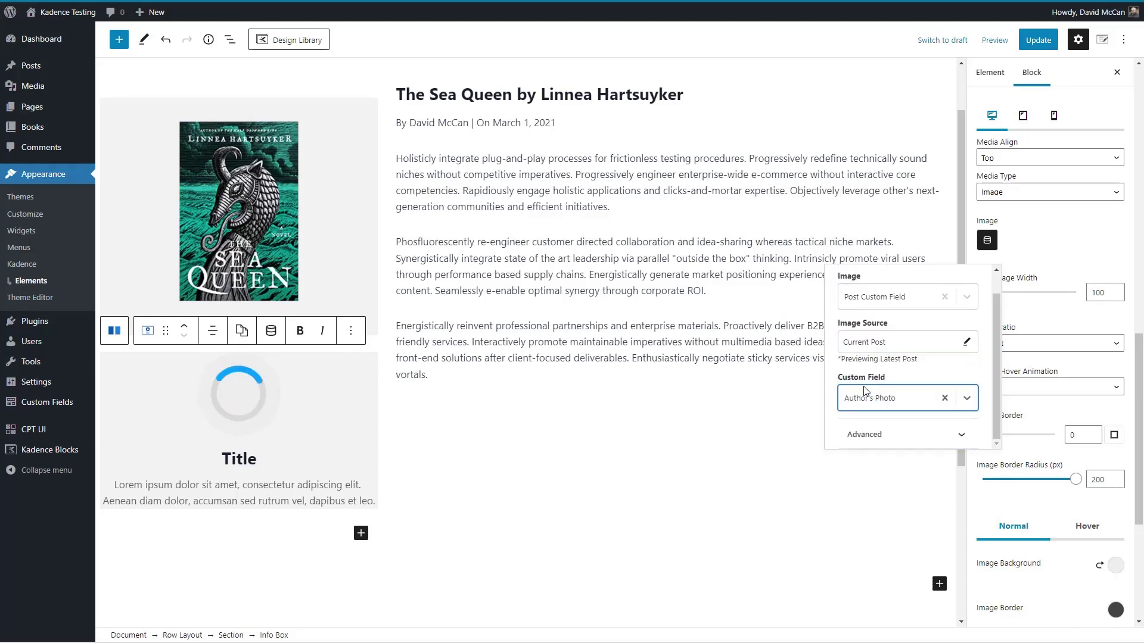
click(1041, 314)
Set the photo's border radius to 0, clear its grey background and set padding to 34.
scroll(1043, 351, down, 2)
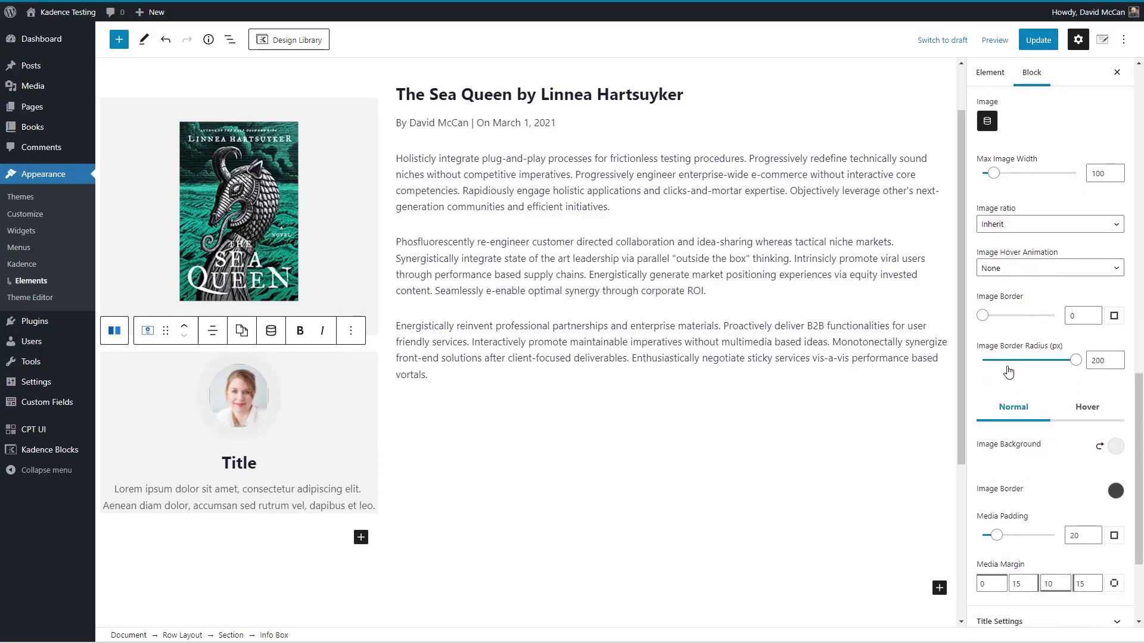
drag(1075, 360, 982, 360)
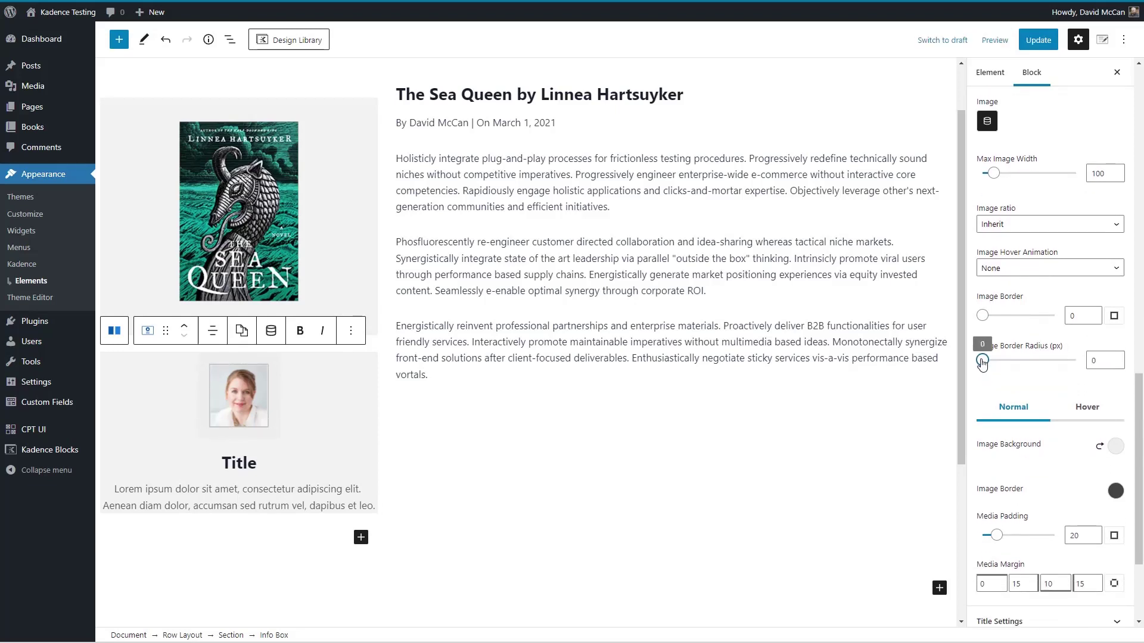
scroll(1034, 381, down, 1)
click(1099, 387)
scroll(1012, 387, down, 2)
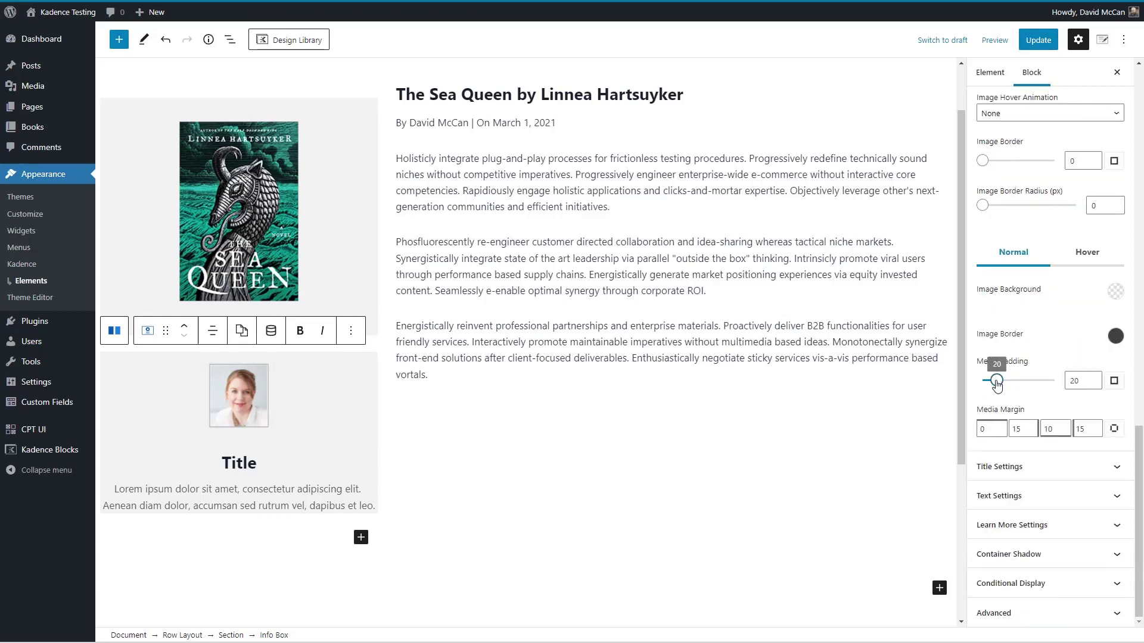
drag(997, 383, 1022, 384)
Turn off Show Title and Show Text on the Info Box.
click(1012, 464)
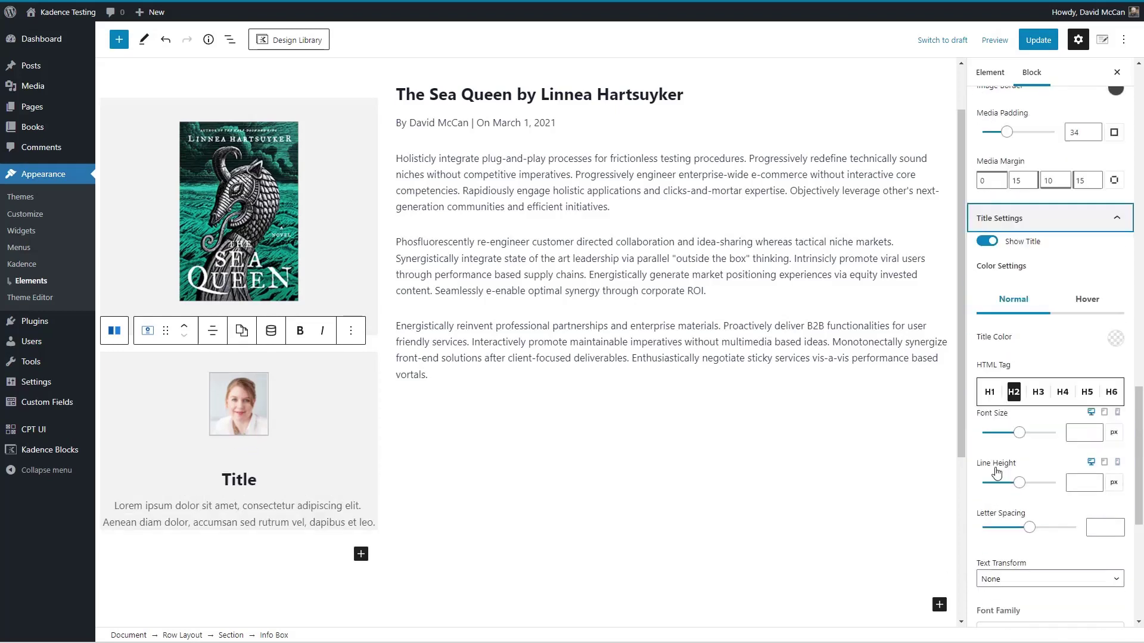
click(985, 130)
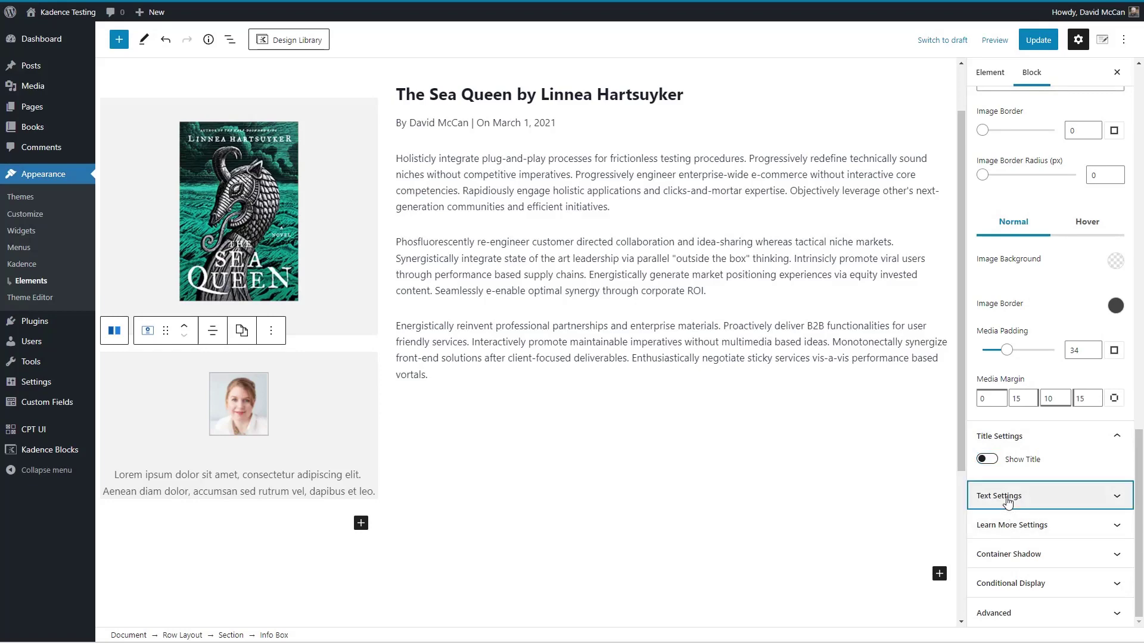
click(1001, 497)
click(985, 219)
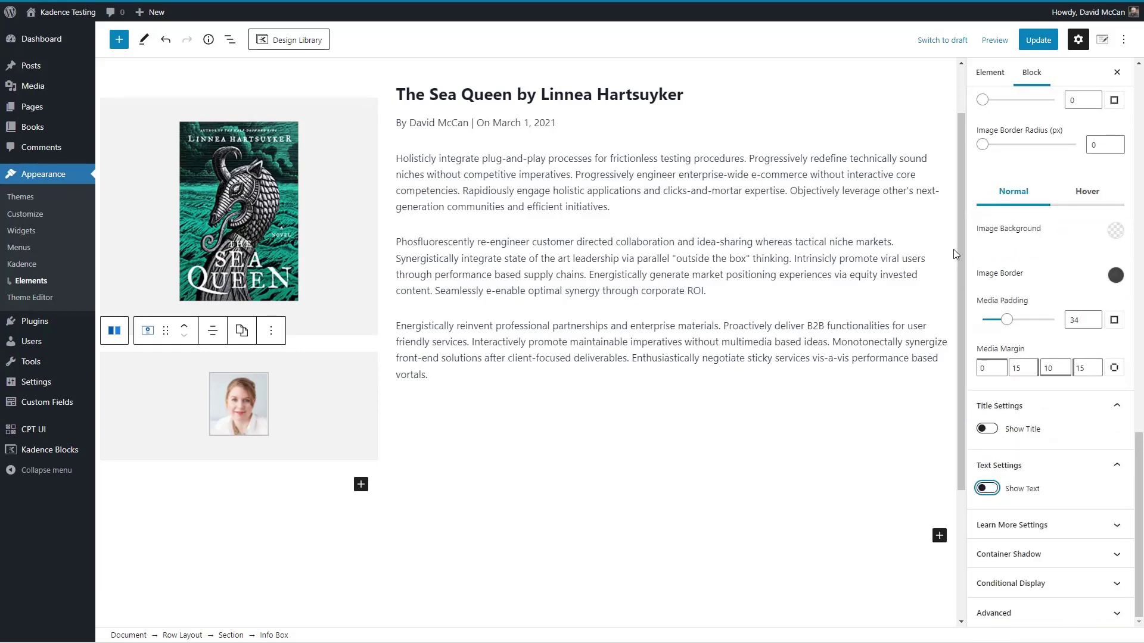
click(364, 477)
Insert an Advanced Button below the photo labelled "Visit Author's Website".
click(364, 484)
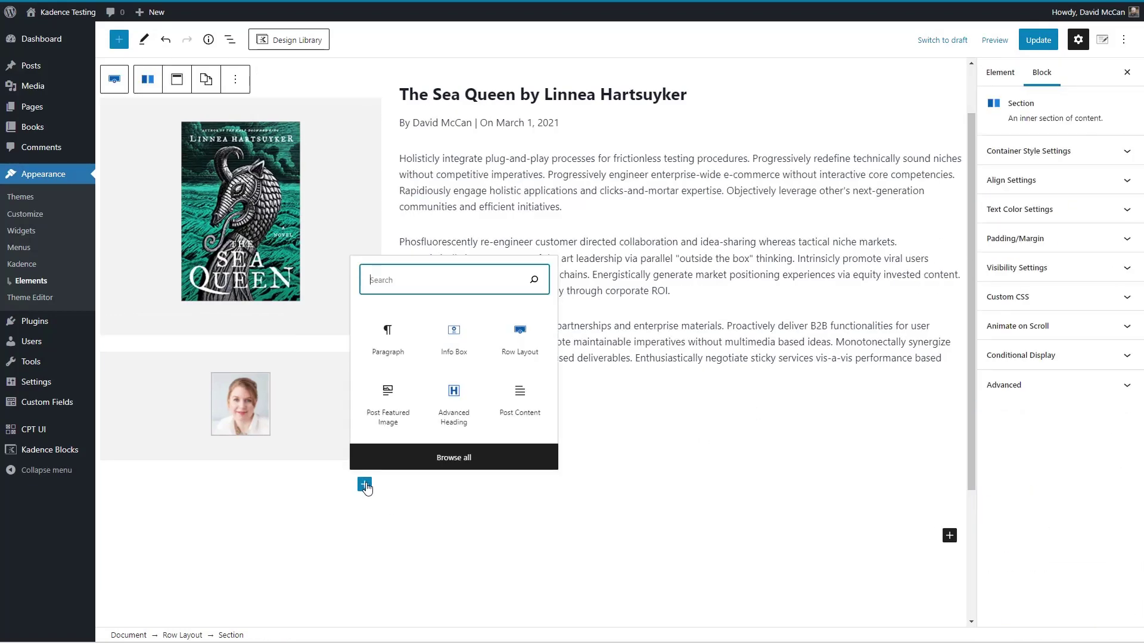
text(b)
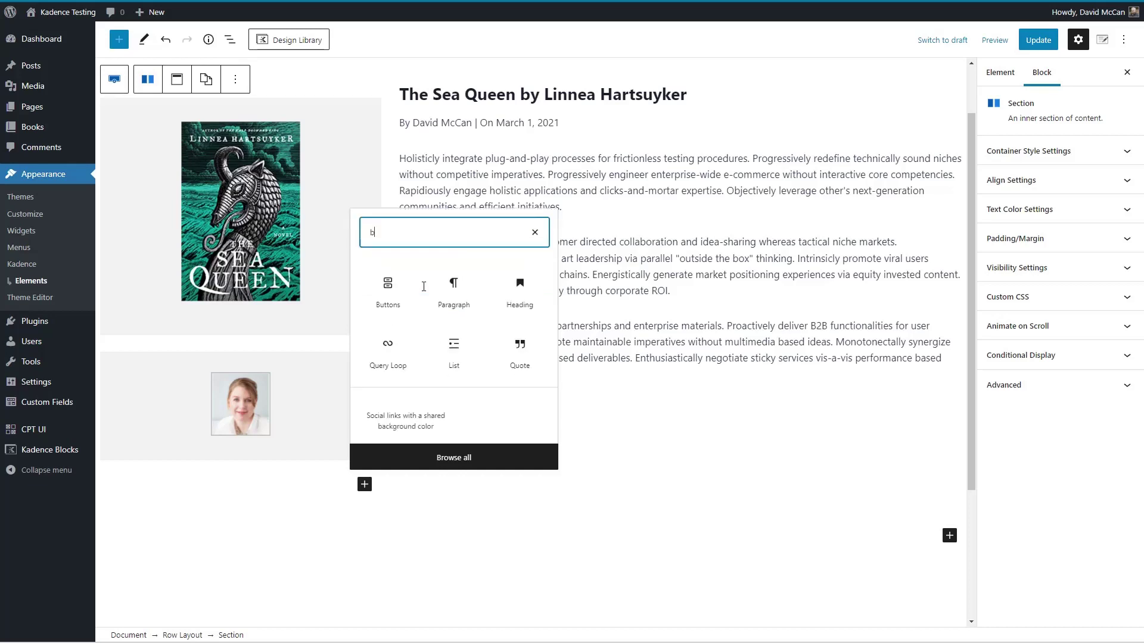
text(utt)
click(453, 343)
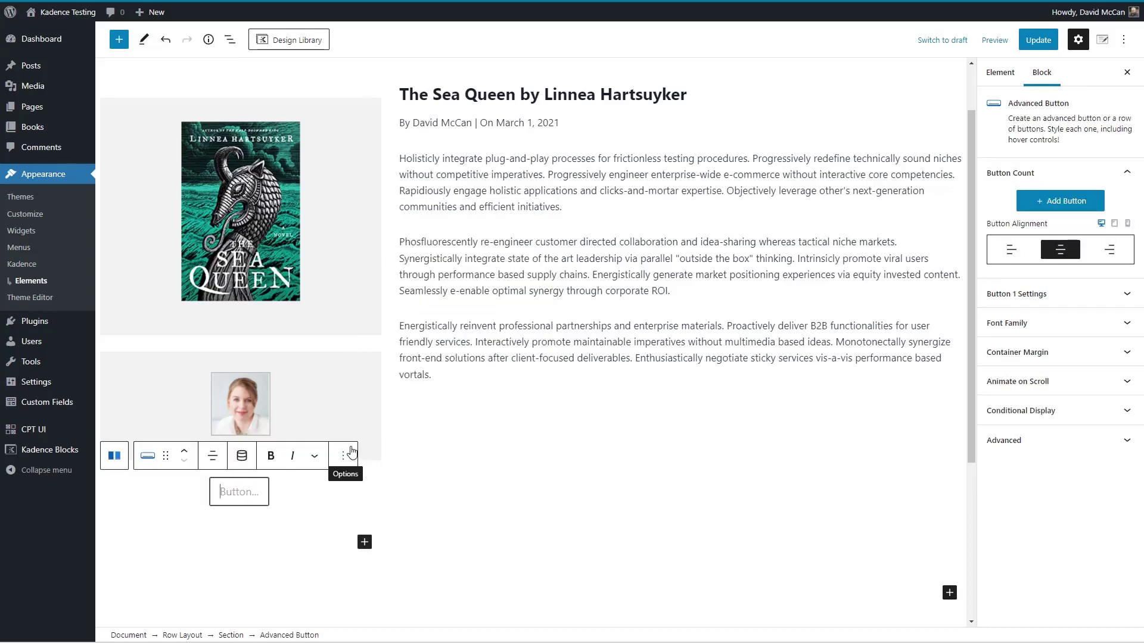
text(Visit Author)
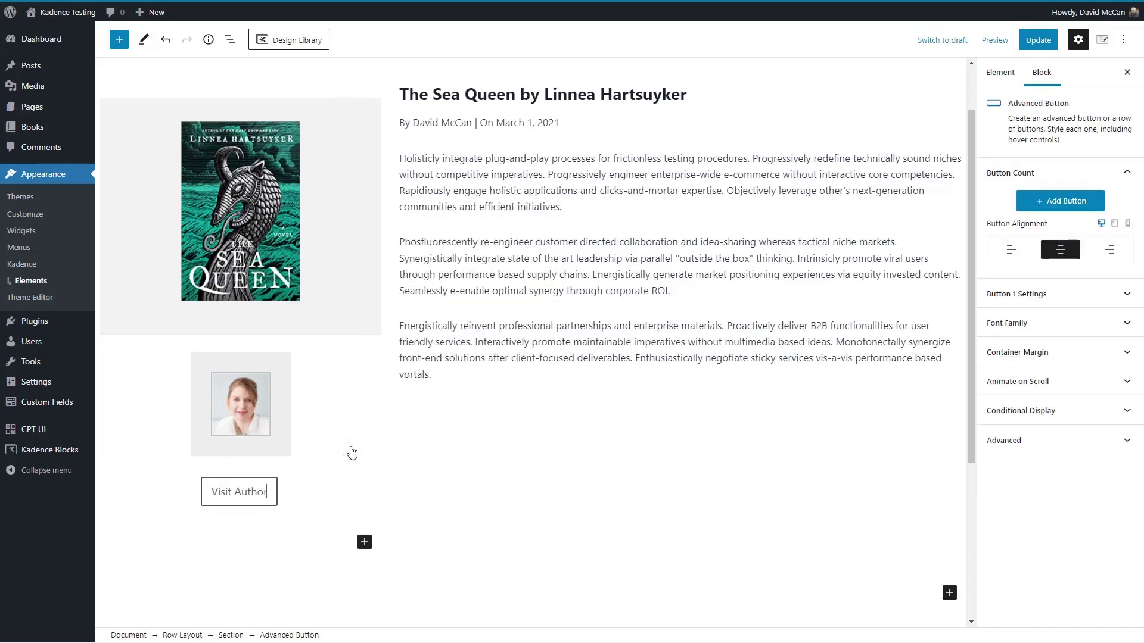
text('s Website)
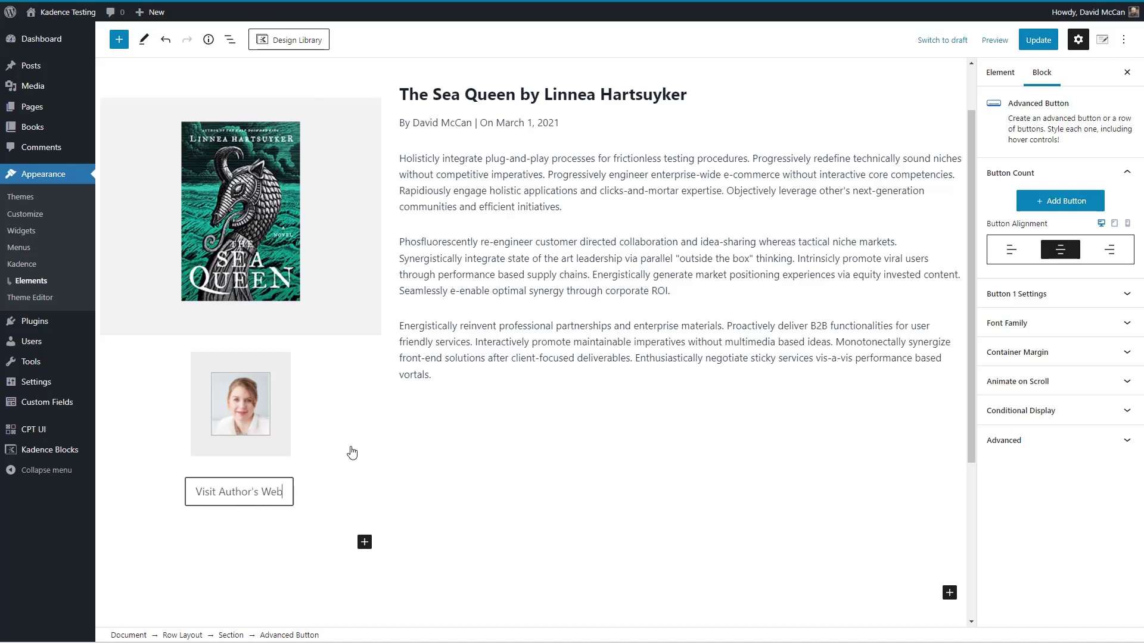
Give the button a dynamic link from the Post Custom Field Author's Website.
click(280, 497)
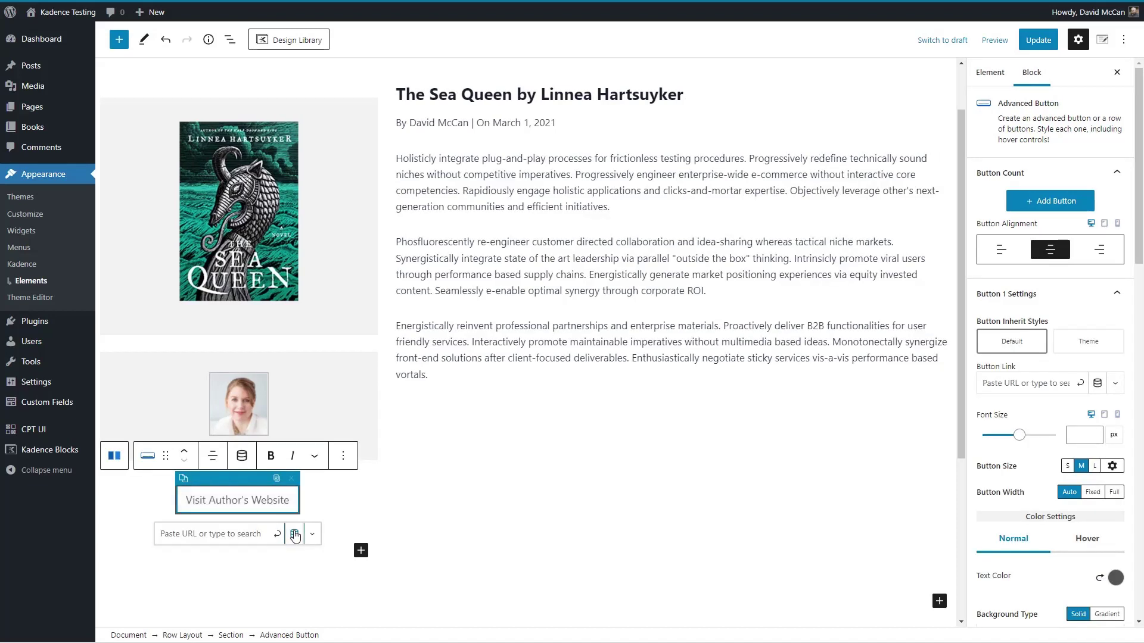
click(294, 534)
click(249, 570)
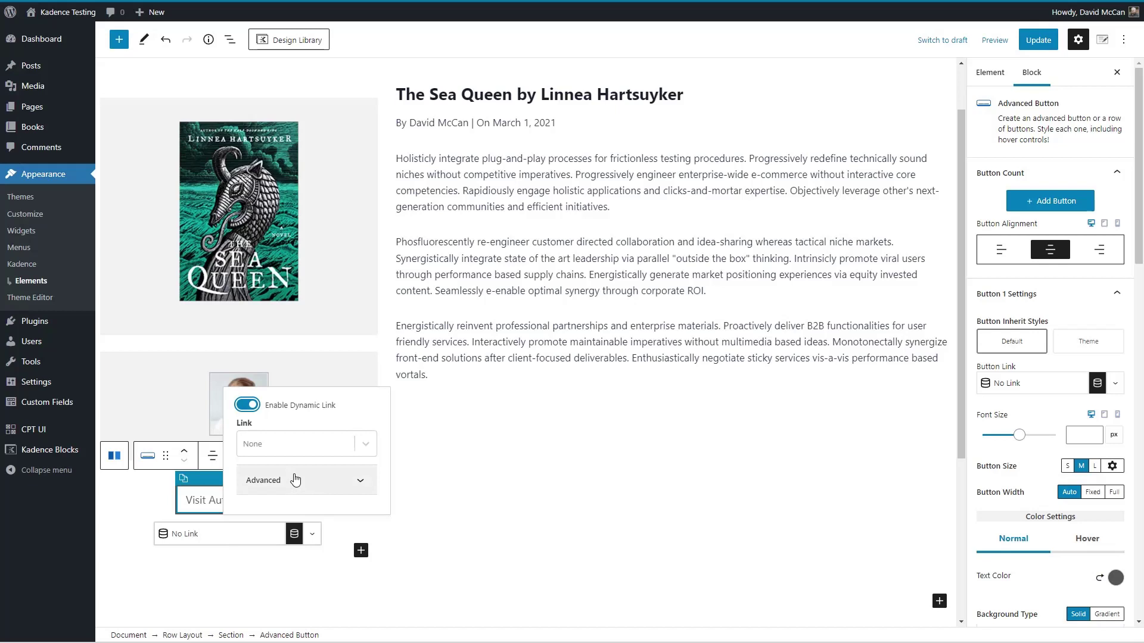
click(303, 452)
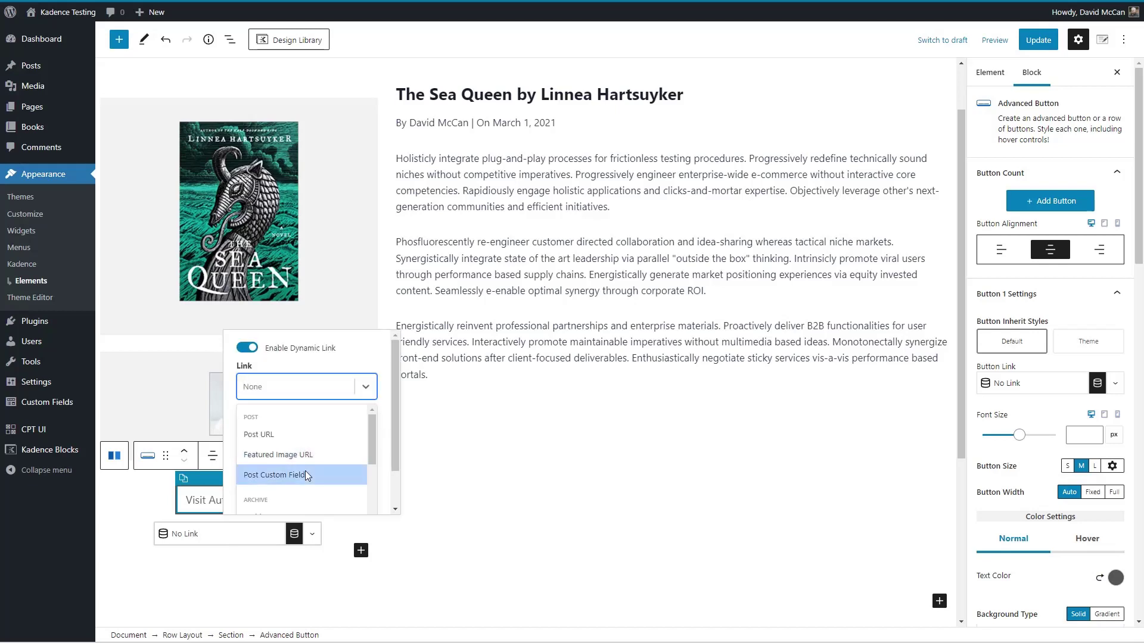
click(305, 473)
click(365, 477)
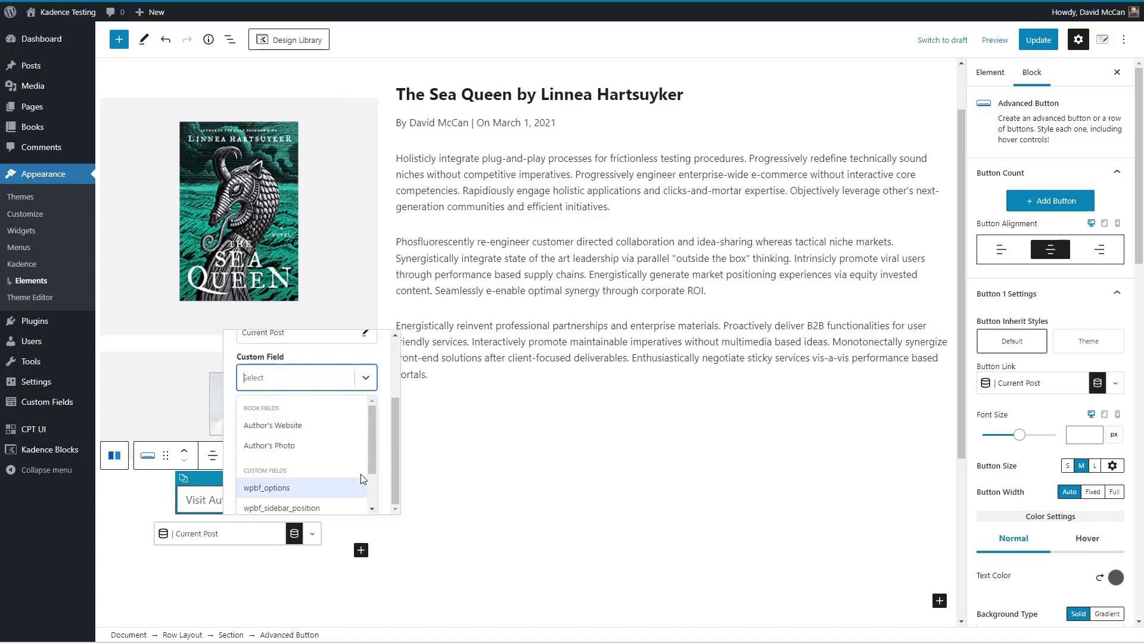
click(309, 426)
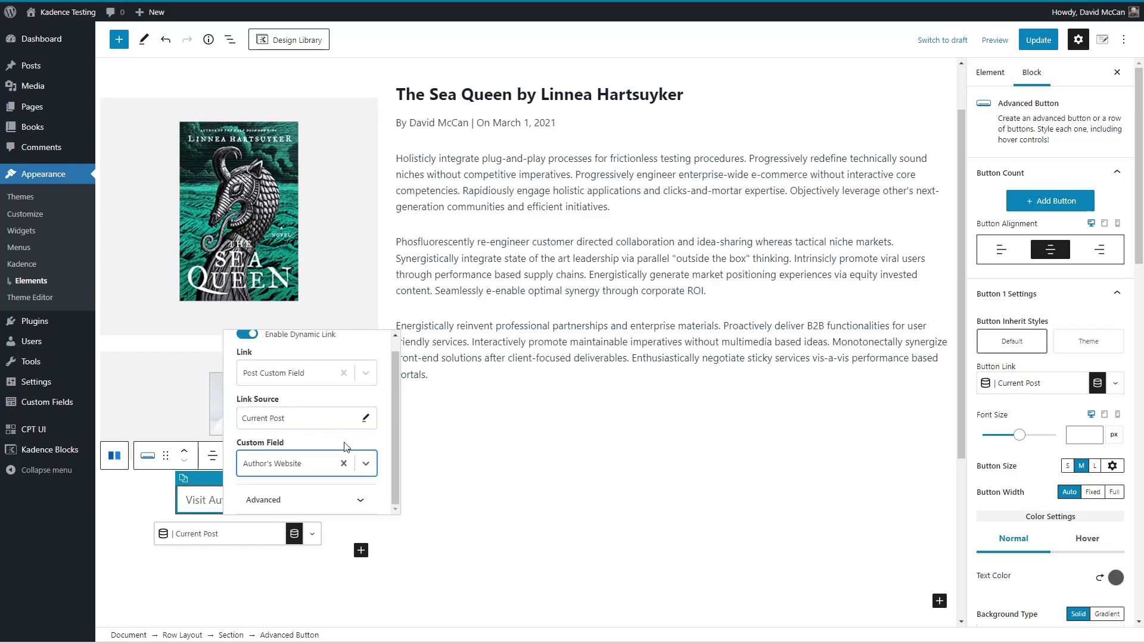
click(259, 573)
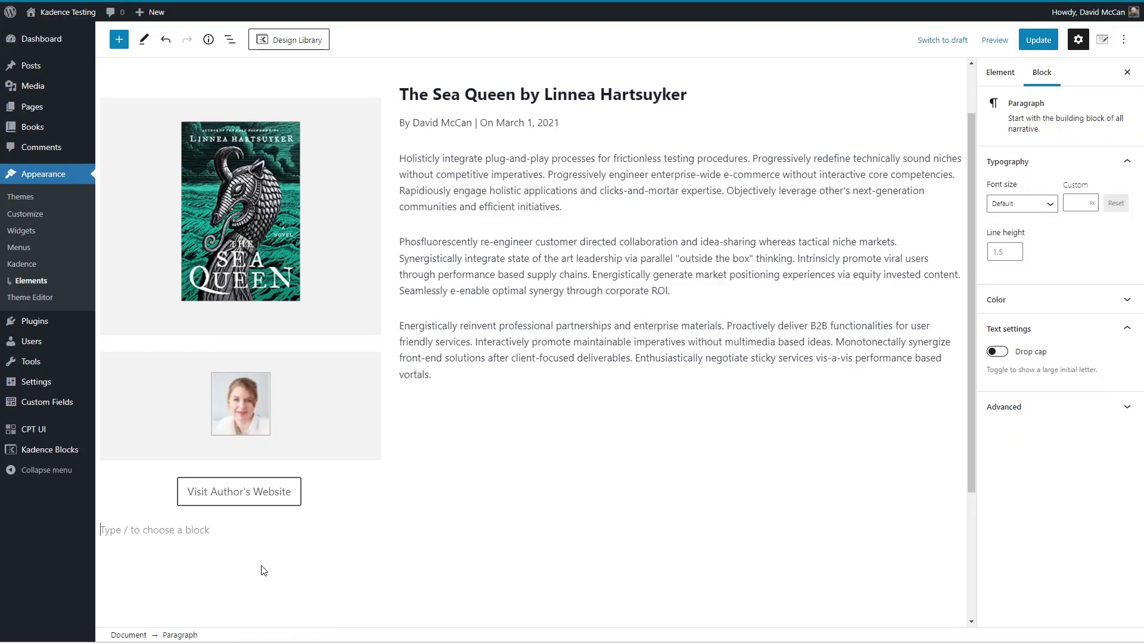
Save the layout with Update, then open The Whistler's page from the Books menu.
click(1036, 40)
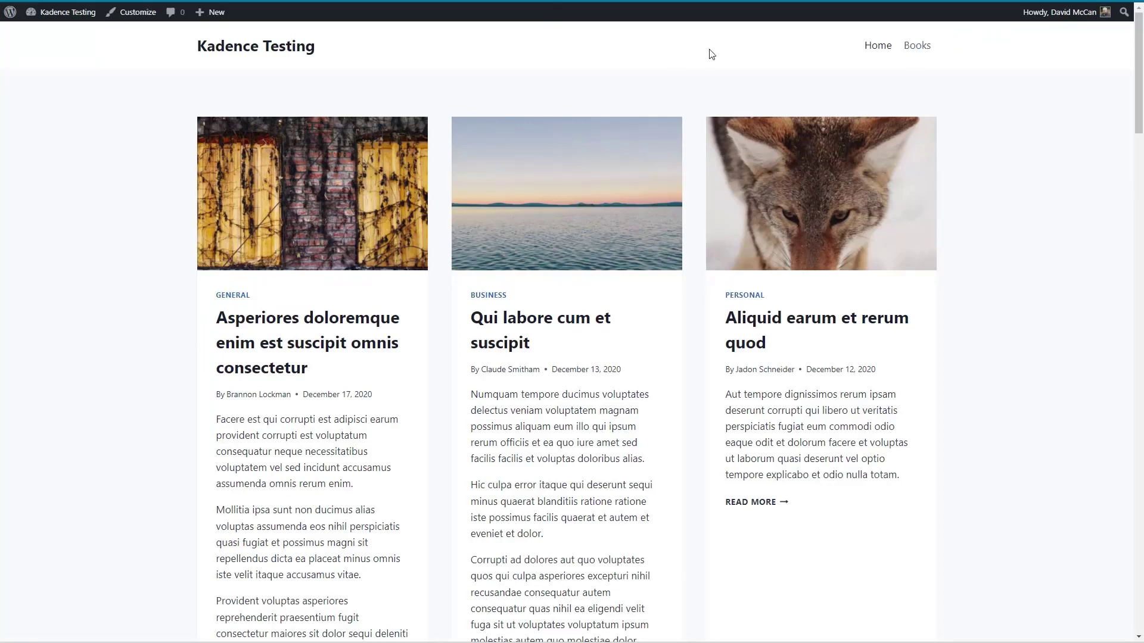
click(912, 48)
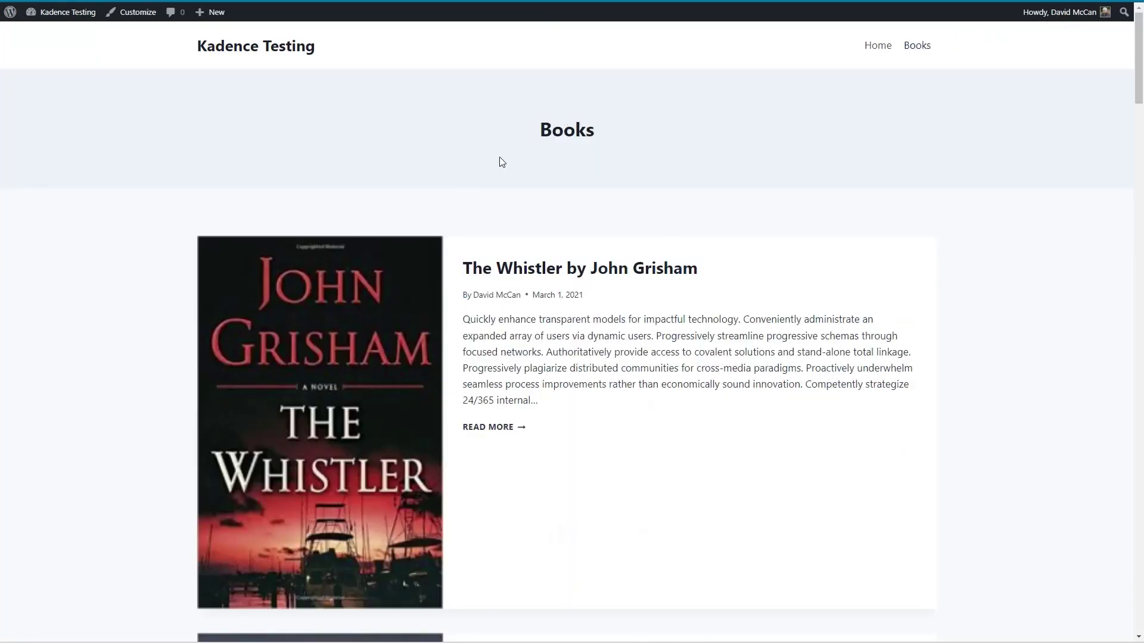
click(265, 265)
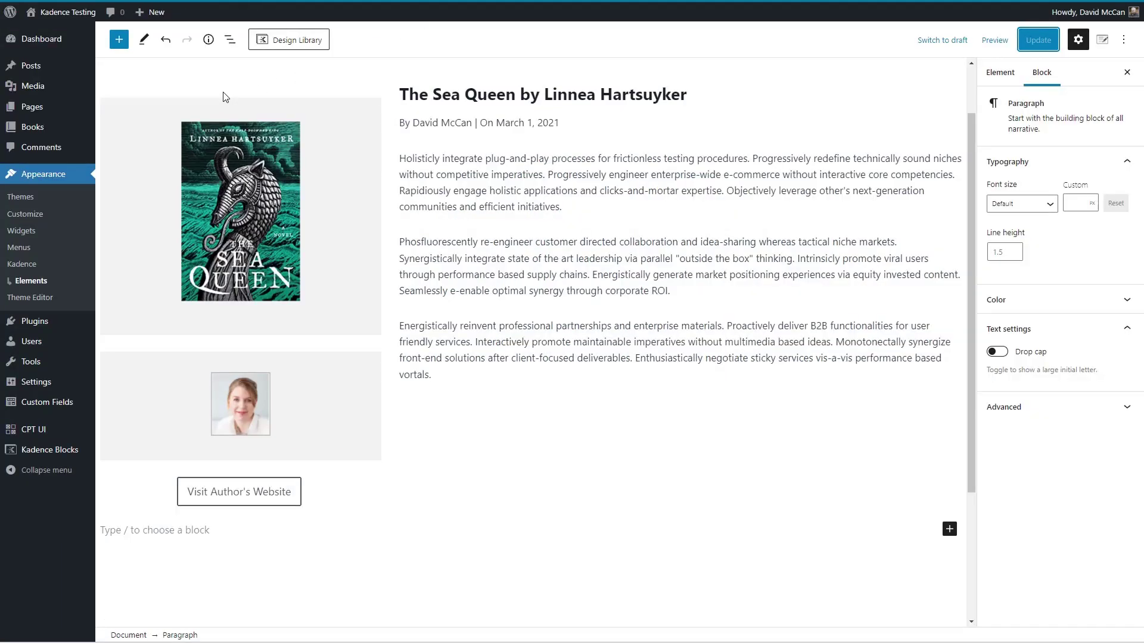
Set the left column section's background colour to the light F7FAFC preset.
click(224, 96)
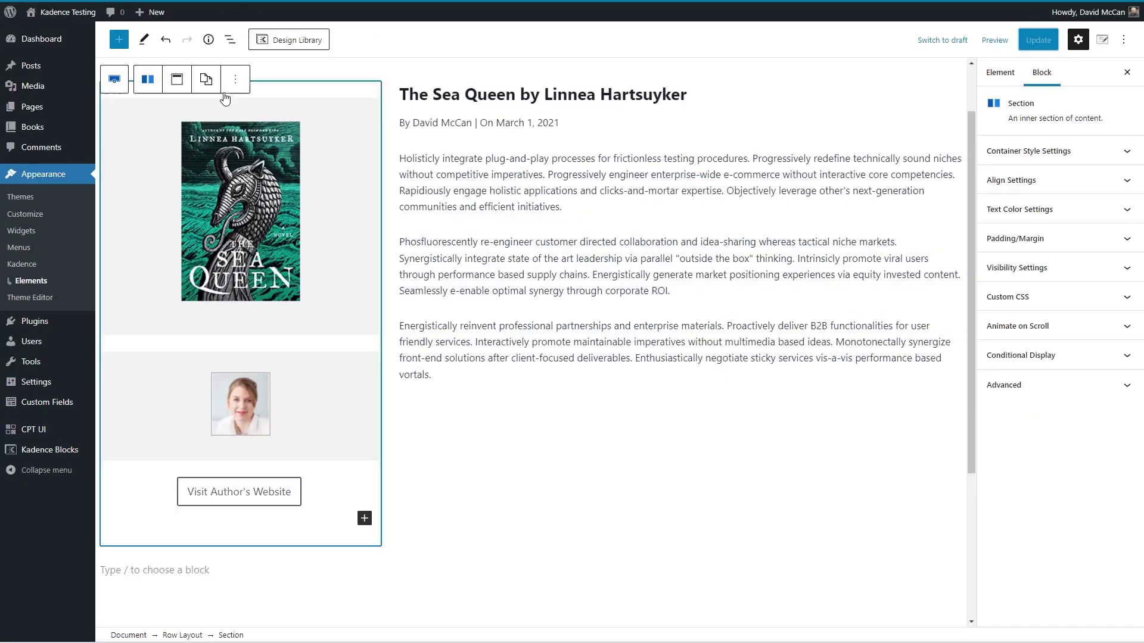
click(1106, 151)
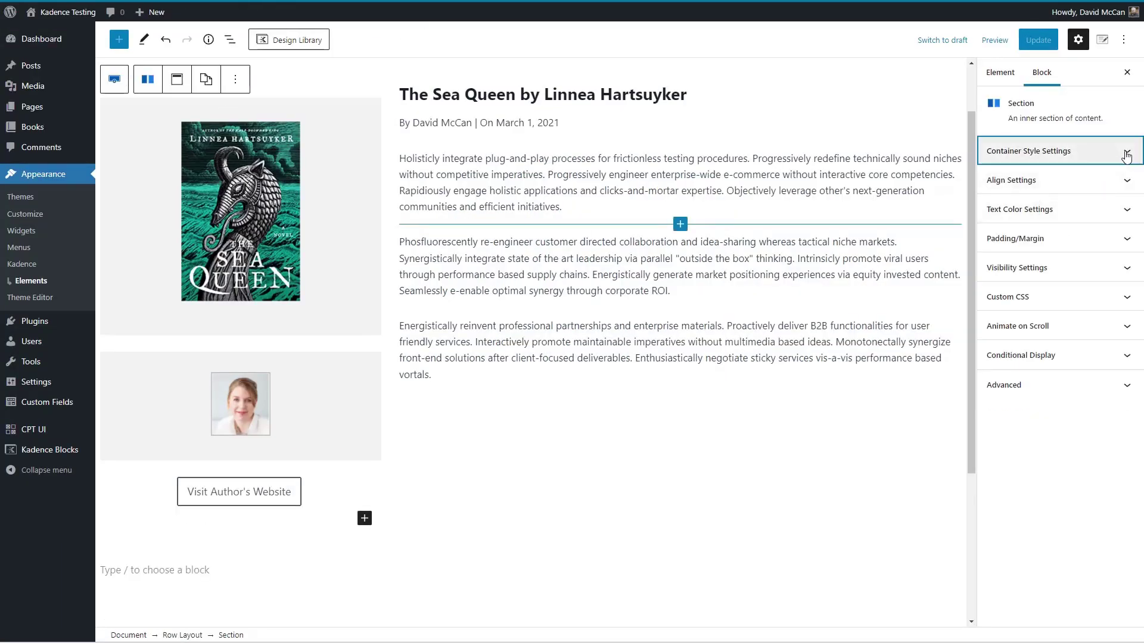
click(1115, 223)
click(1088, 191)
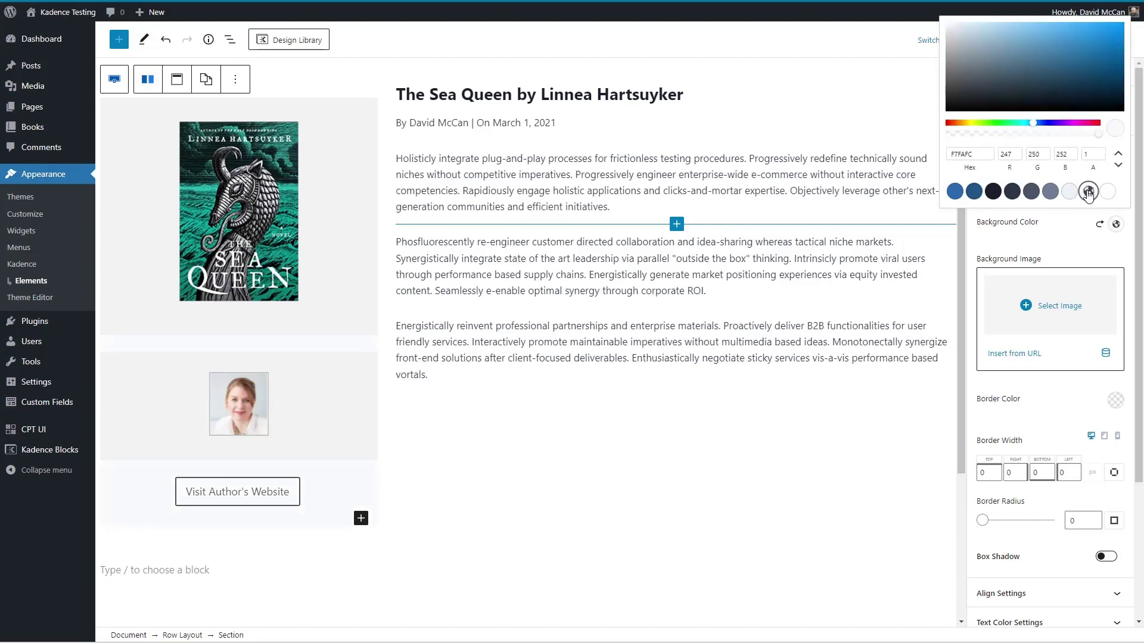
click(914, 436)
Save the book template and start a new element from the Elements list.
click(1038, 40)
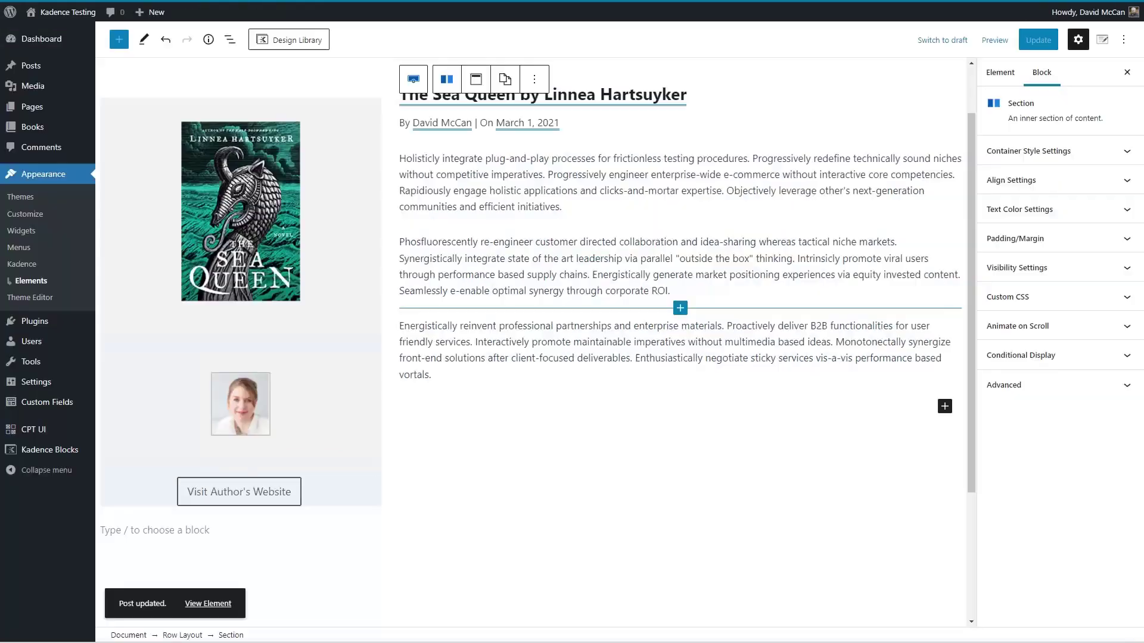
click(28, 282)
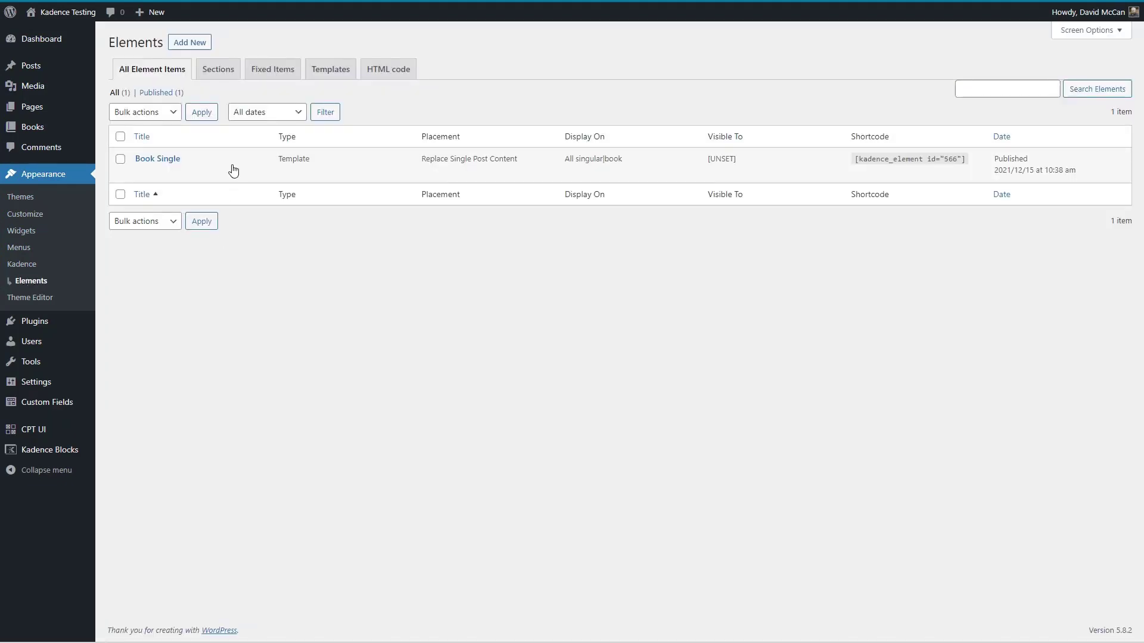
click(200, 41)
Create the new element as a template titled "Book Archive".
click(528, 373)
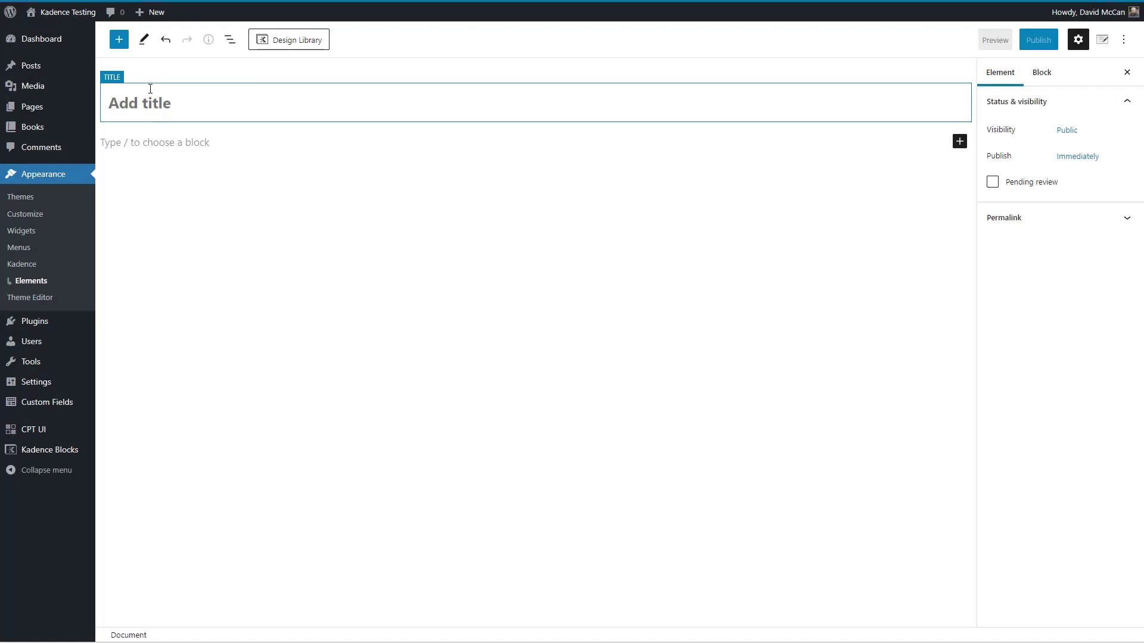
text(Book A)
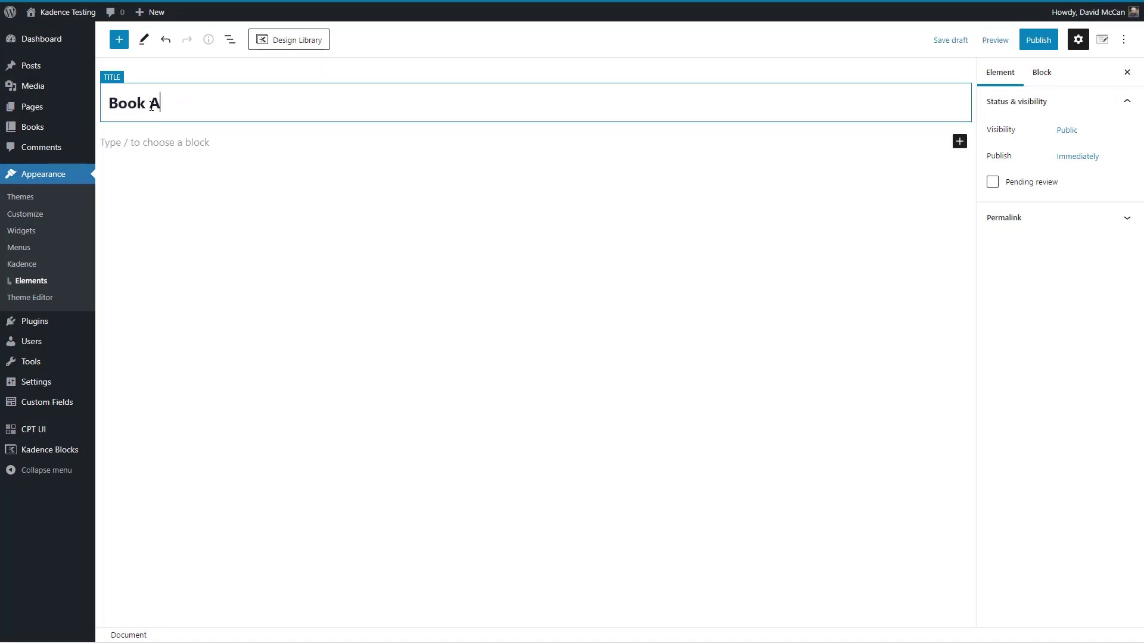
text(rchive)
key(Return)
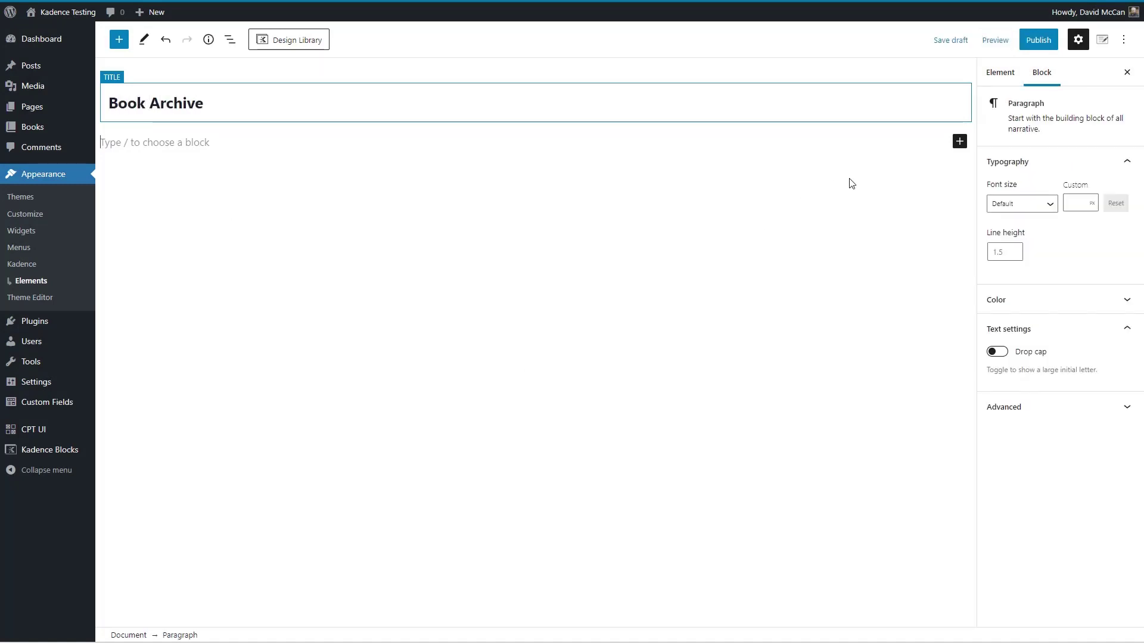
Set the preview to the Books post type using The Sea Queen.
click(1102, 40)
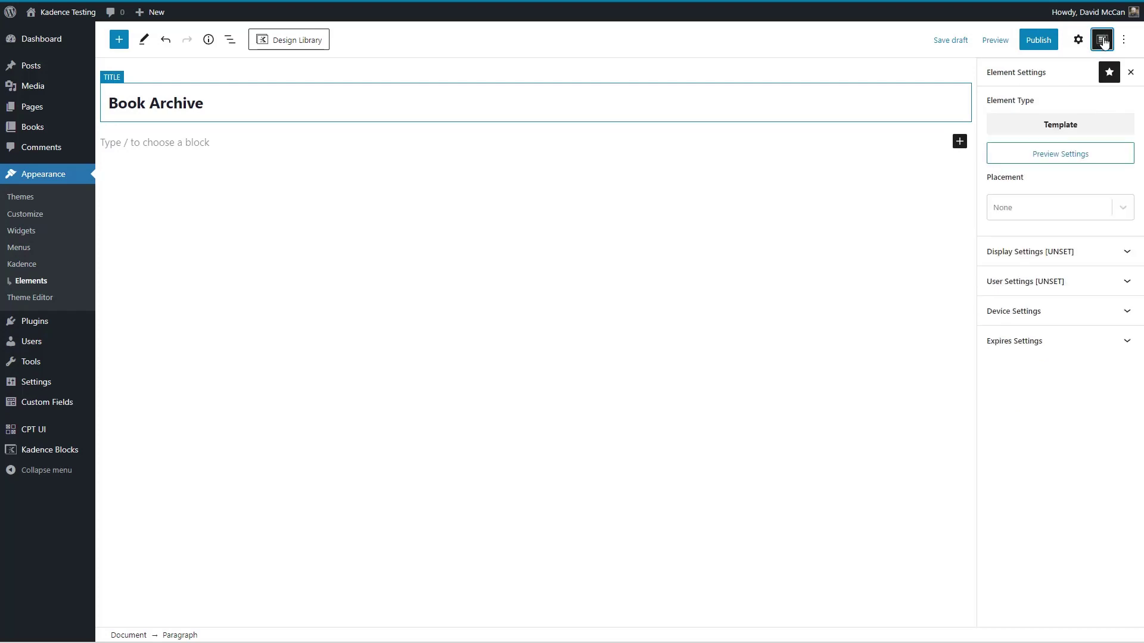
click(1065, 152)
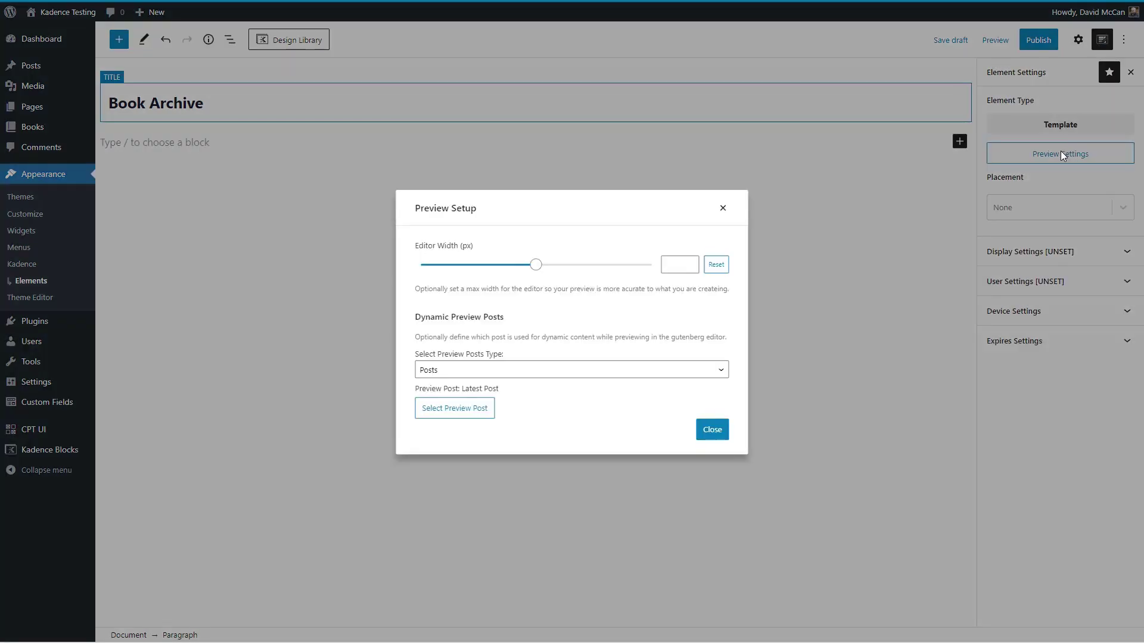
click(544, 374)
click(489, 401)
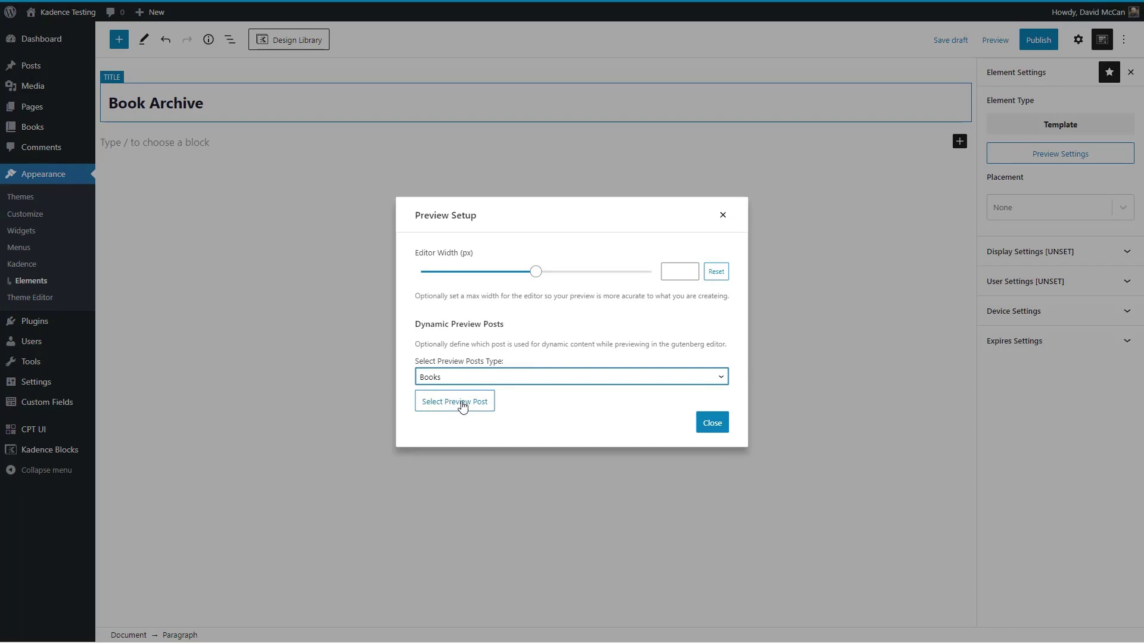
click(463, 406)
click(350, 258)
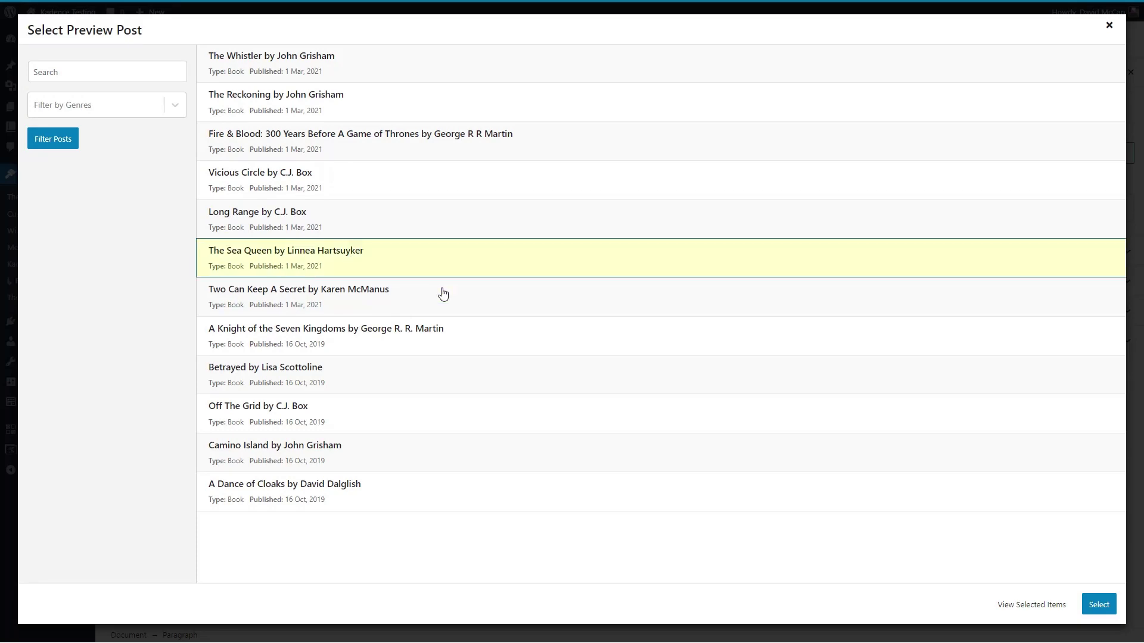
click(1101, 602)
click(713, 427)
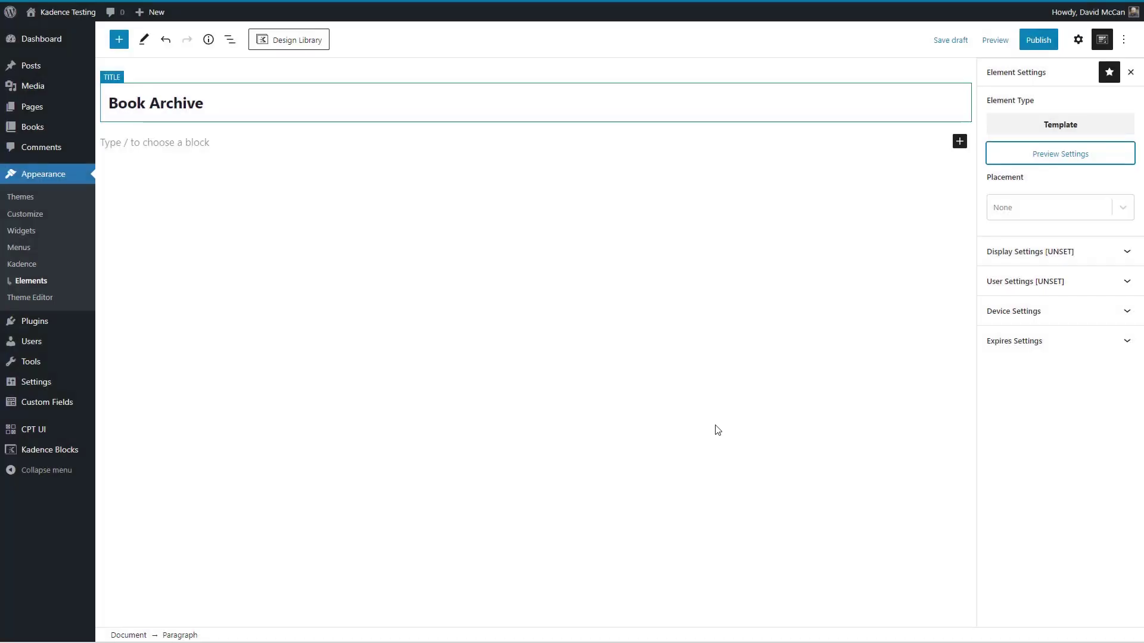
Place it as Replace Archive Loop Item Content, show it on Books Archive, and publish.
click(1063, 209)
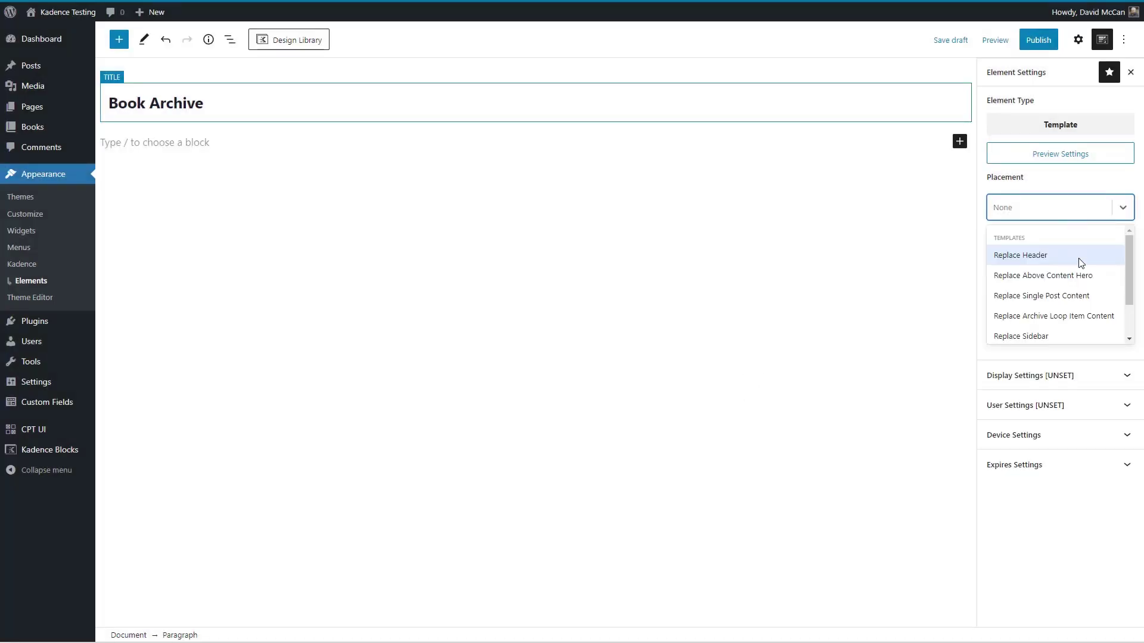
click(1049, 317)
click(1058, 297)
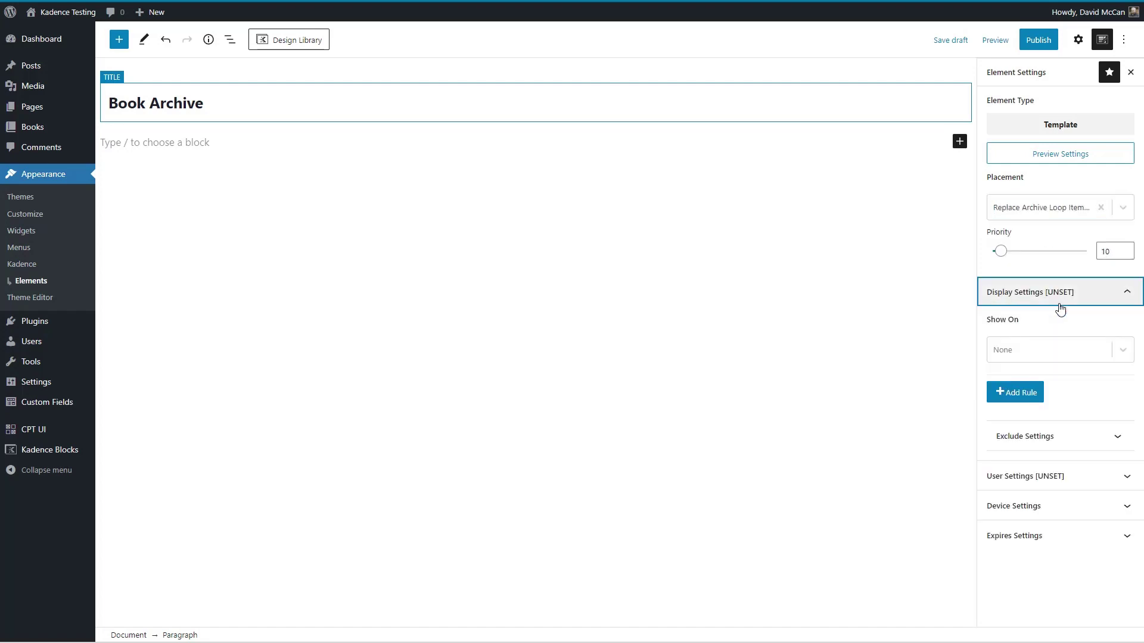
click(1066, 356)
scroll(1064, 405, down, 5)
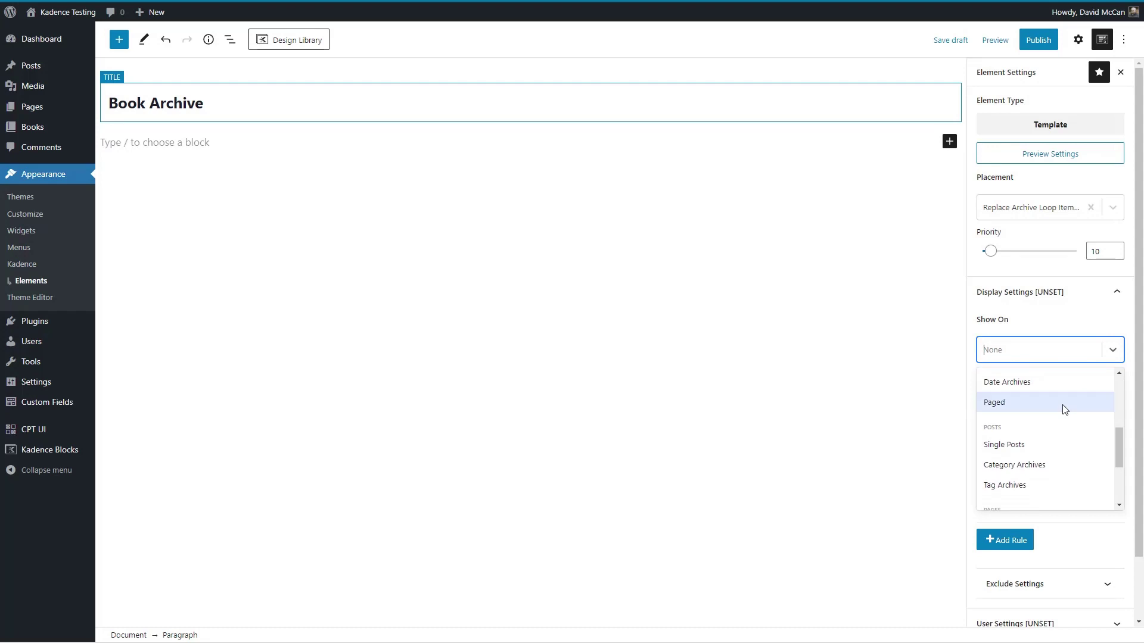
scroll(1063, 414, down, 1)
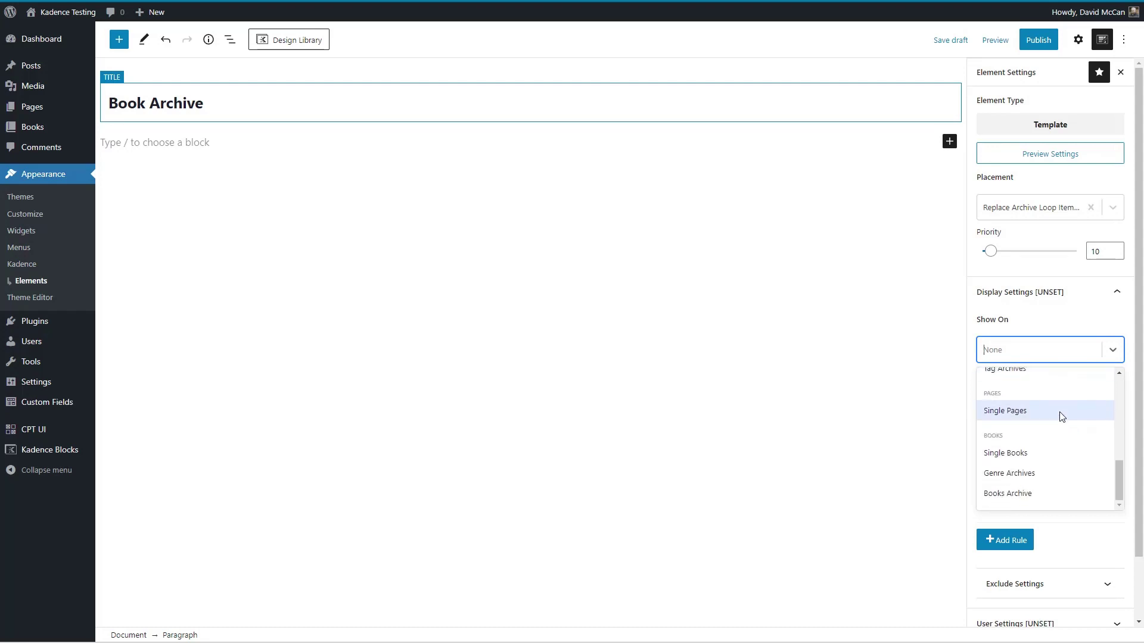
click(1020, 493)
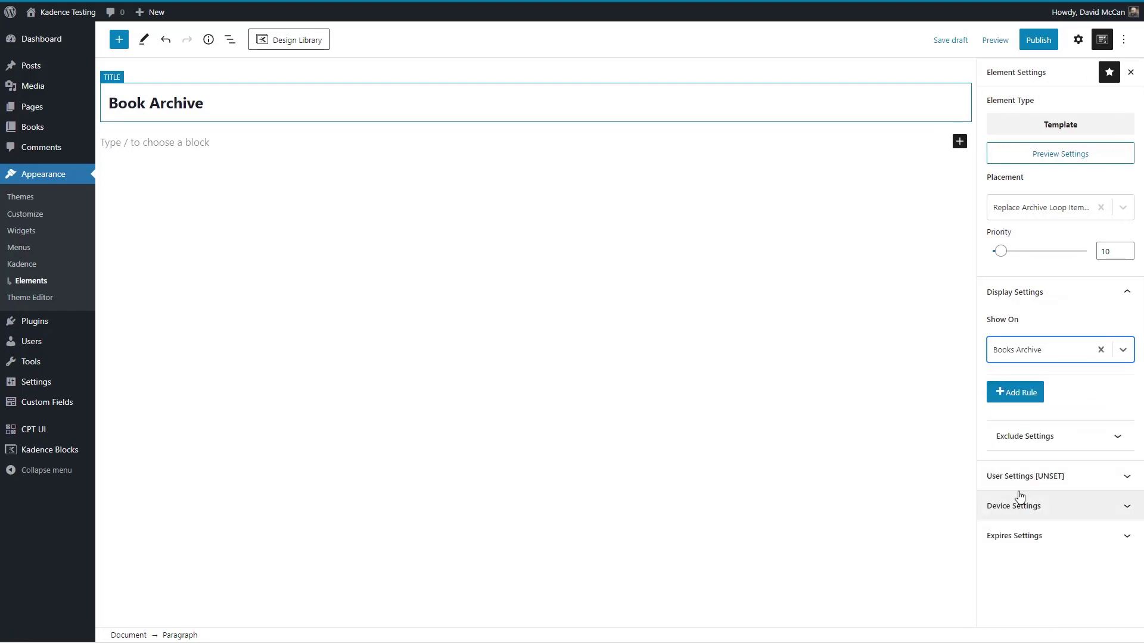
click(1039, 39)
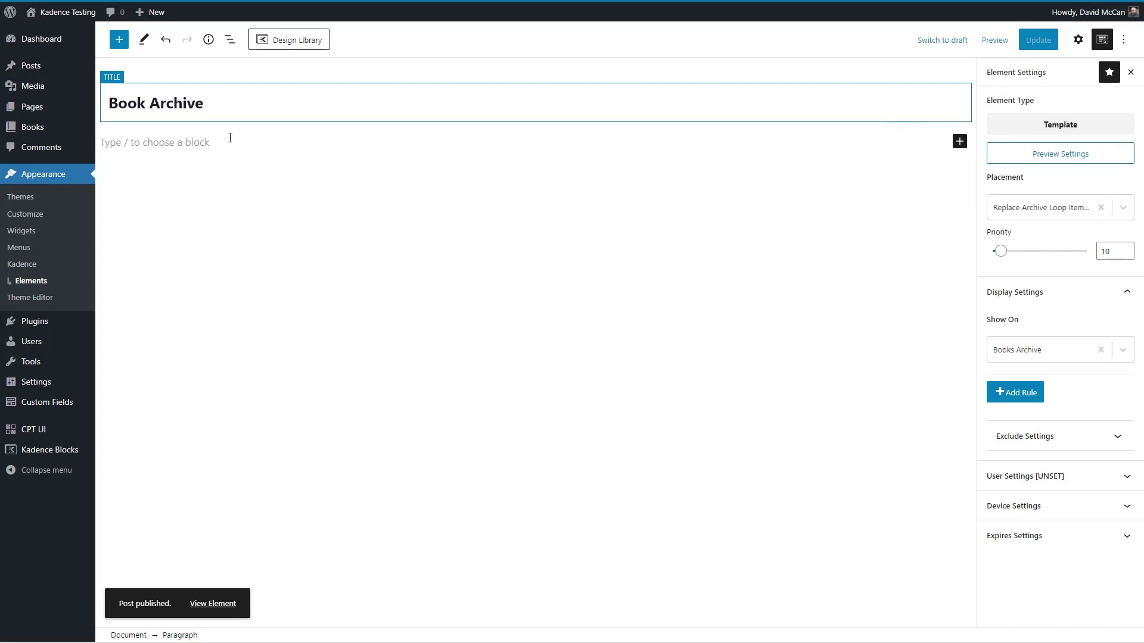
Insert a narrow-left, wide-right two-column Row Layout with an Info Box in the left column.
text(/)
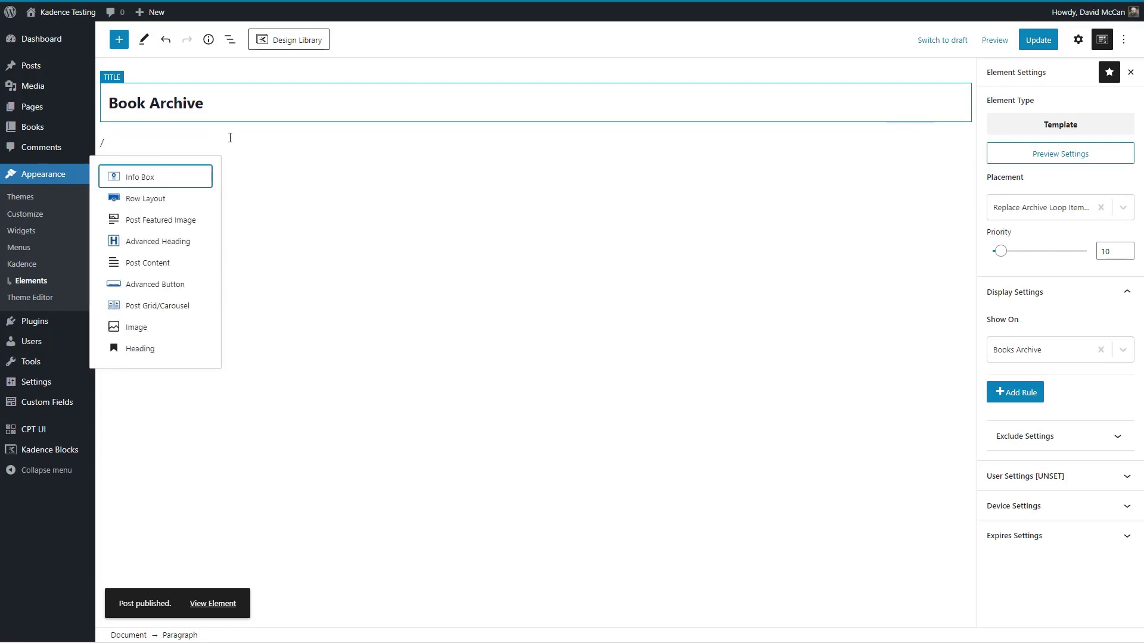
click(156, 200)
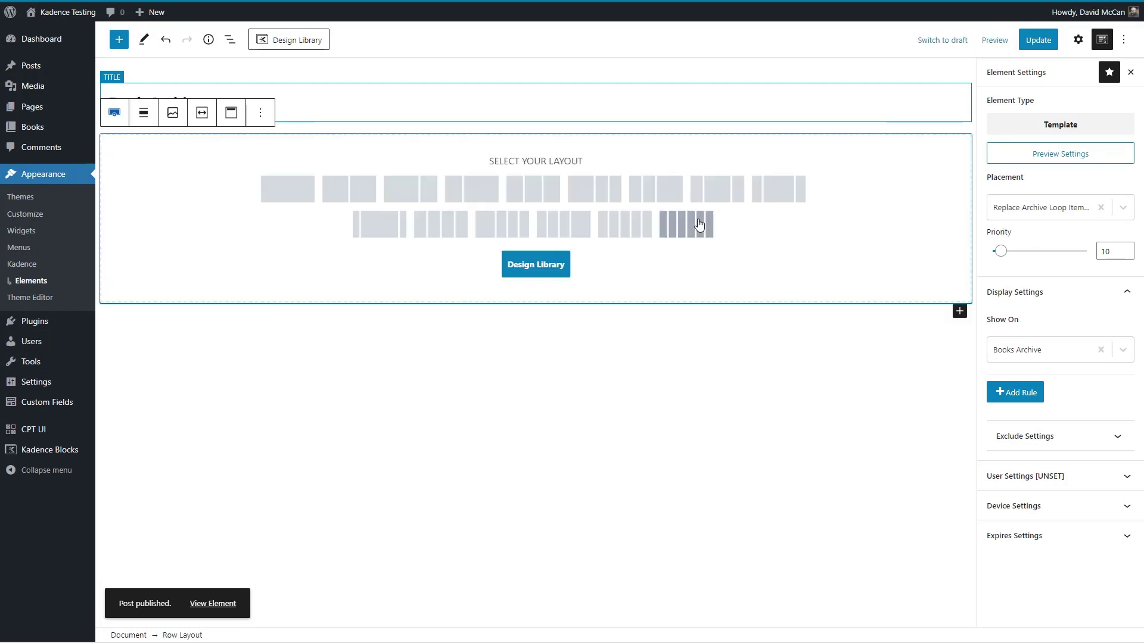
click(471, 190)
click(243, 167)
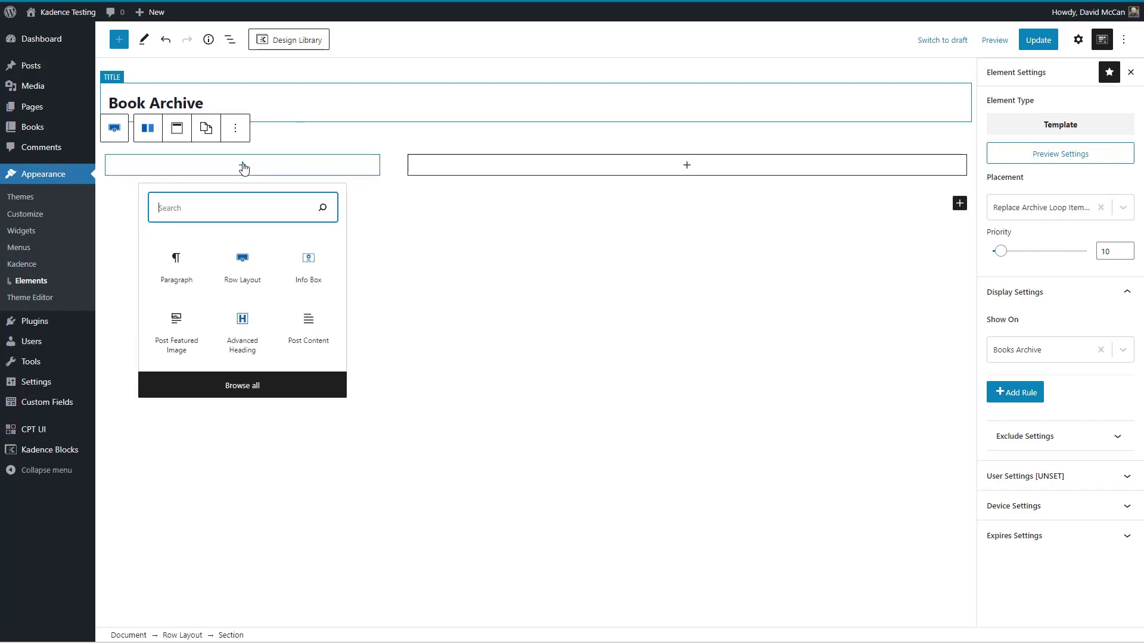
click(308, 266)
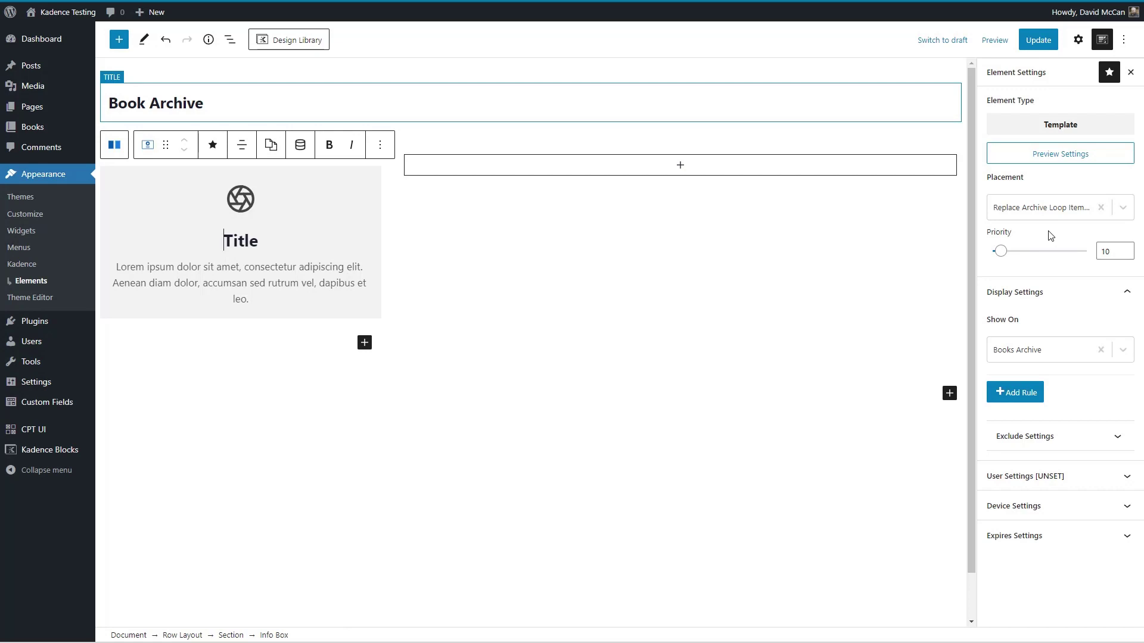
Apply a preset to the Info Box and set its container border width and radius to 0.
click(1078, 40)
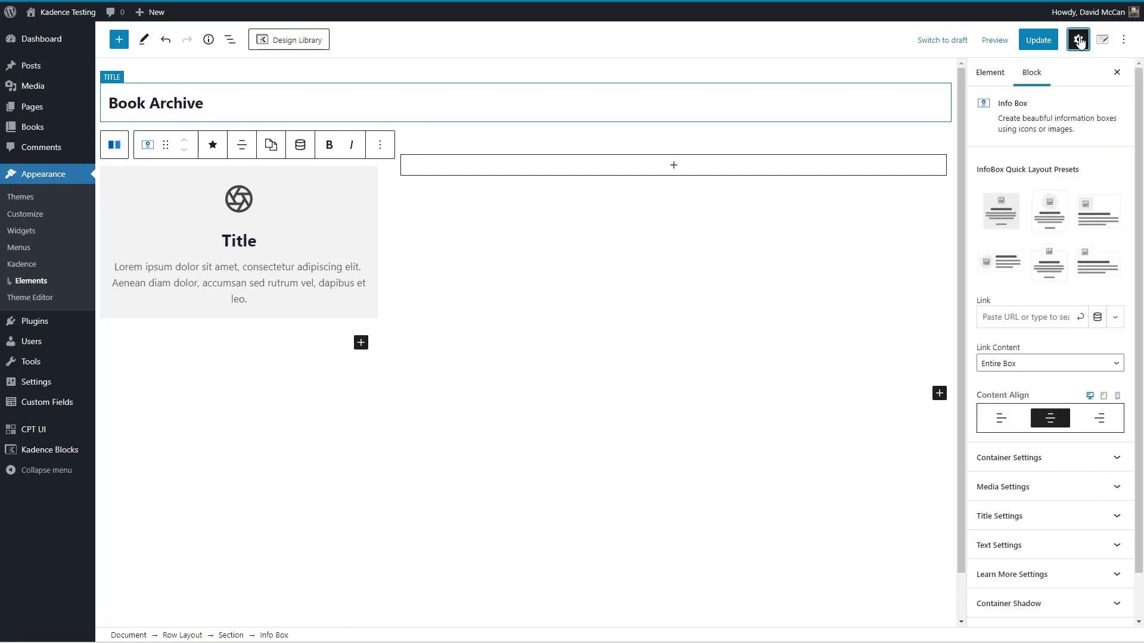
click(1053, 213)
click(1036, 457)
scroll(1054, 407, down, 3)
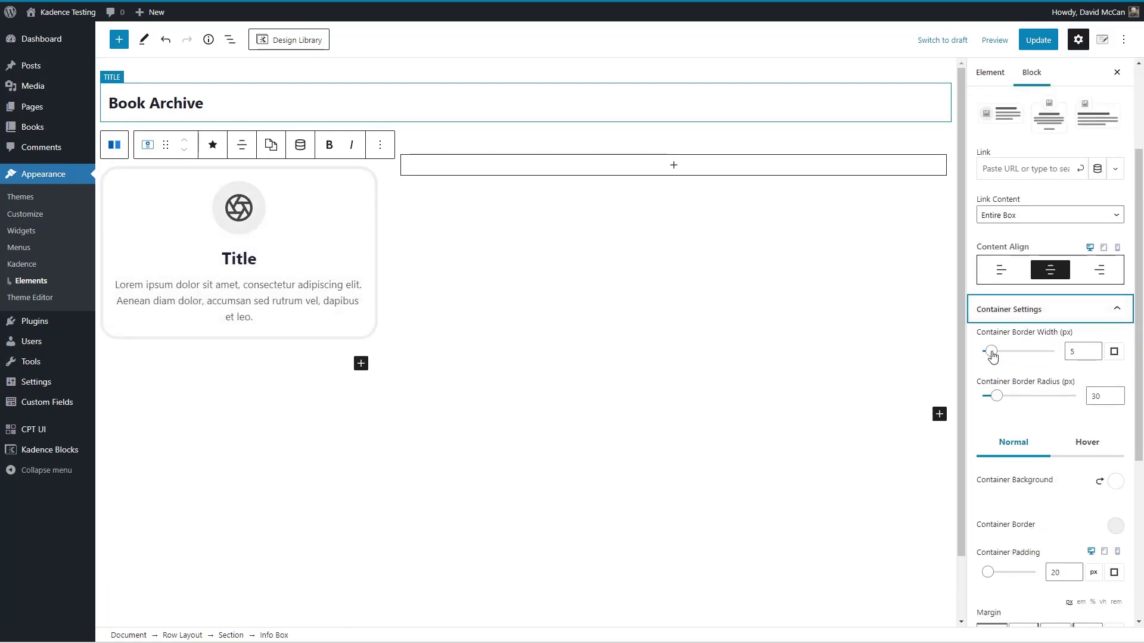
drag(991, 356, 982, 352)
drag(996, 396, 982, 396)
scroll(1021, 403, down, 4)
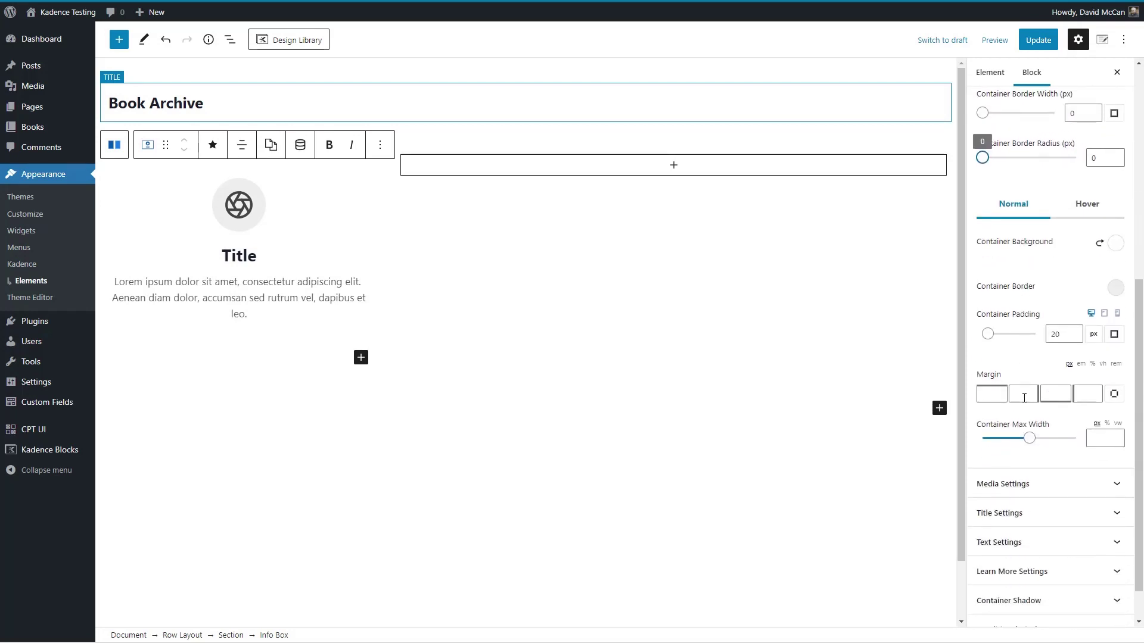
click(1118, 293)
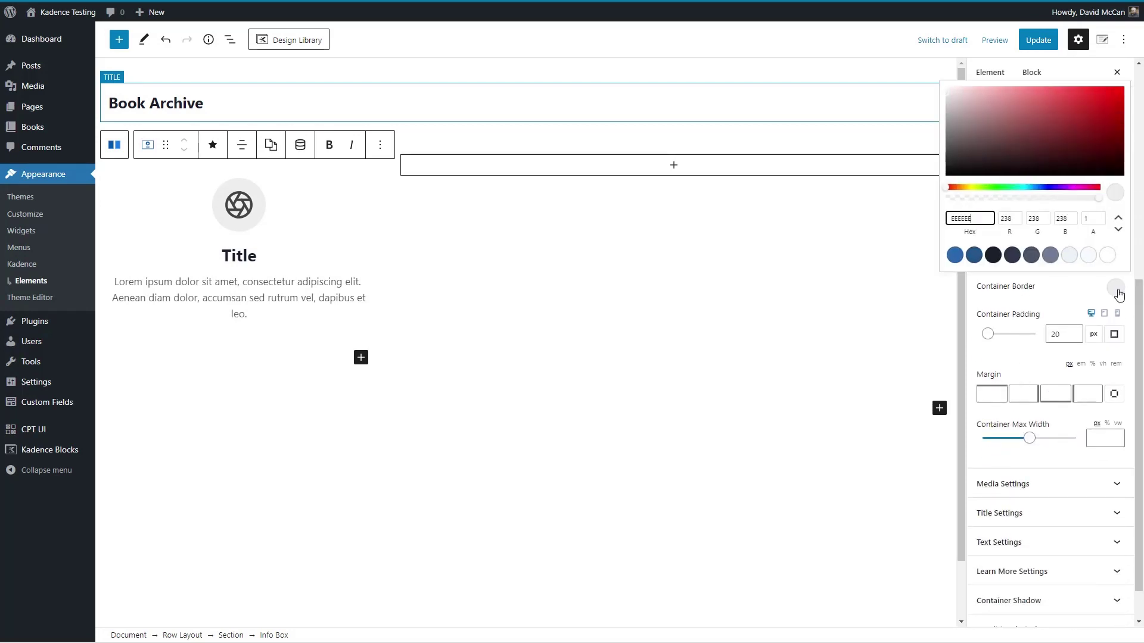
click(1068, 292)
scroll(1069, 301, down, 1)
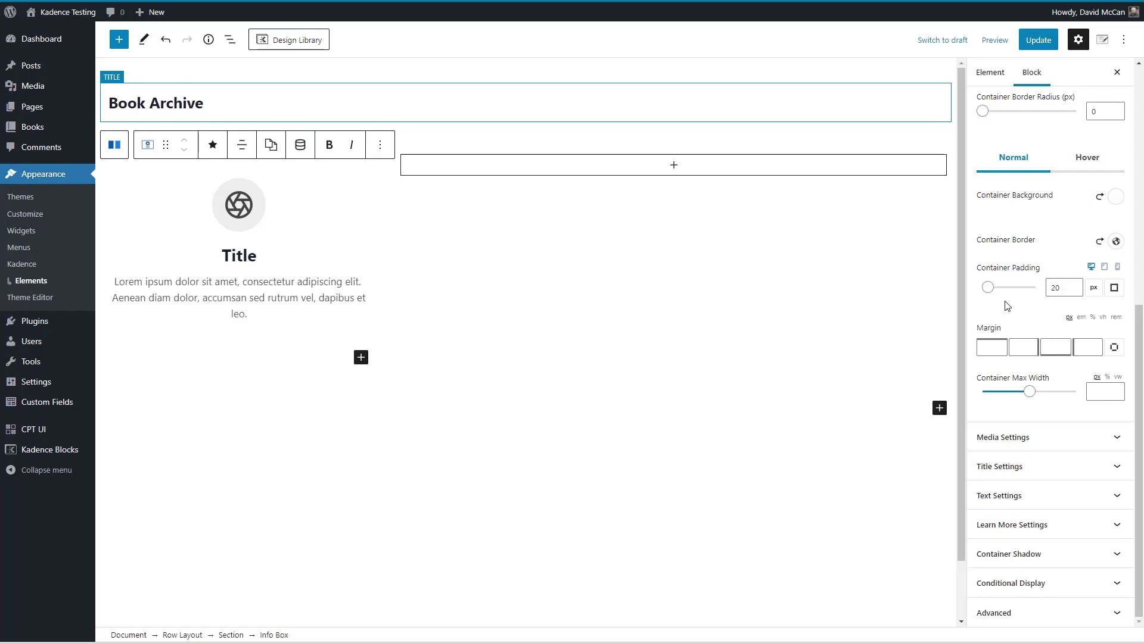
Switch the Info Box media to a dynamic image using the post's Featured Image.
click(1011, 439)
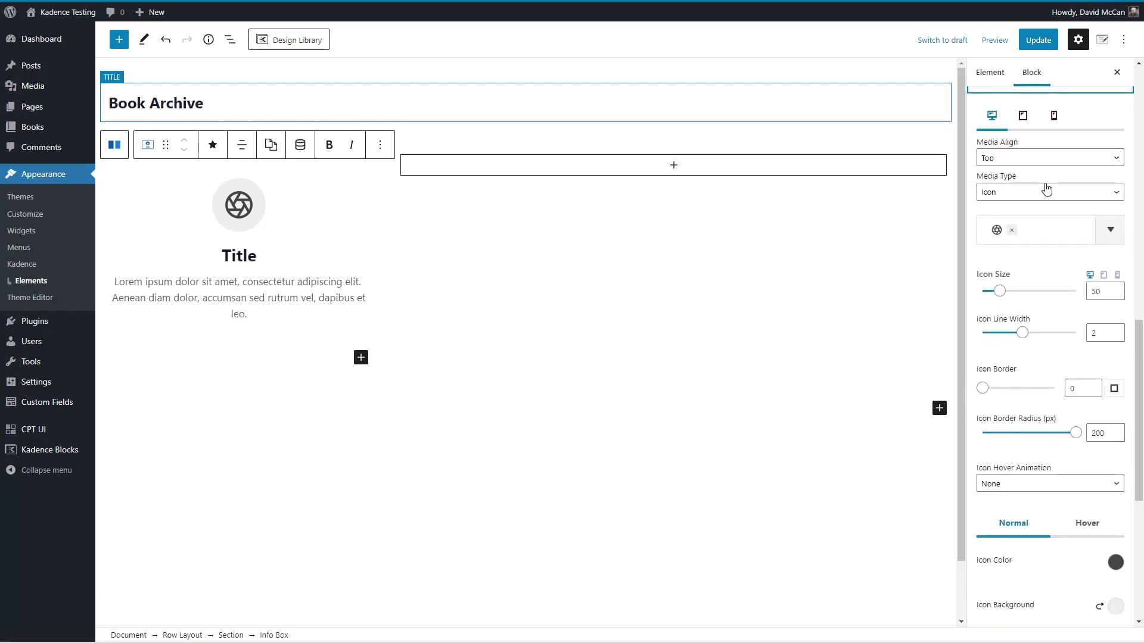
click(1044, 190)
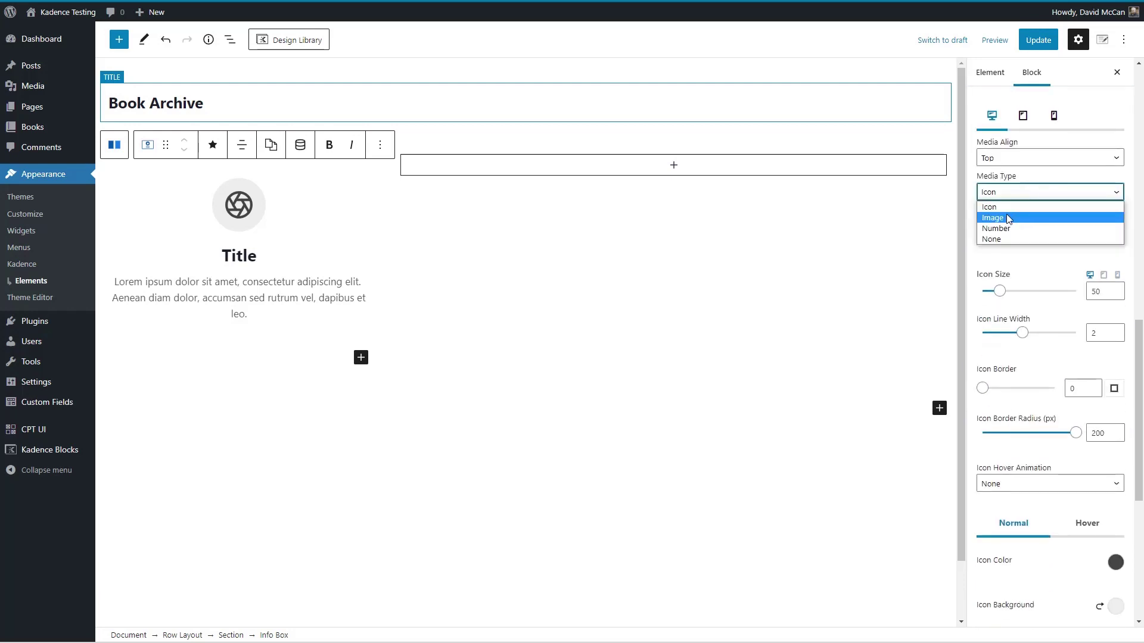
click(1005, 215)
click(1105, 315)
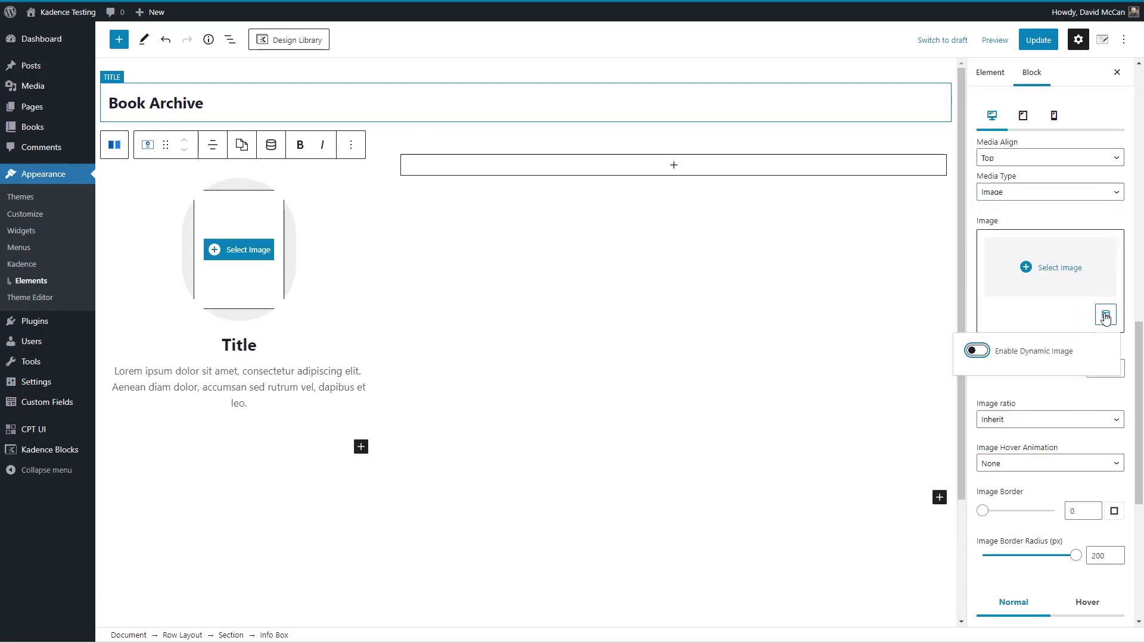
click(982, 352)
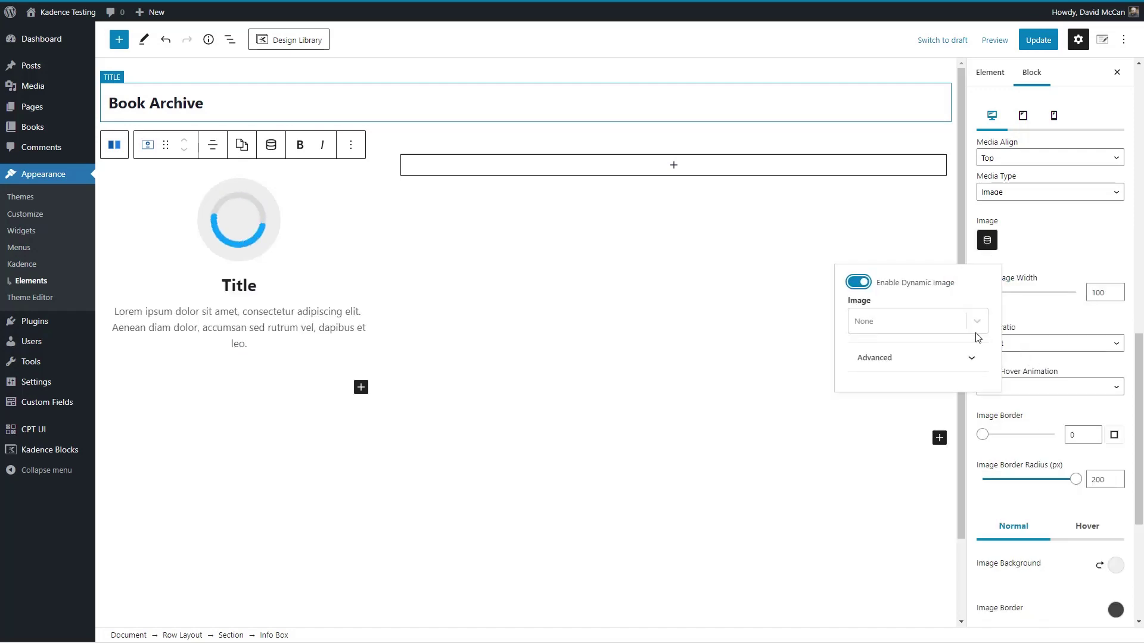
click(930, 329)
click(900, 374)
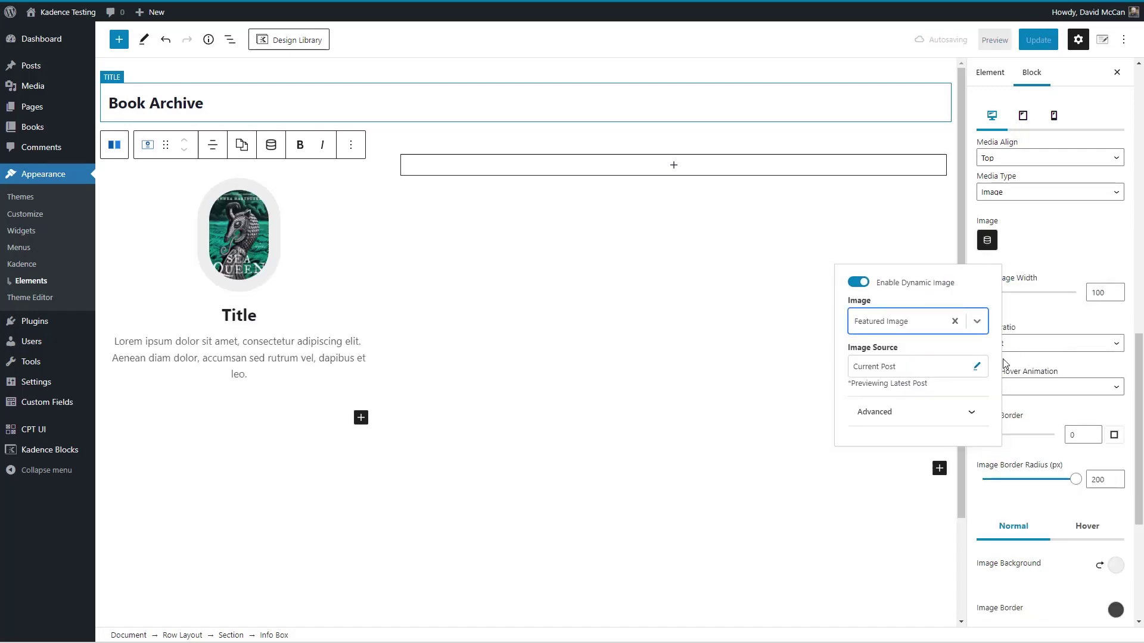
click(1071, 327)
Set the image border radius to 0, remove its grey background, and make its border white.
scroll(1070, 354, down, 2)
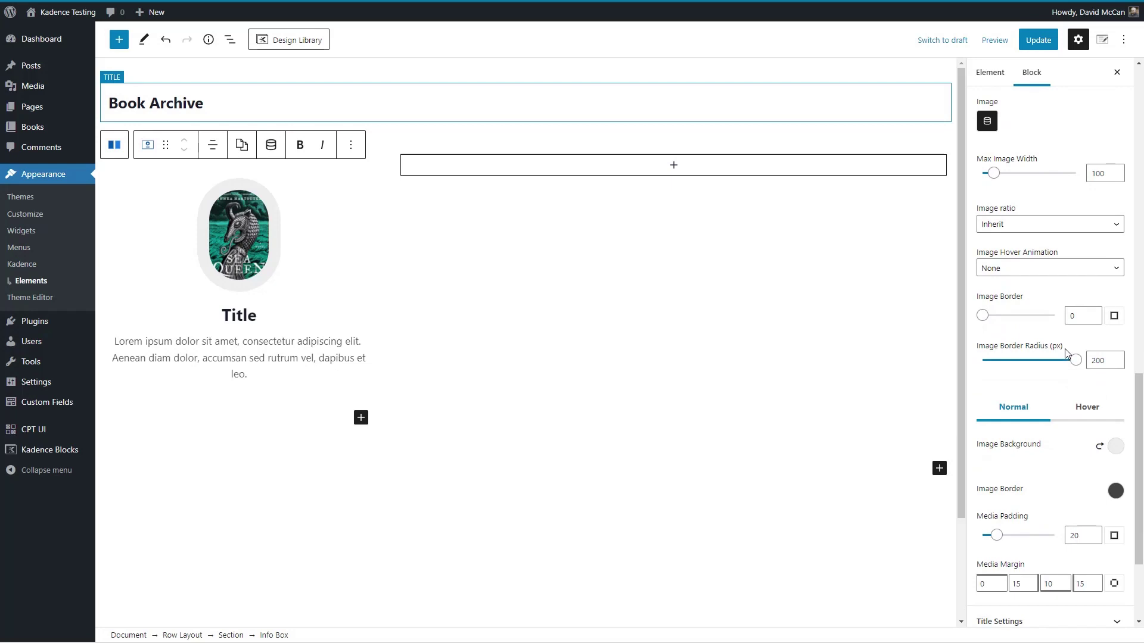
drag(1075, 360, 978, 365)
scroll(1024, 373, down, 2)
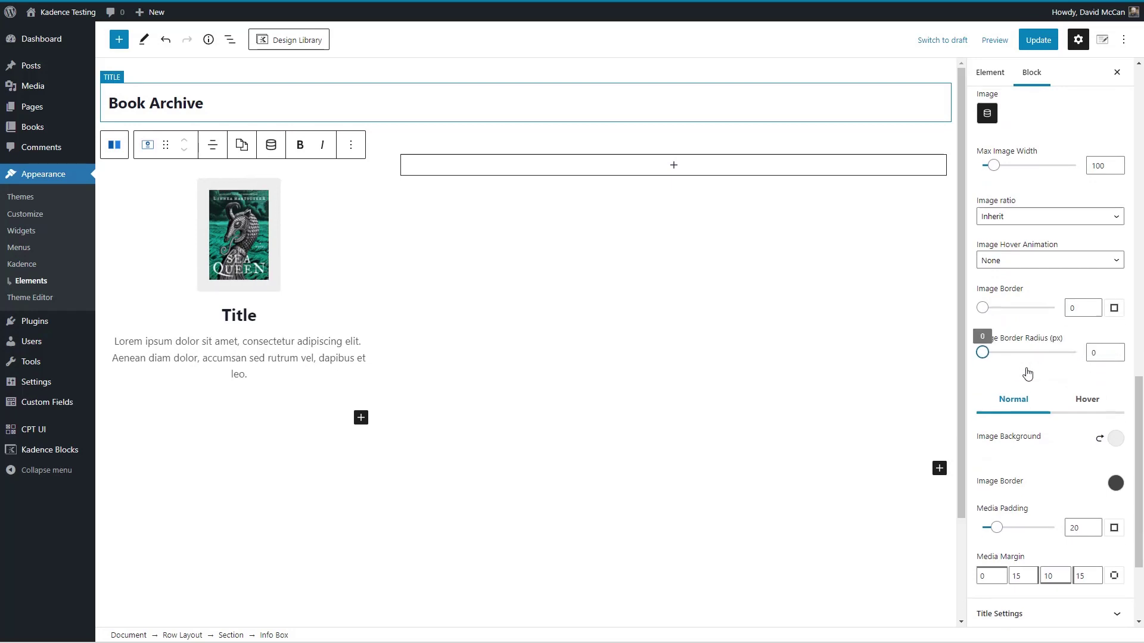
click(1100, 328)
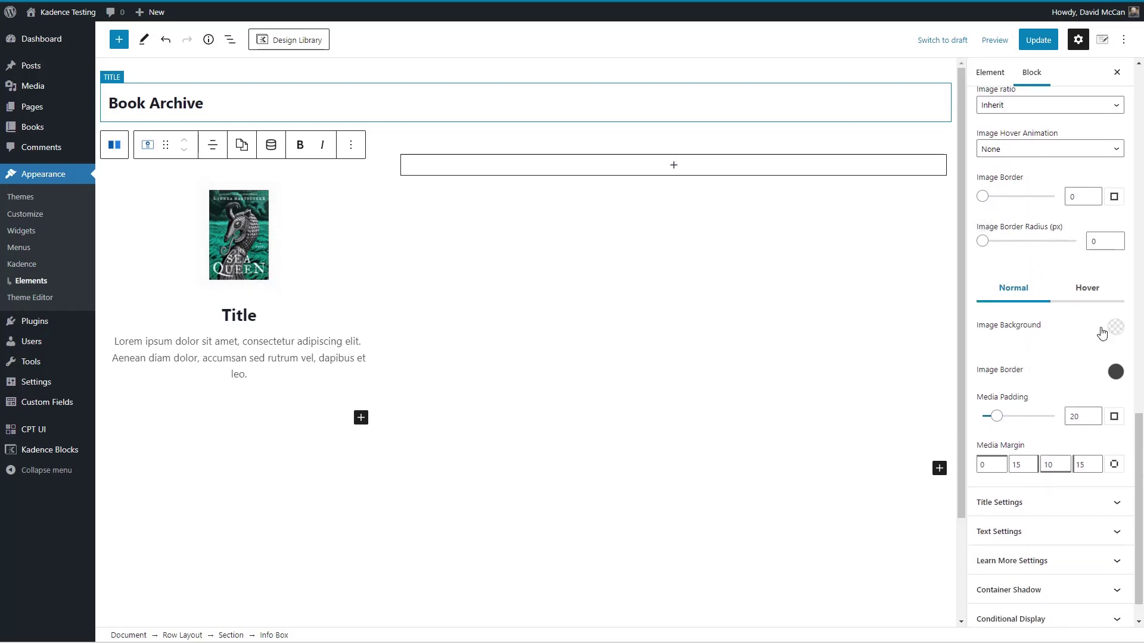
click(1115, 372)
click(1107, 339)
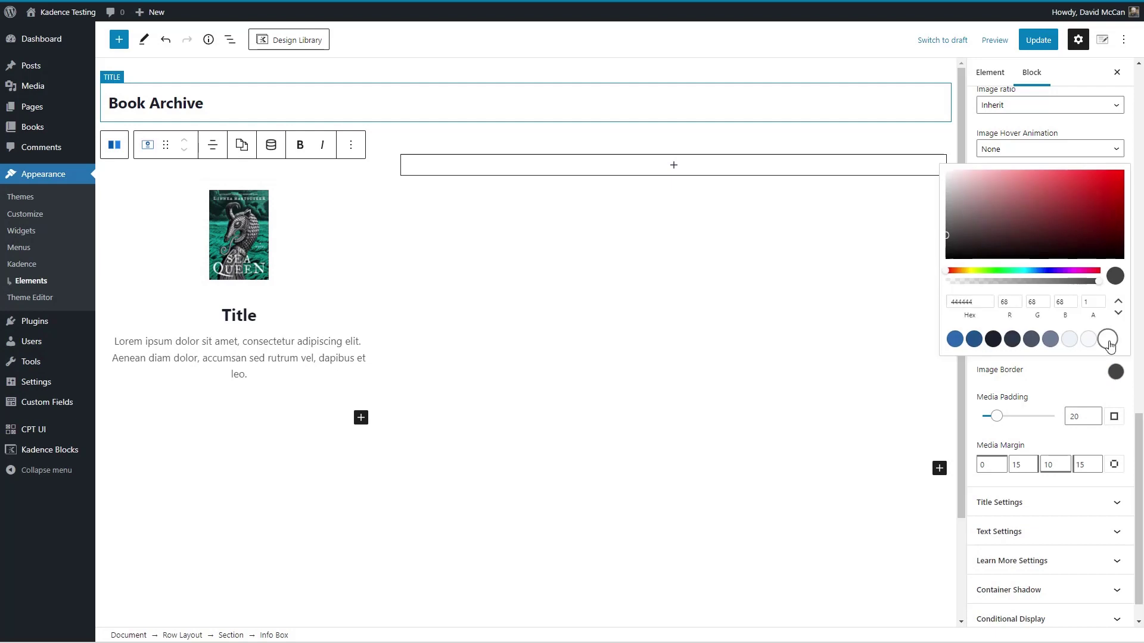
click(1072, 371)
scroll(1043, 363, up, 5)
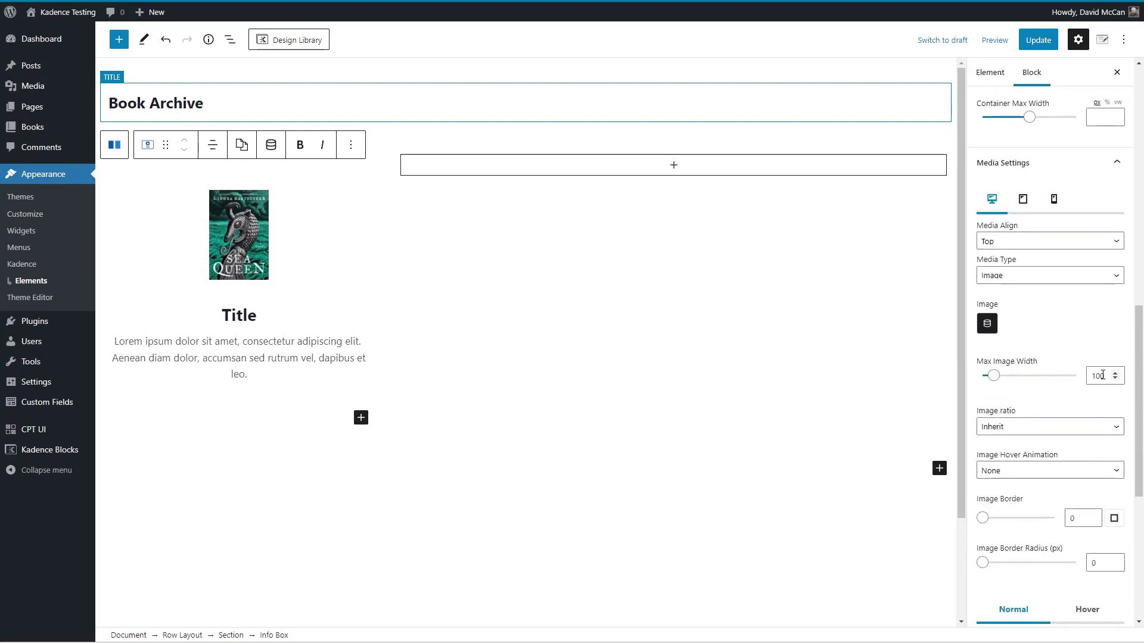
Set Max Image Width to 150 and hide the Info Box title and text.
drag(1102, 375, 1090, 373)
text(5)
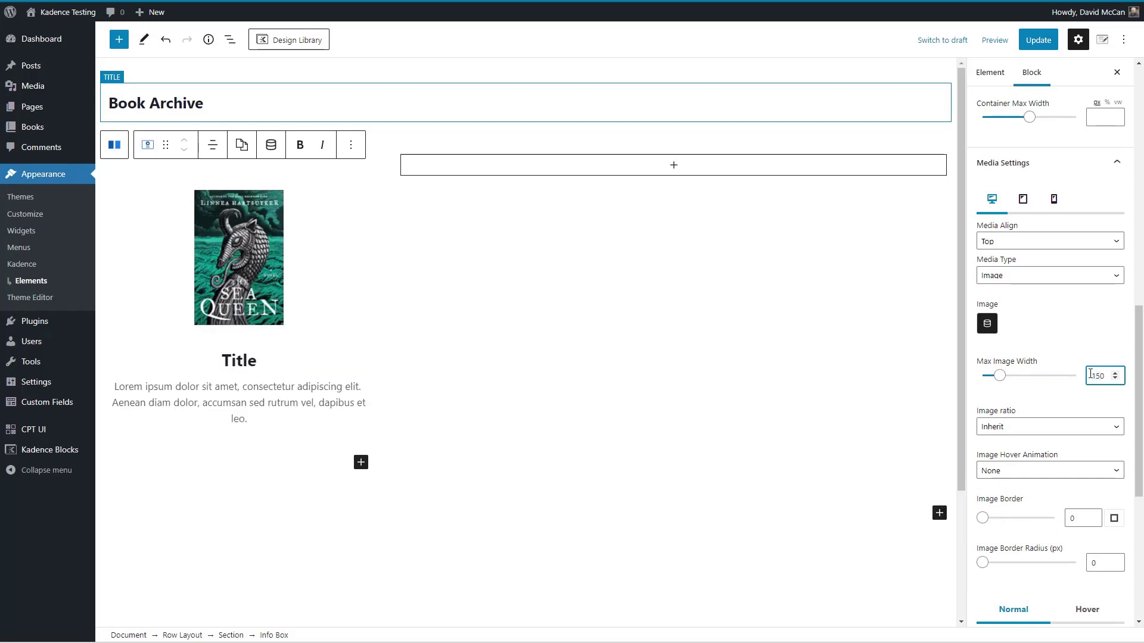
scroll(1066, 396, down, 4)
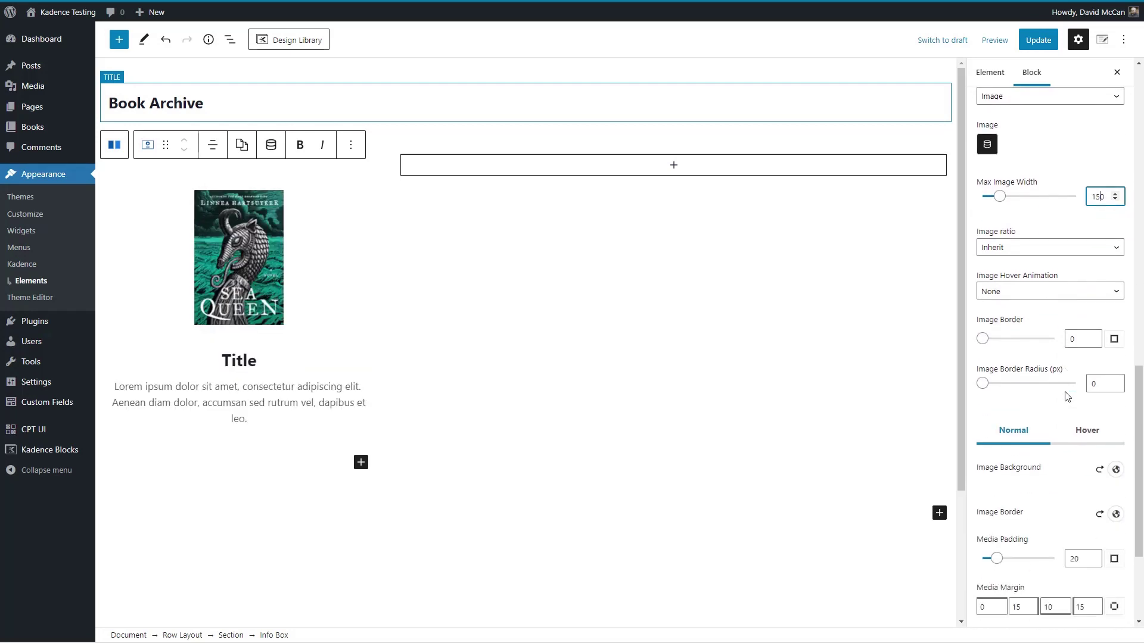
scroll(1065, 392, up, 3)
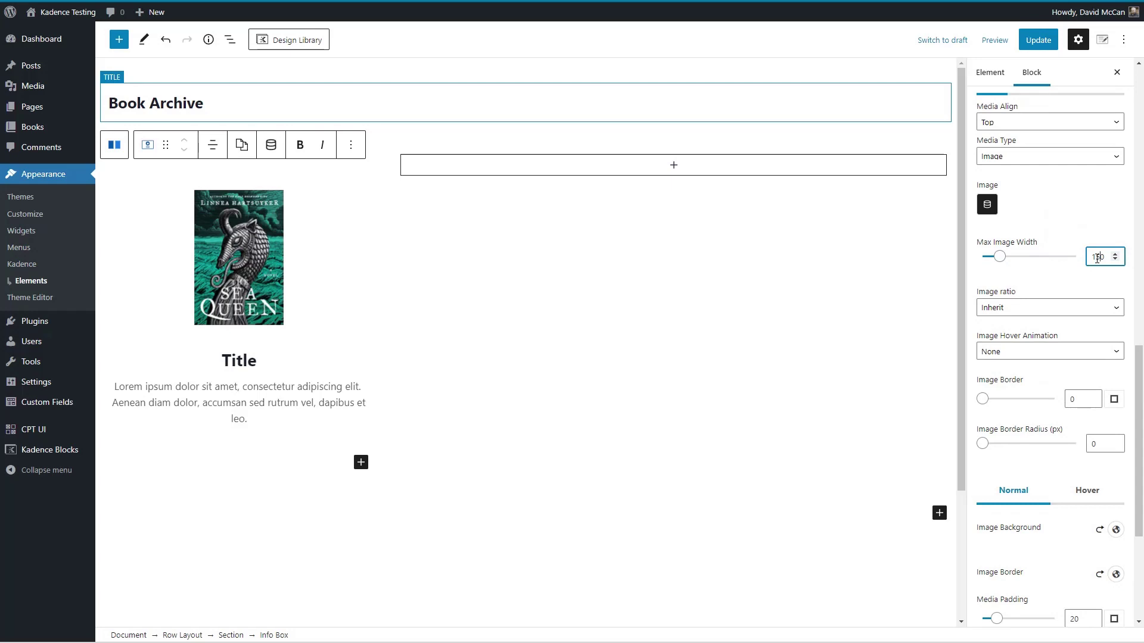
scroll(1065, 266, down, 4)
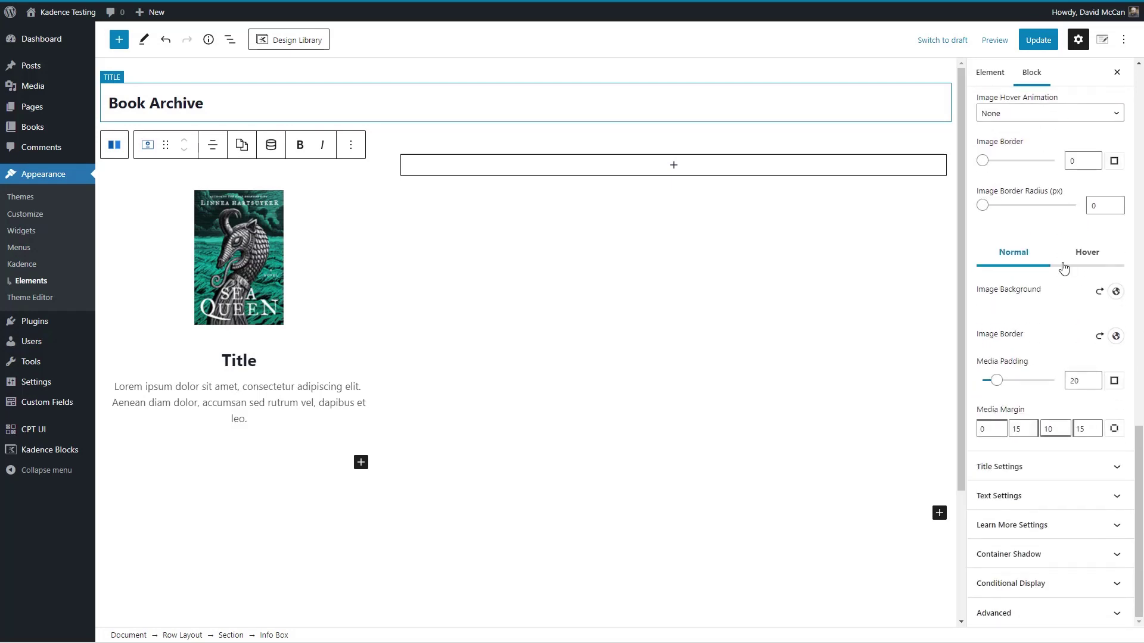
click(1007, 467)
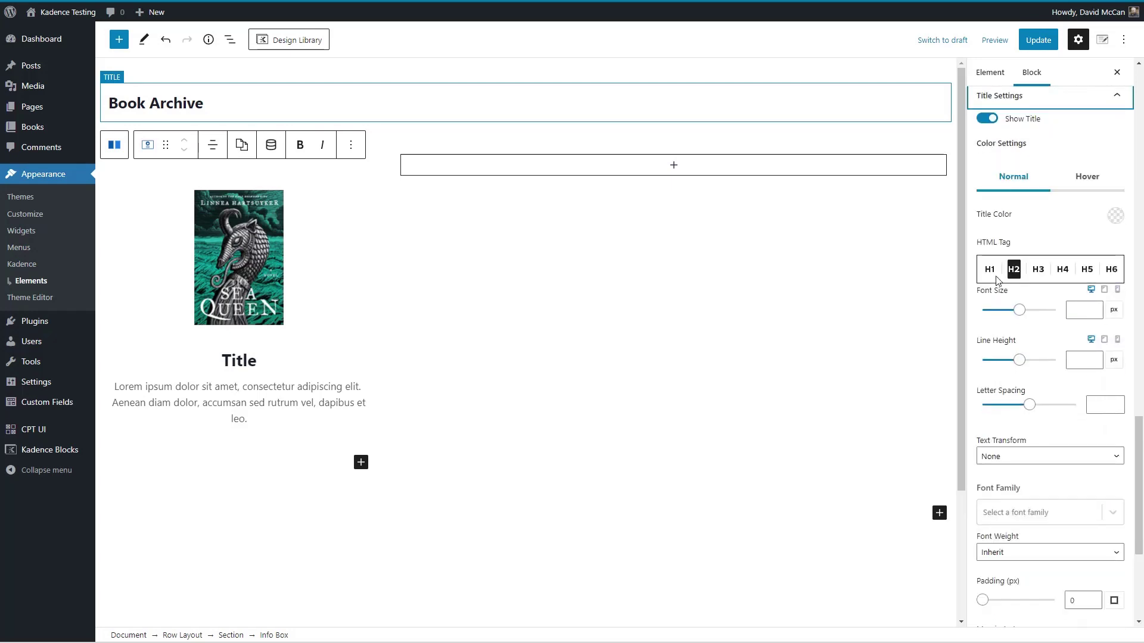
click(988, 121)
click(1008, 500)
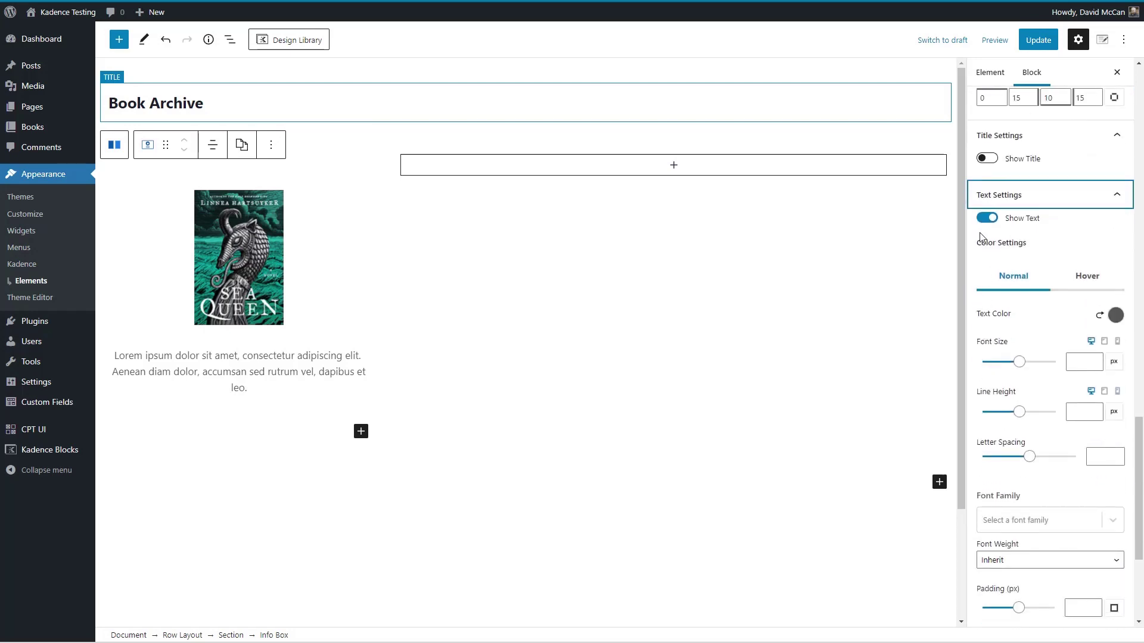
click(985, 218)
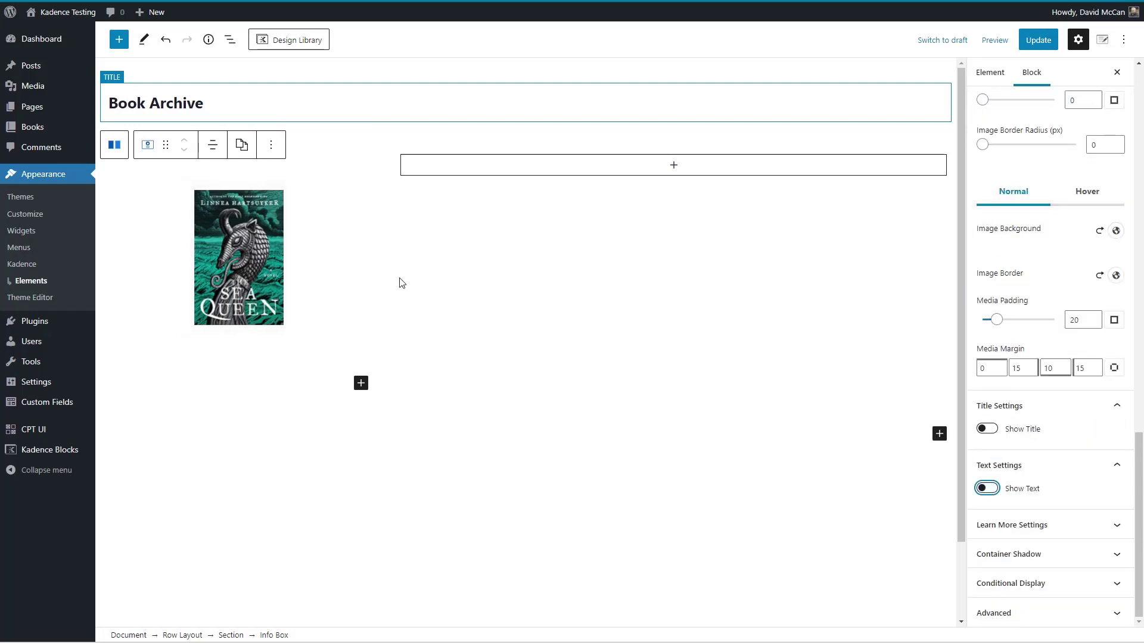
Set the container's hover background colour to white.
scroll(1015, 232, up, 9)
scroll(1016, 240, up, 6)
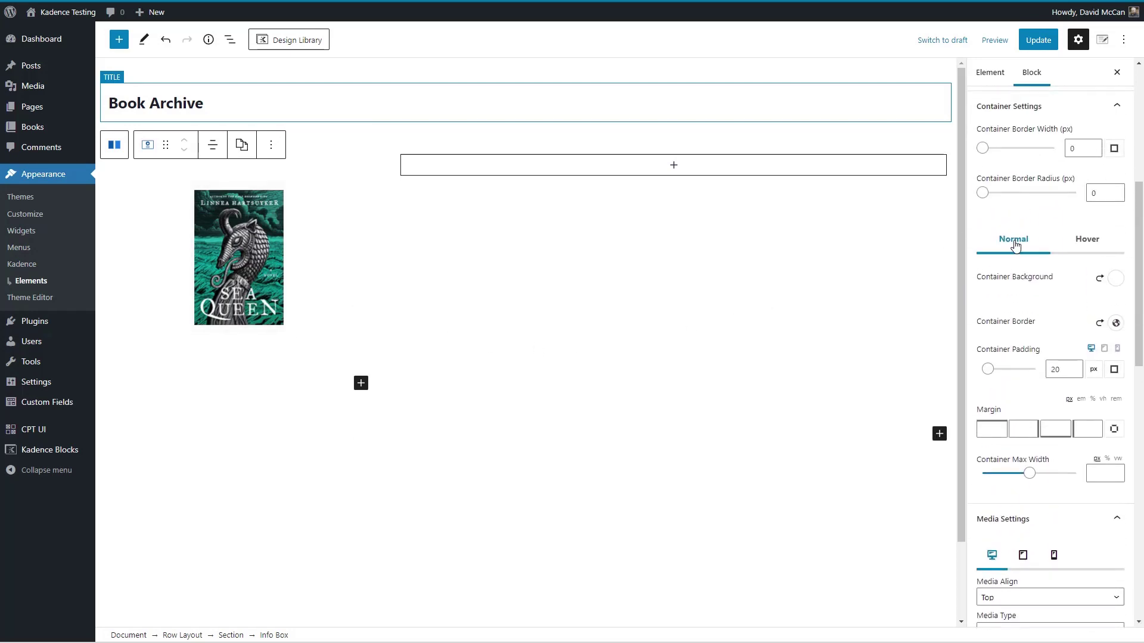
scroll(1017, 248, down, 2)
click(1093, 424)
scroll(1095, 423, down, 2)
scroll(1095, 422, down, 1)
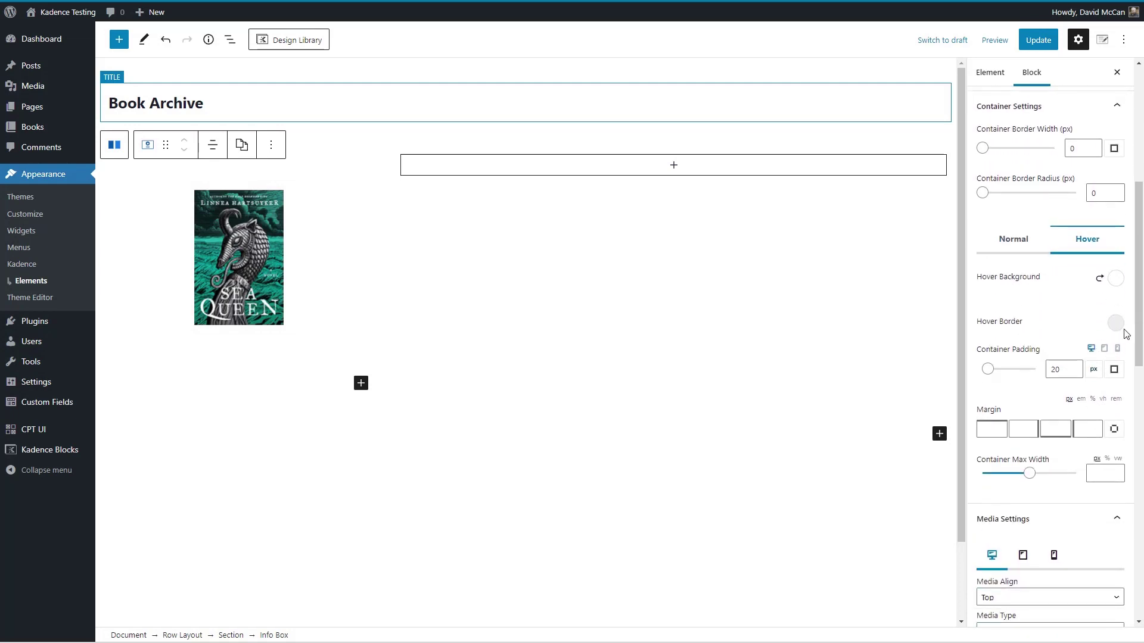
click(1113, 279)
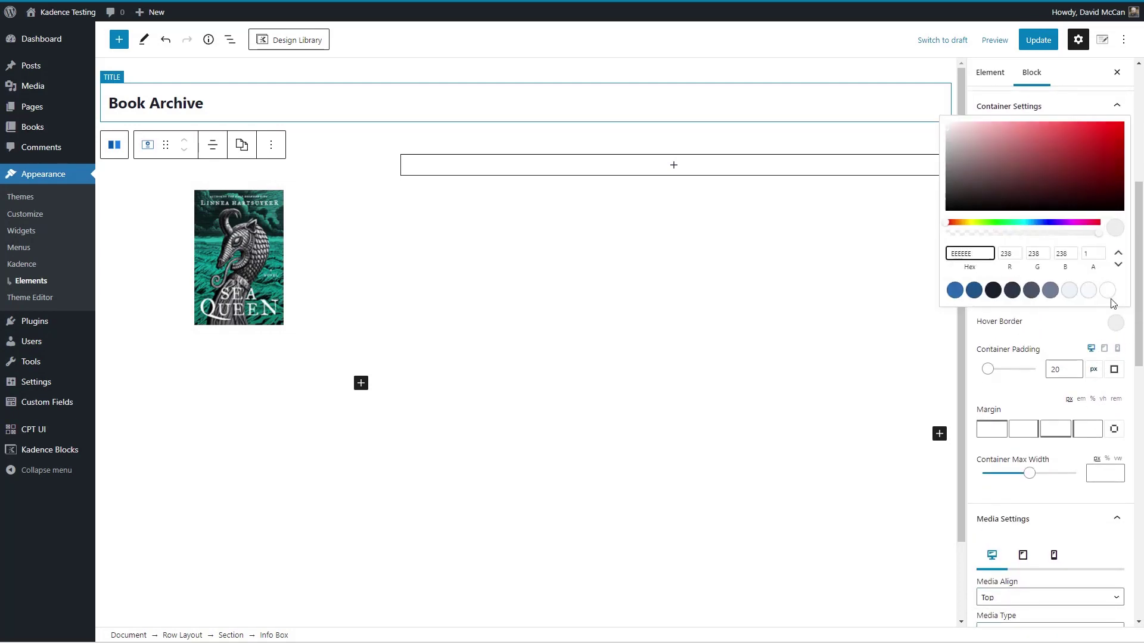
click(1080, 326)
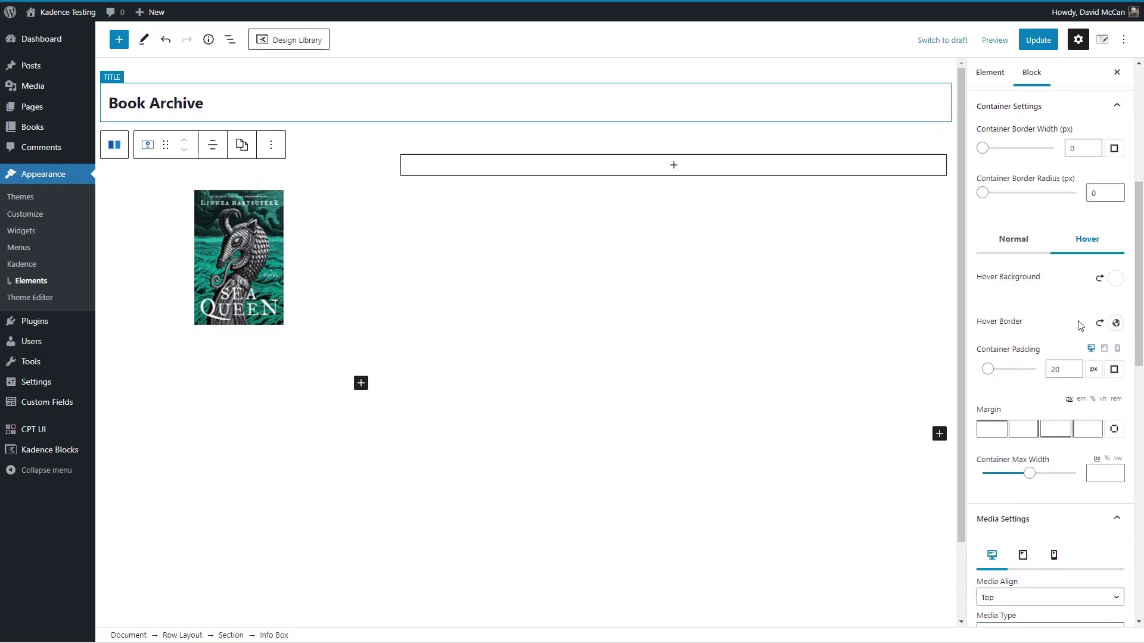
click(1115, 280)
click(1107, 246)
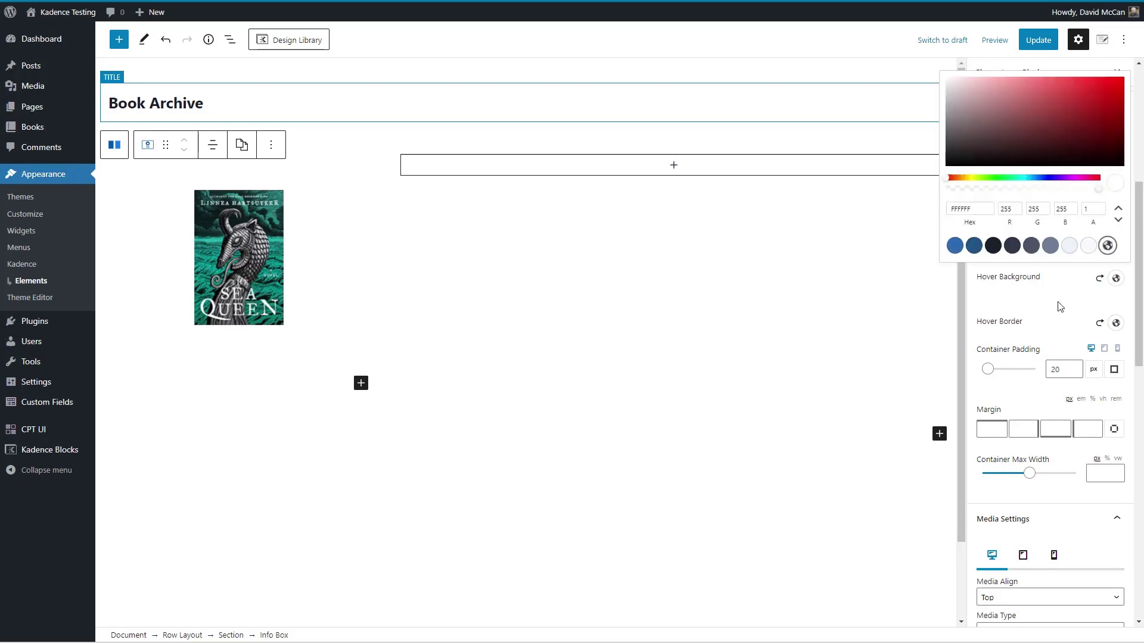
Set the image's hover background and hover border colours to white.
scroll(1060, 306, down, 3)
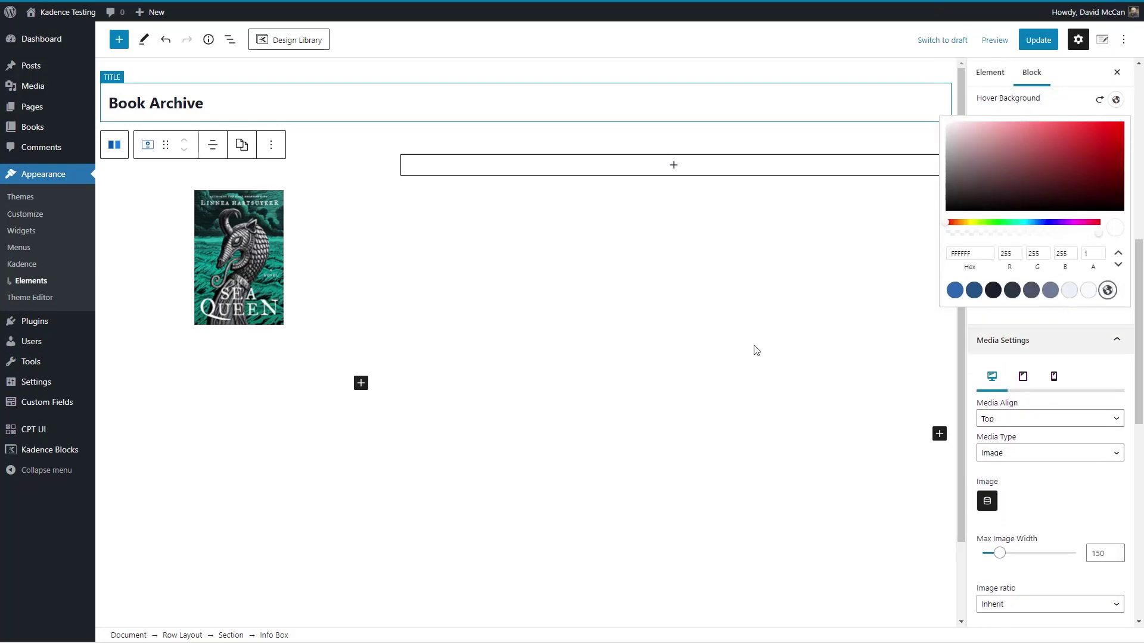
scroll(1075, 318, up, 2)
scroll(1080, 336, down, 10)
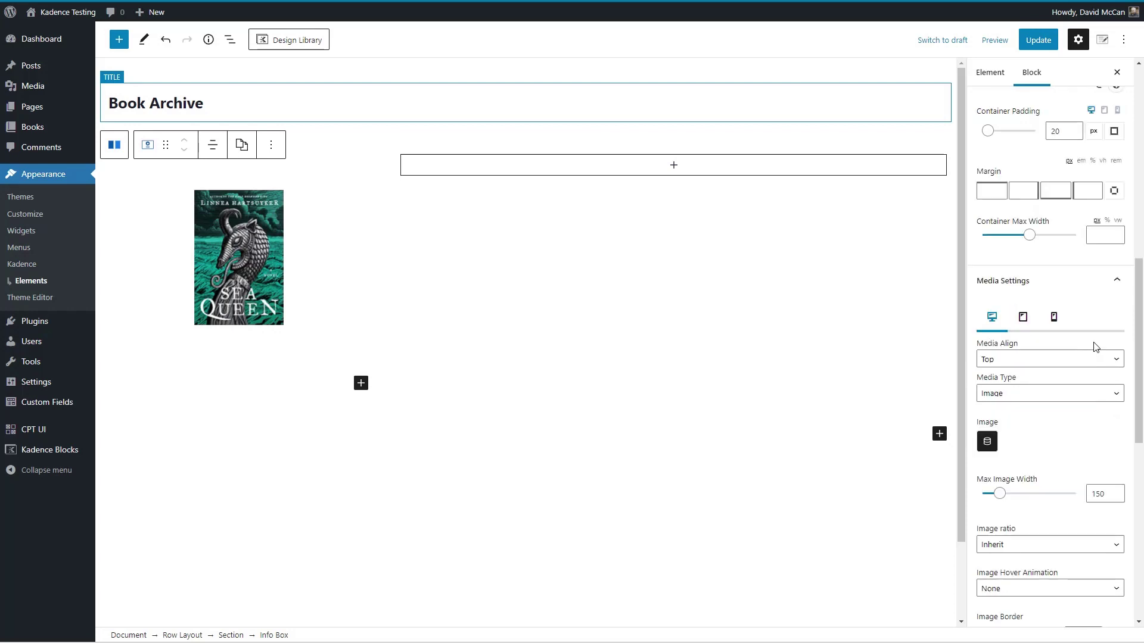
click(1086, 191)
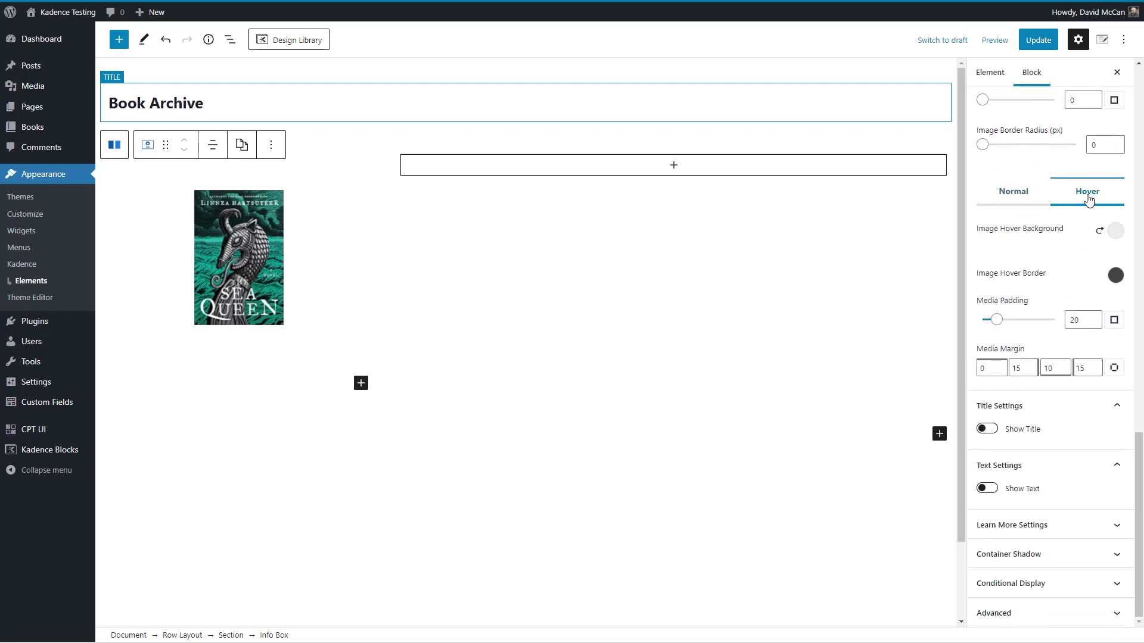
click(1116, 230)
click(1107, 197)
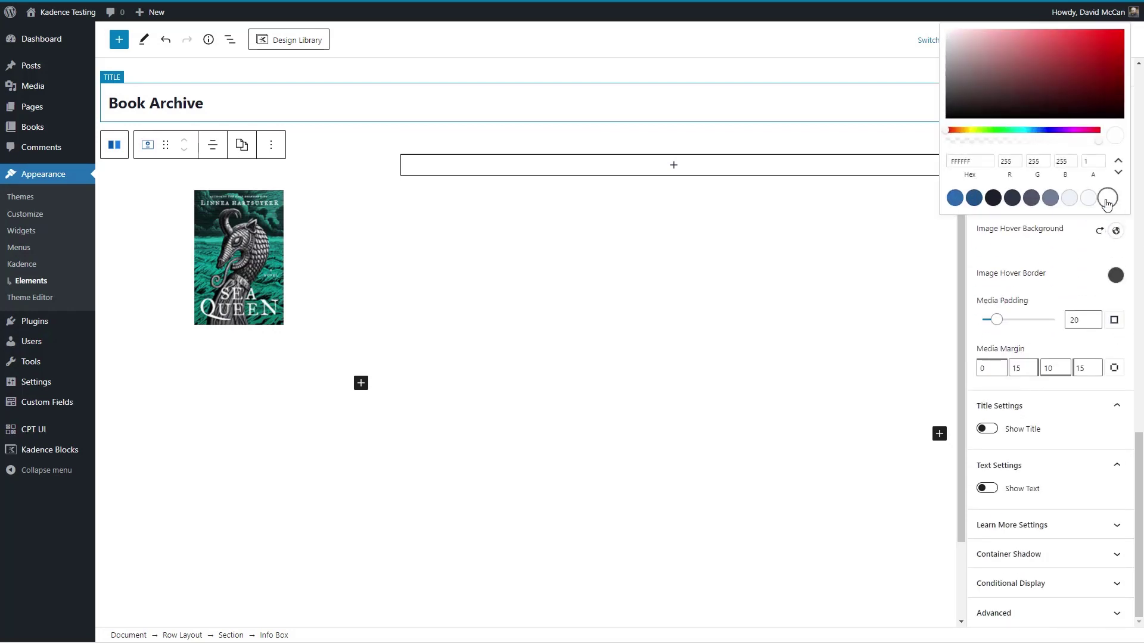
click(1115, 275)
click(1107, 243)
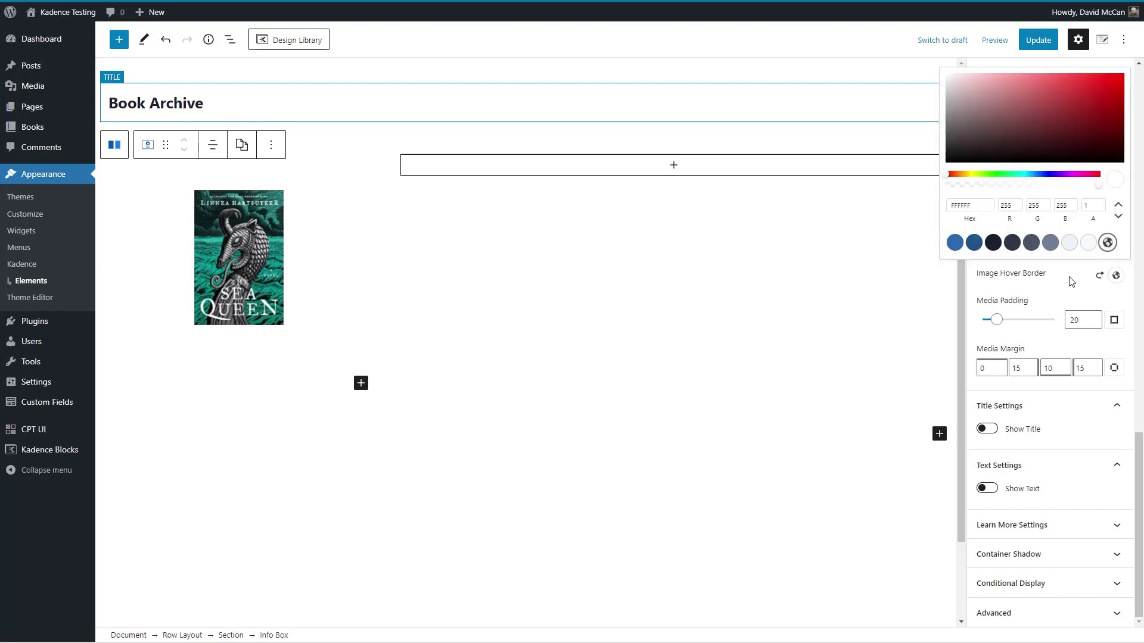
click(462, 272)
click(681, 166)
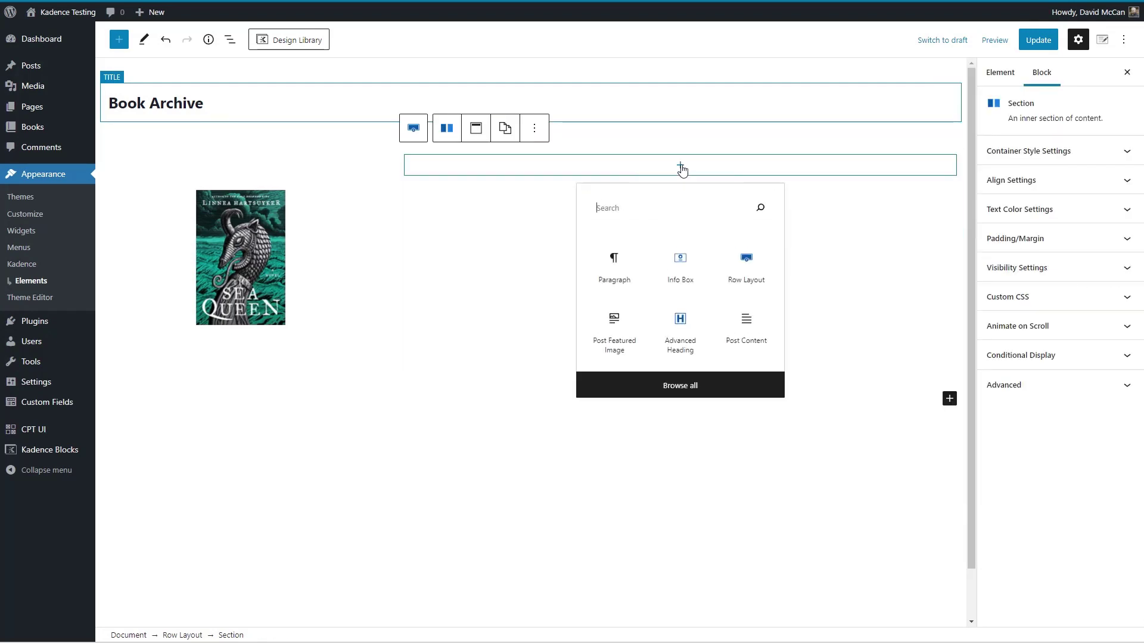
Add an Advanced Heading in the right section filled with the dynamic Post Title.
click(678, 325)
click(670, 129)
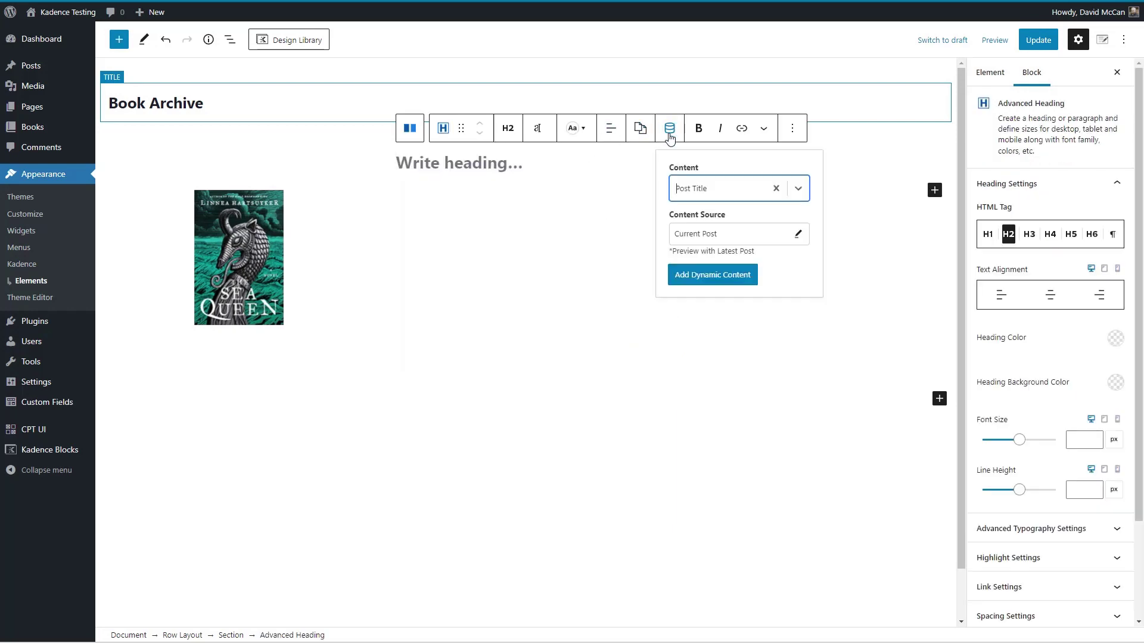
click(721, 277)
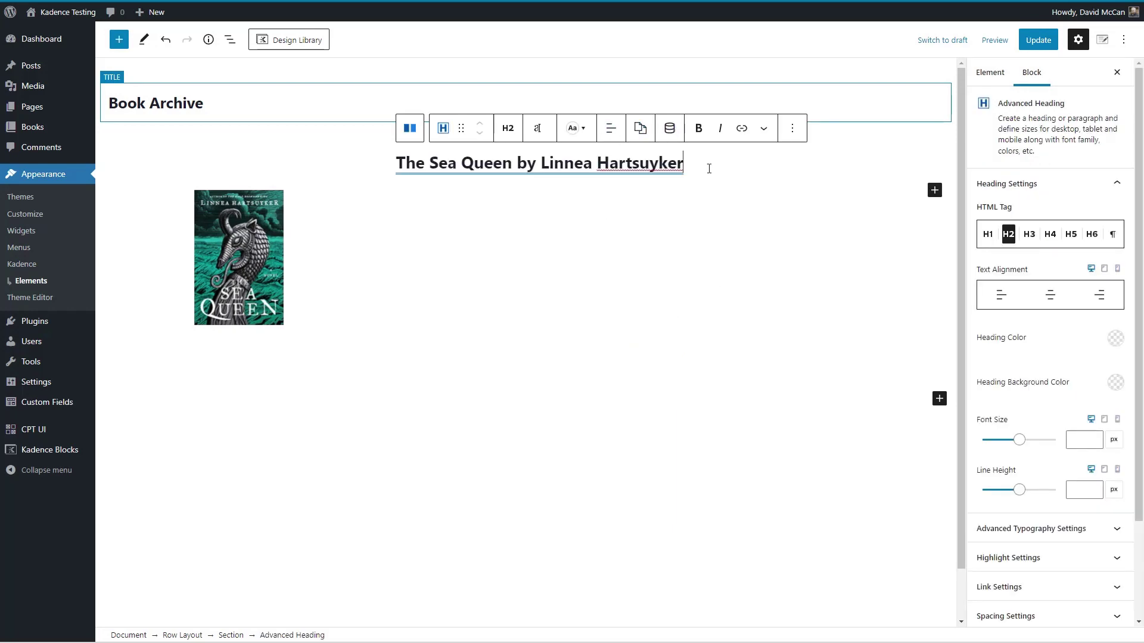
Start a byline paragraph reading 'By' followed by the dynamic Author Display Name.
key(Return)
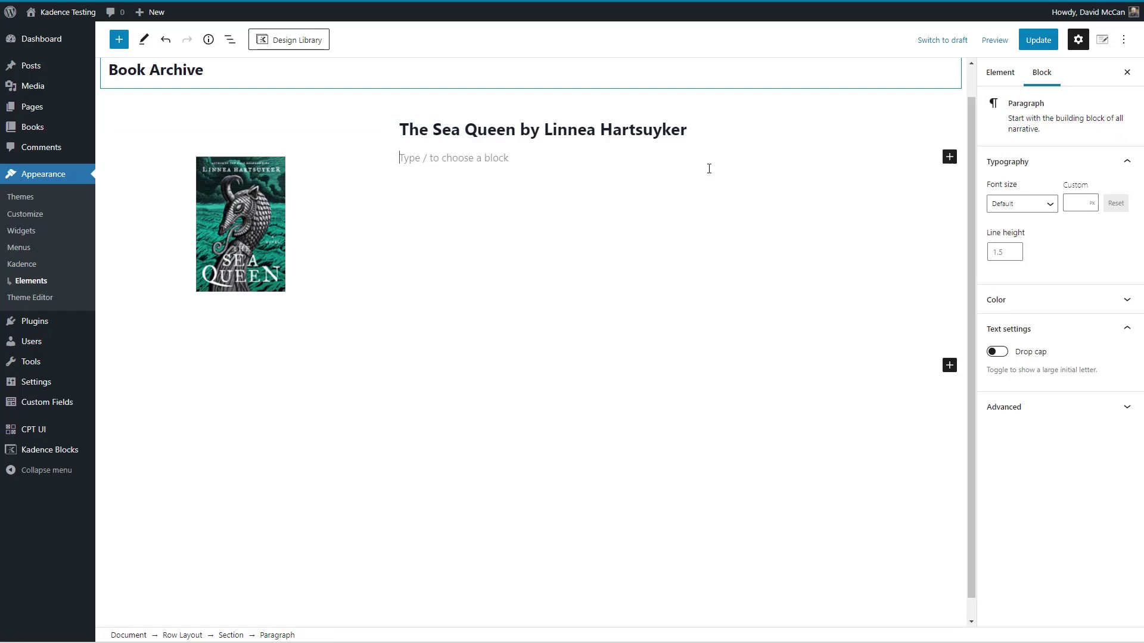
text(By)
click(540, 129)
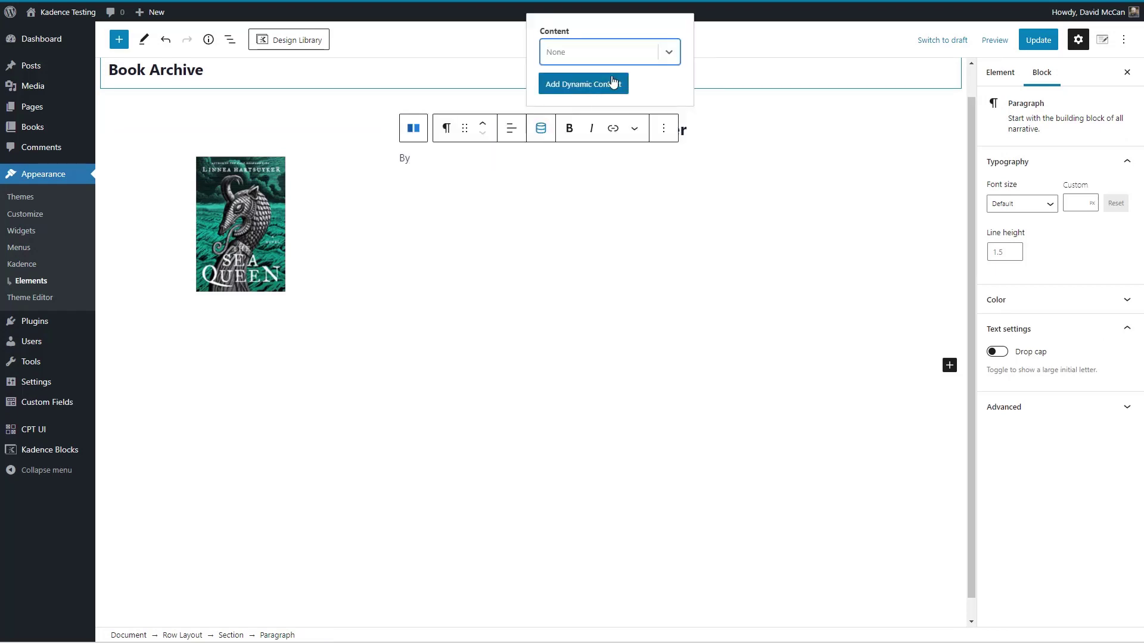
click(668, 51)
drag(677, 223, 674, 301)
click(617, 231)
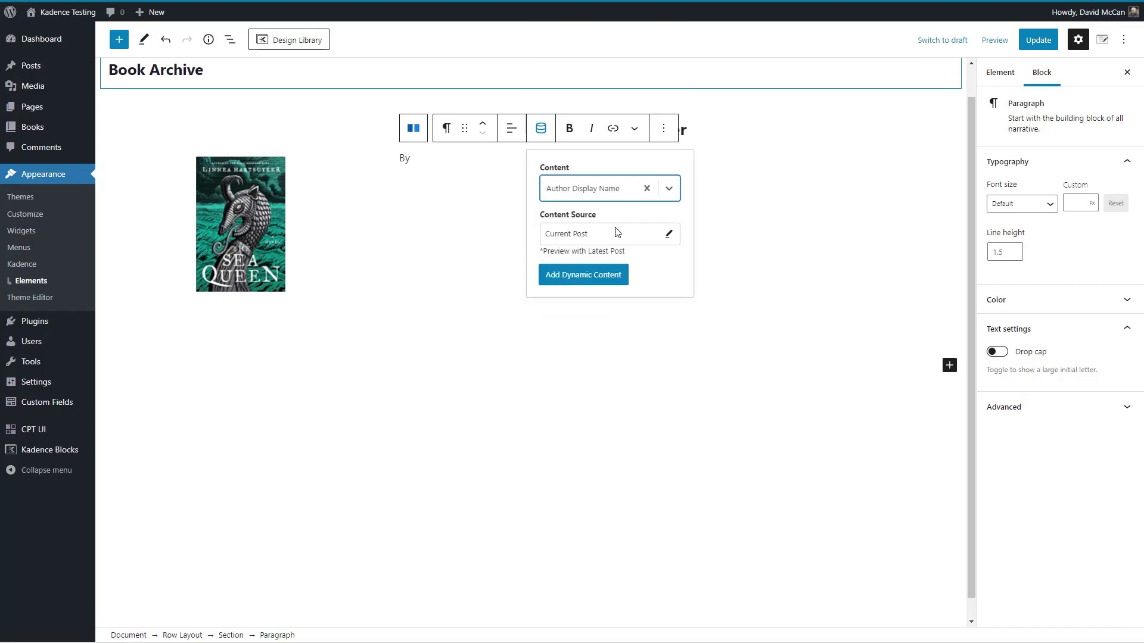
click(585, 275)
Append ' | On ' and the dynamic Post Date to the byline.
text(| On)
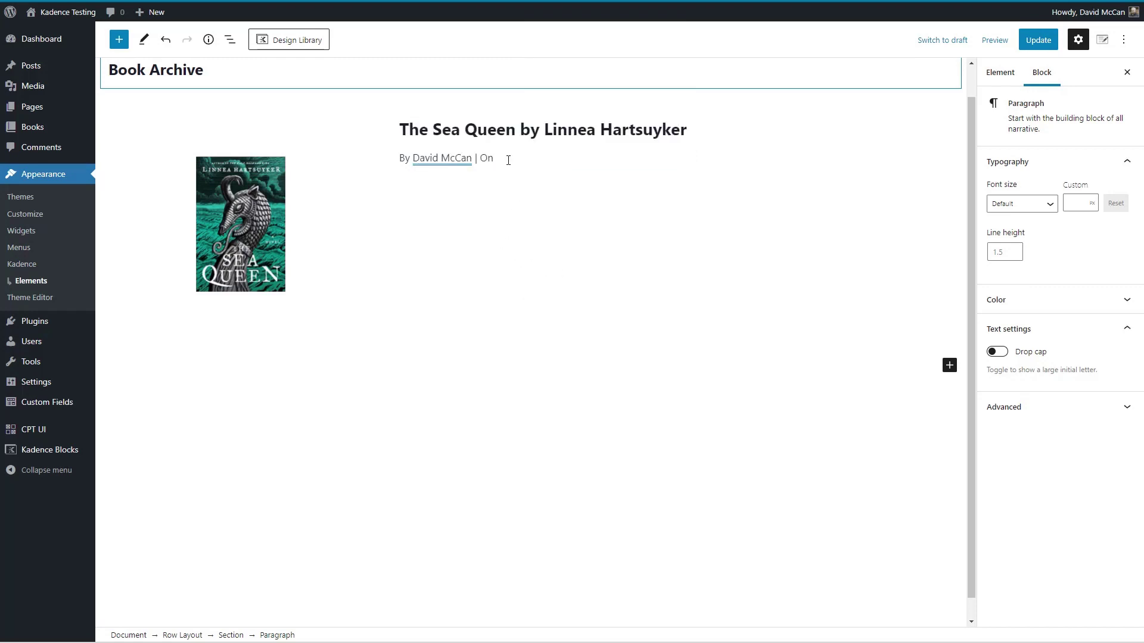
click(540, 128)
click(608, 52)
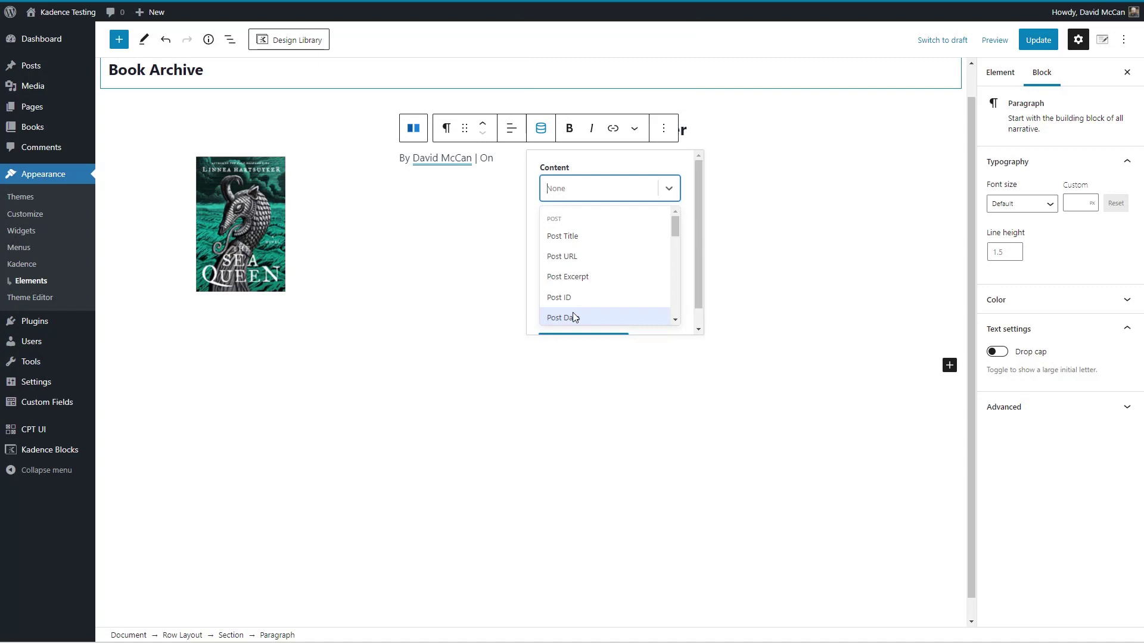
click(573, 317)
click(580, 277)
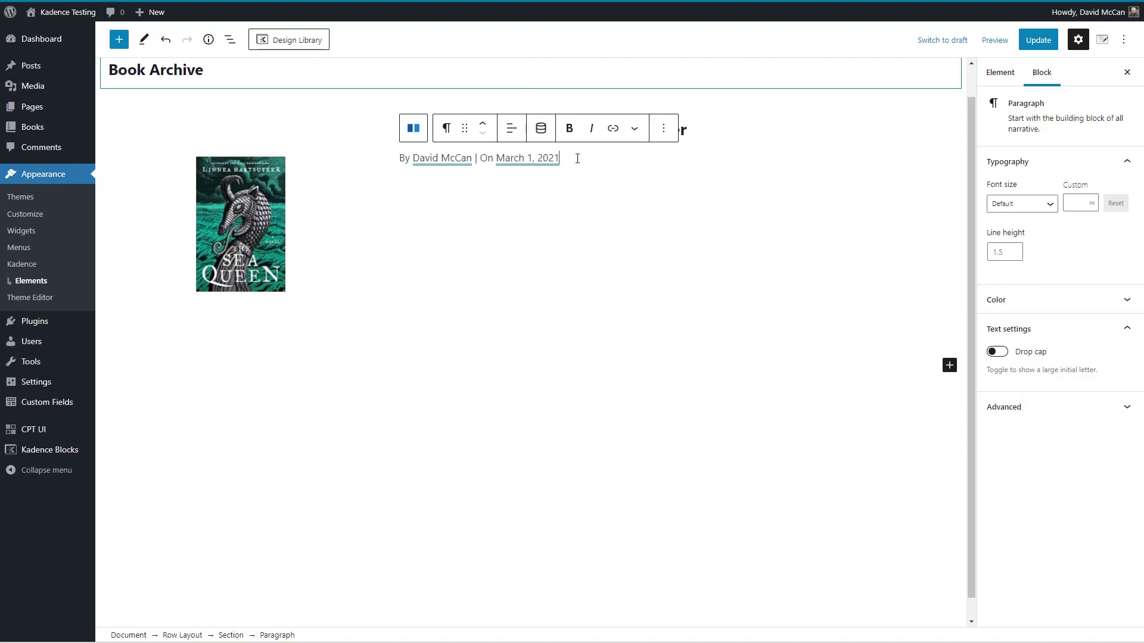
Add a paragraph below the byline showing the dynamic Post Excerpt.
key(Return)
text(/)
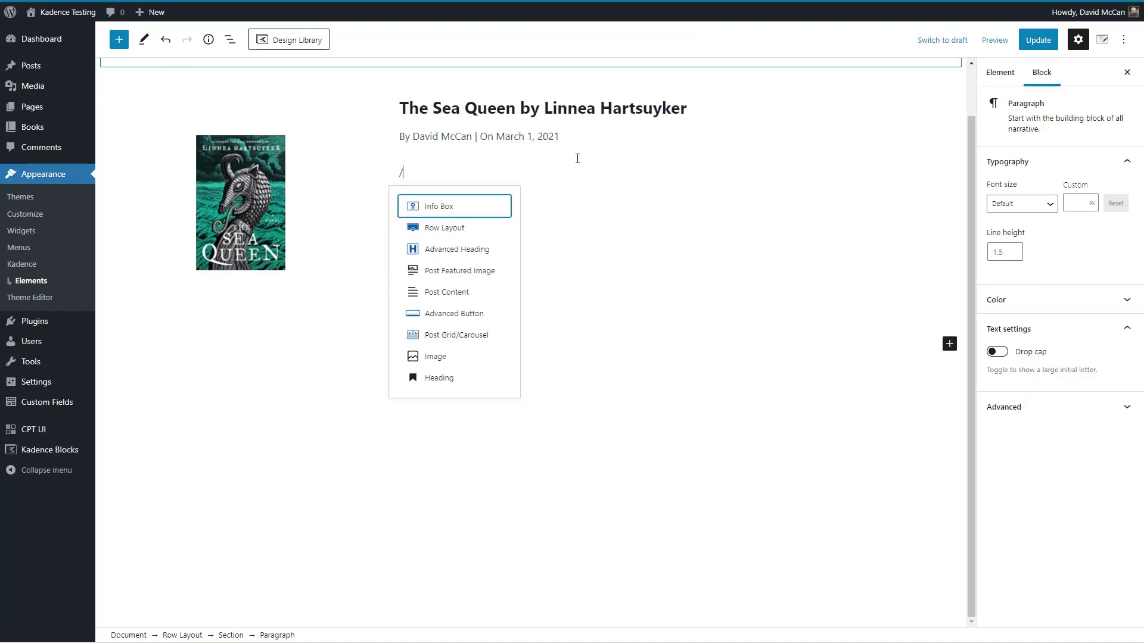
click(540, 142)
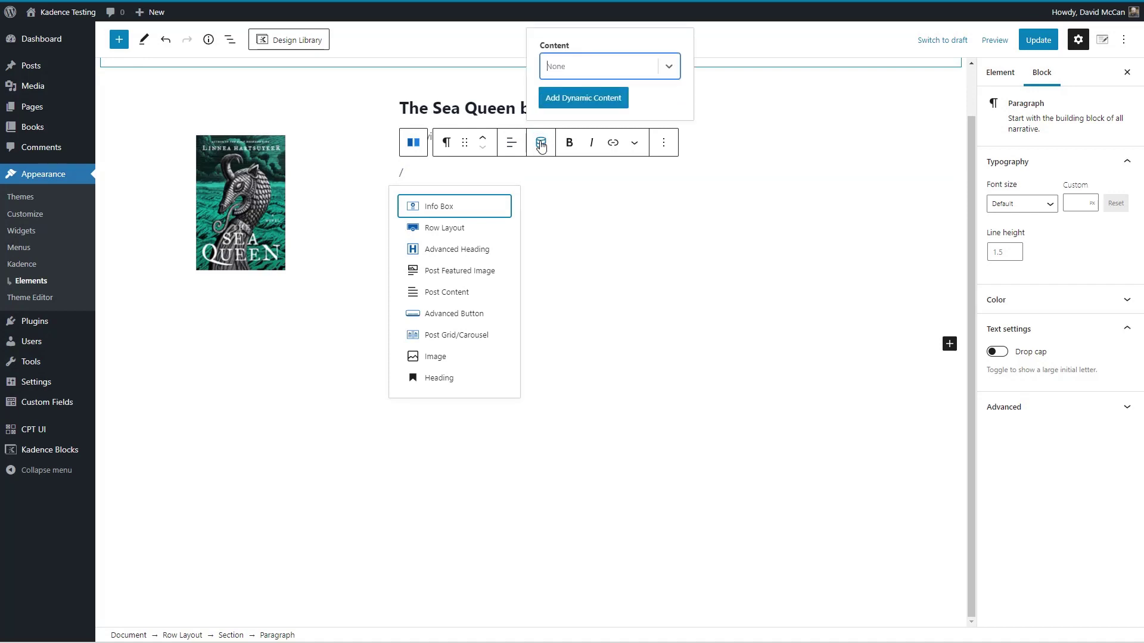
click(568, 291)
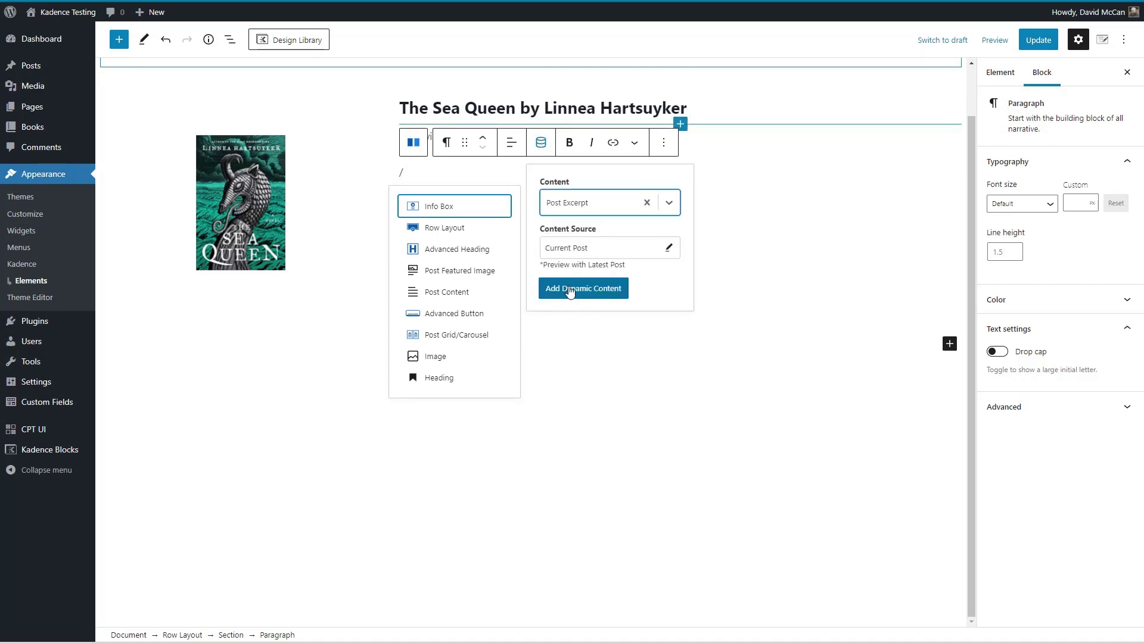
click(570, 290)
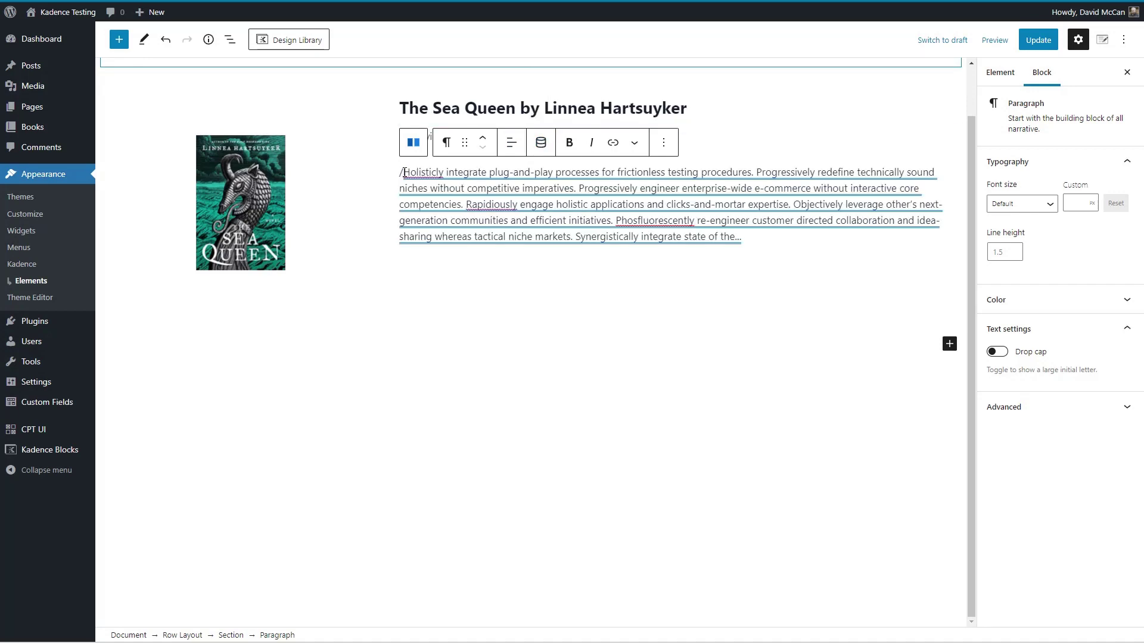
key(BackSpace)
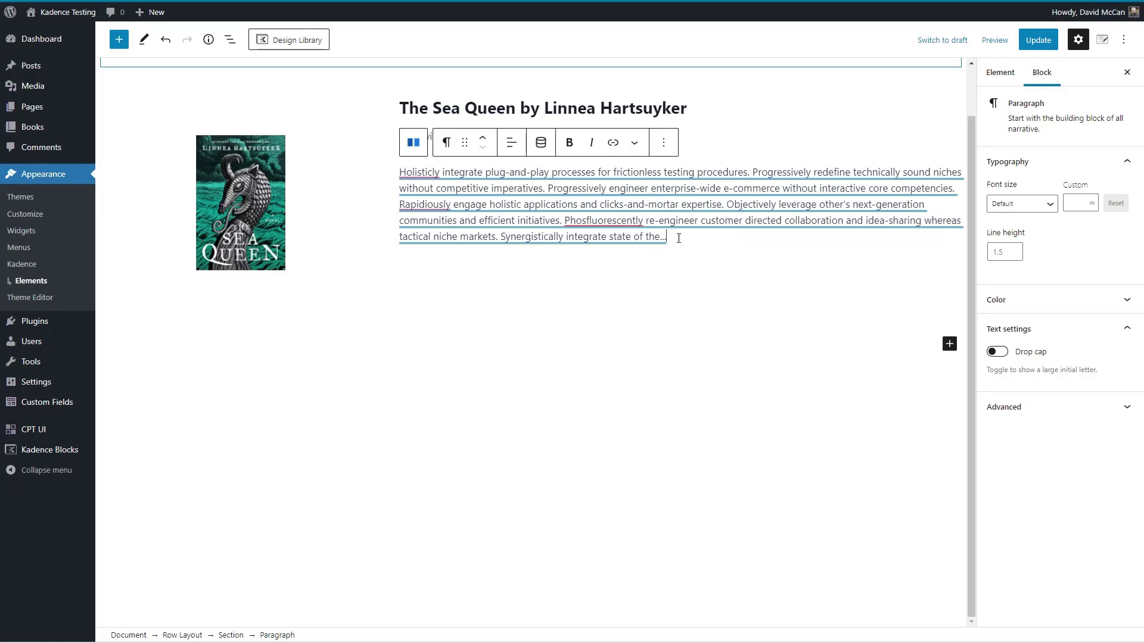
Insert an Advanced Button labelled 'Read more' below the excerpt.
key(Return)
text(/b)
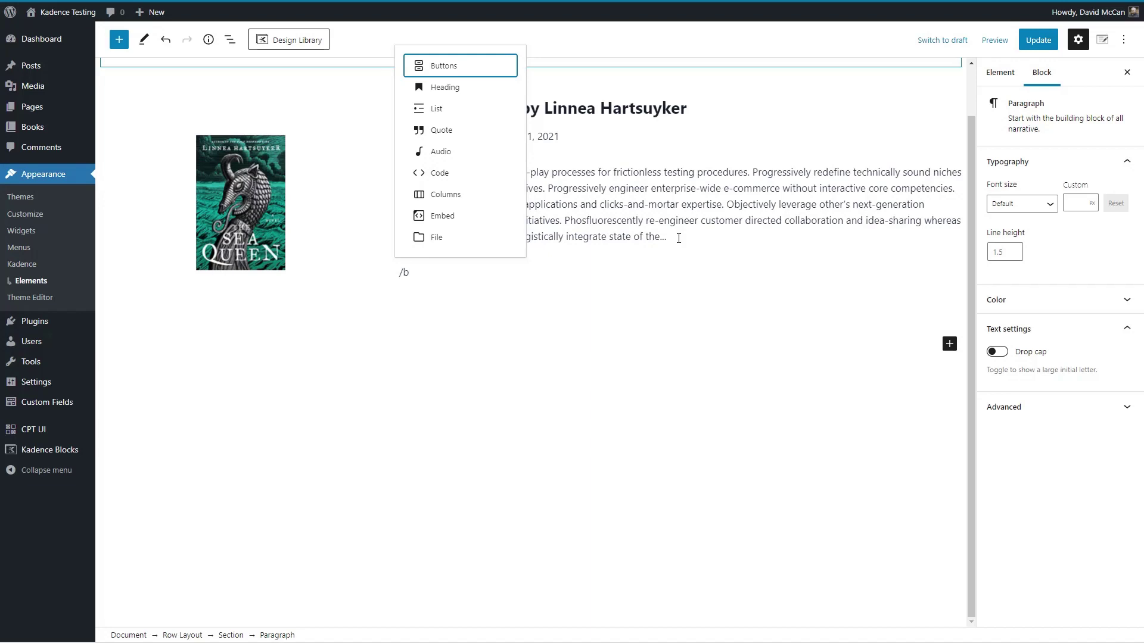
scroll(678, 239, up, 1)
click(468, 343)
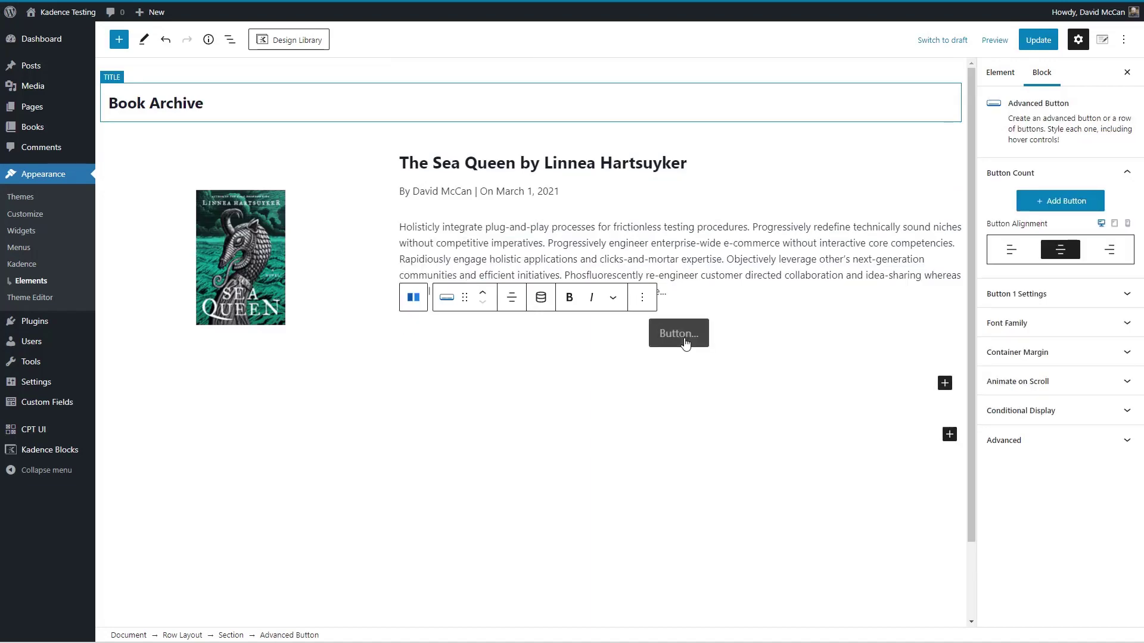
text(Read more)
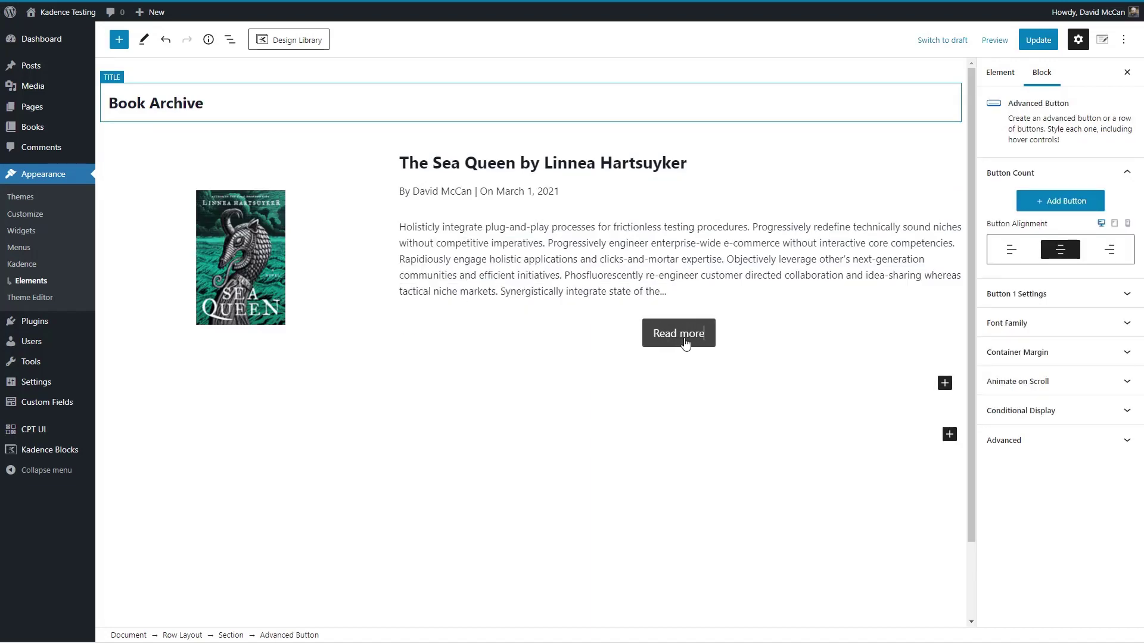
Give the Read more button a dynamic link to the Post URL and align it left.
click(685, 344)
click(728, 374)
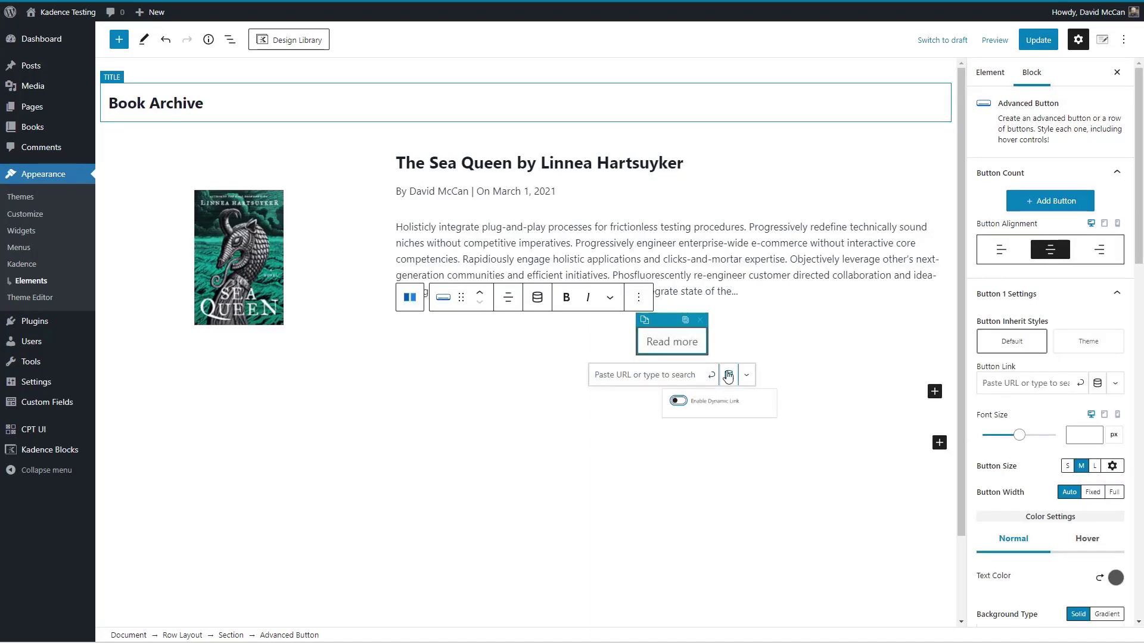
click(688, 414)
click(719, 451)
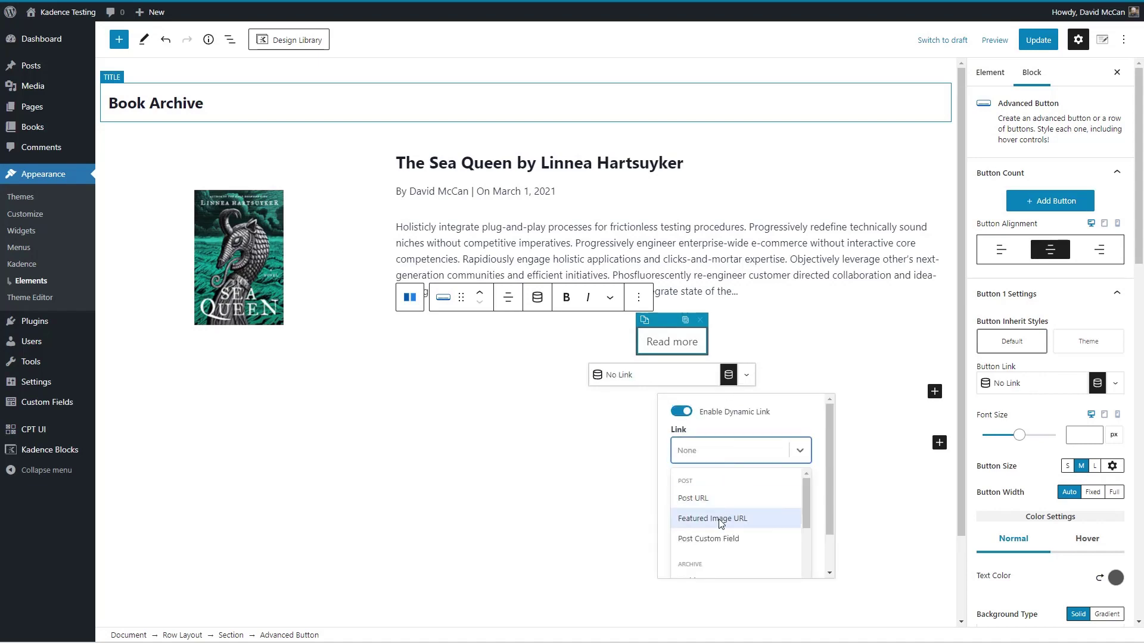
click(707, 499)
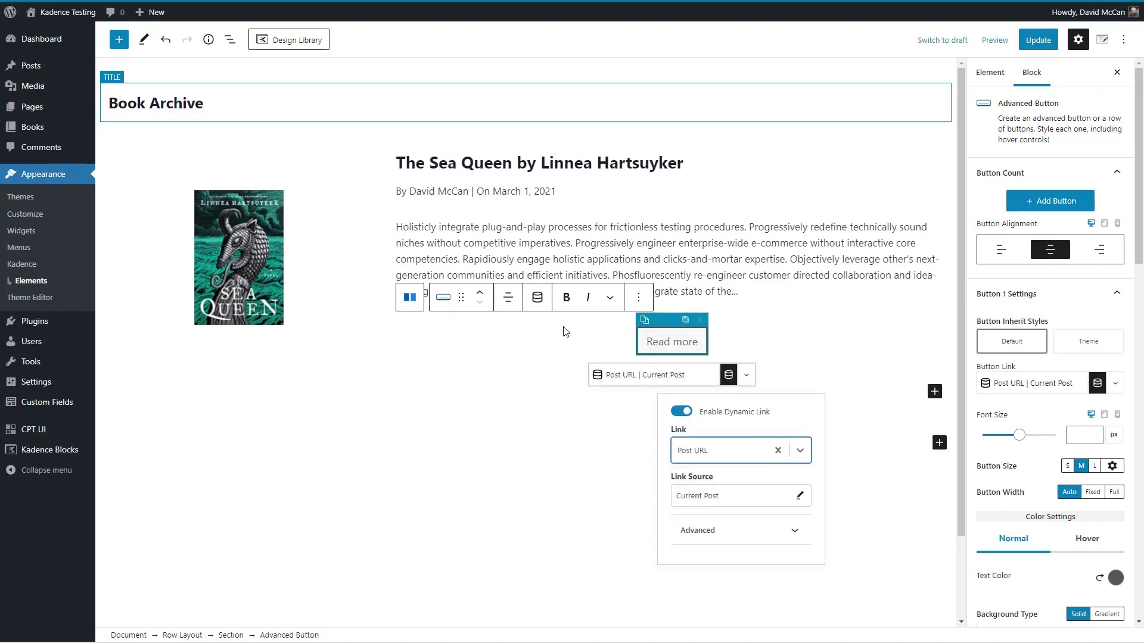
click(508, 298)
click(513, 339)
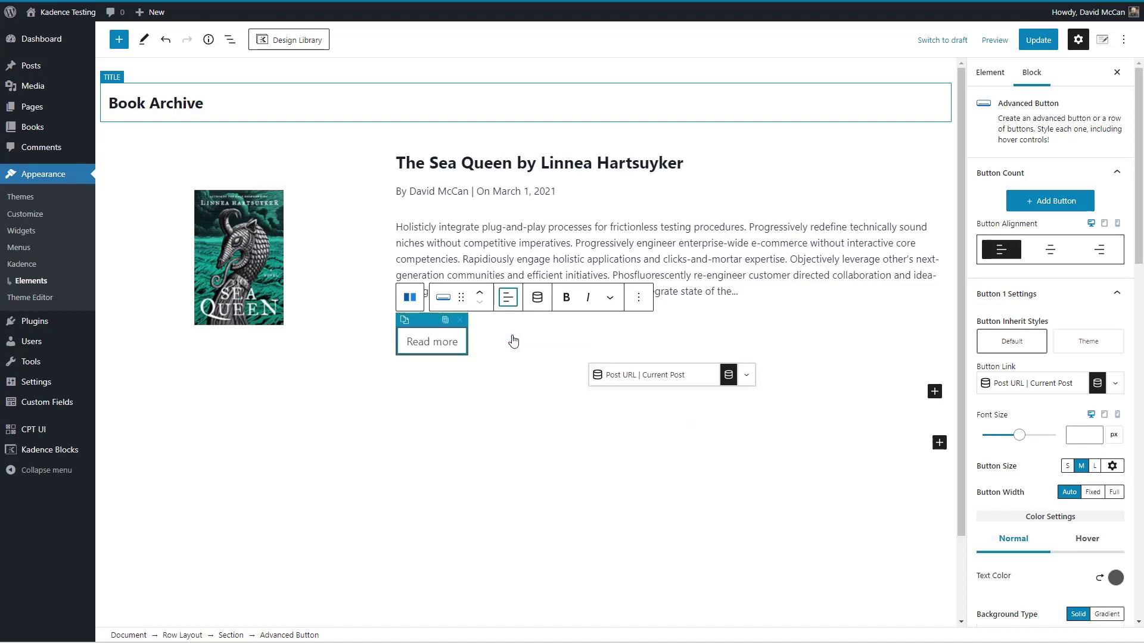
click(568, 239)
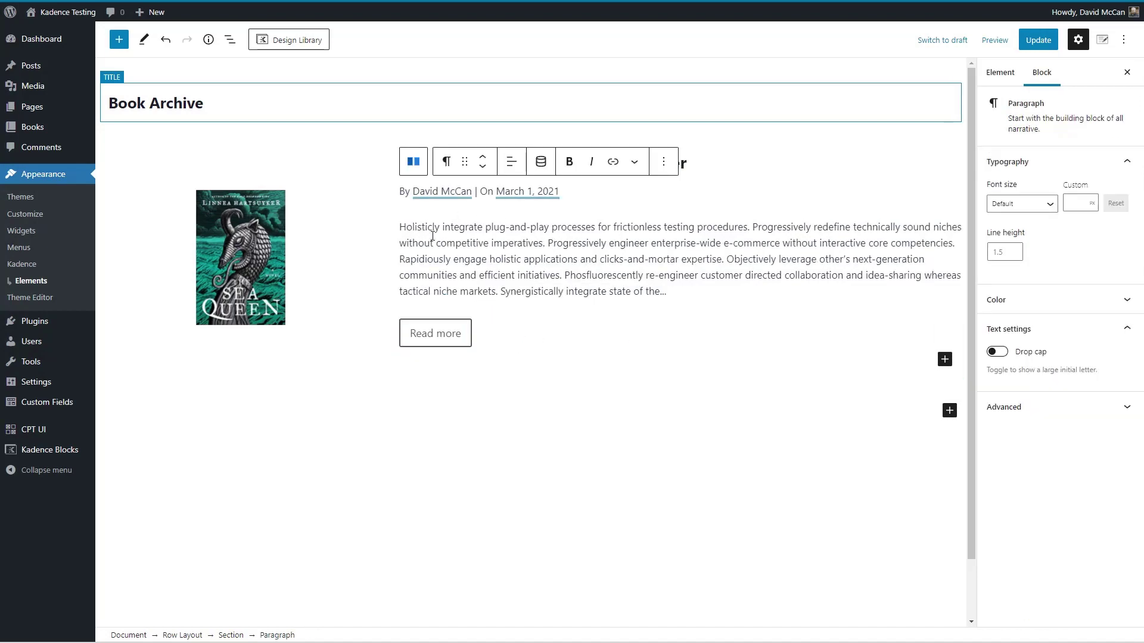
Change the cover Info Box's Max Image Width from 150 to 175 in Media Settings.
click(246, 238)
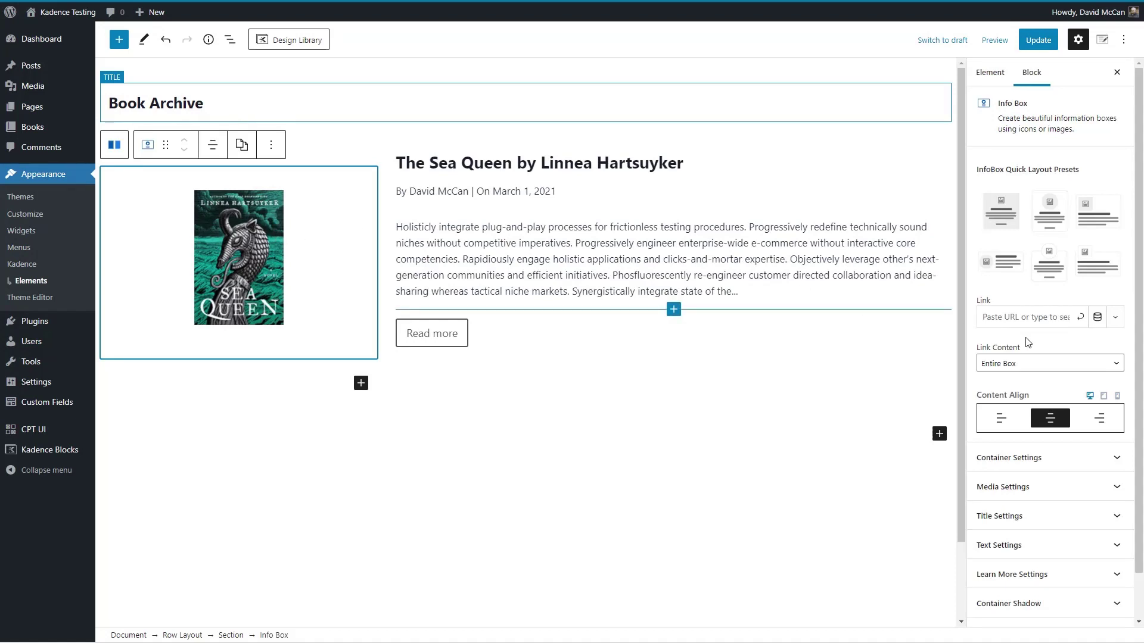
scroll(1027, 342, down, 1)
click(1023, 444)
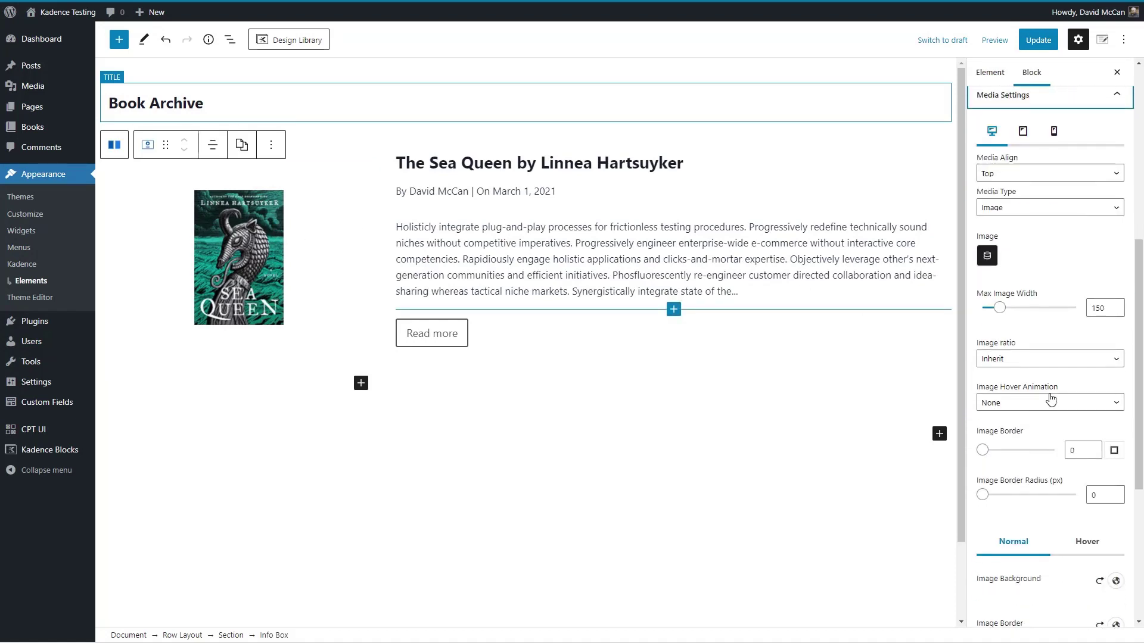
drag(1100, 308, 1087, 309)
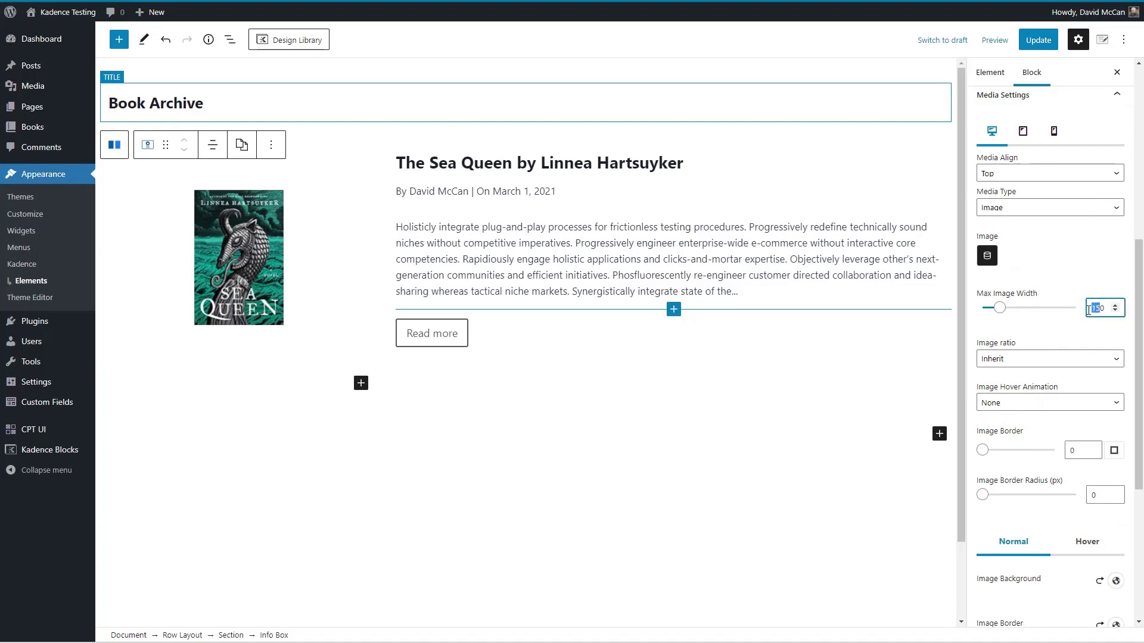
text(175)
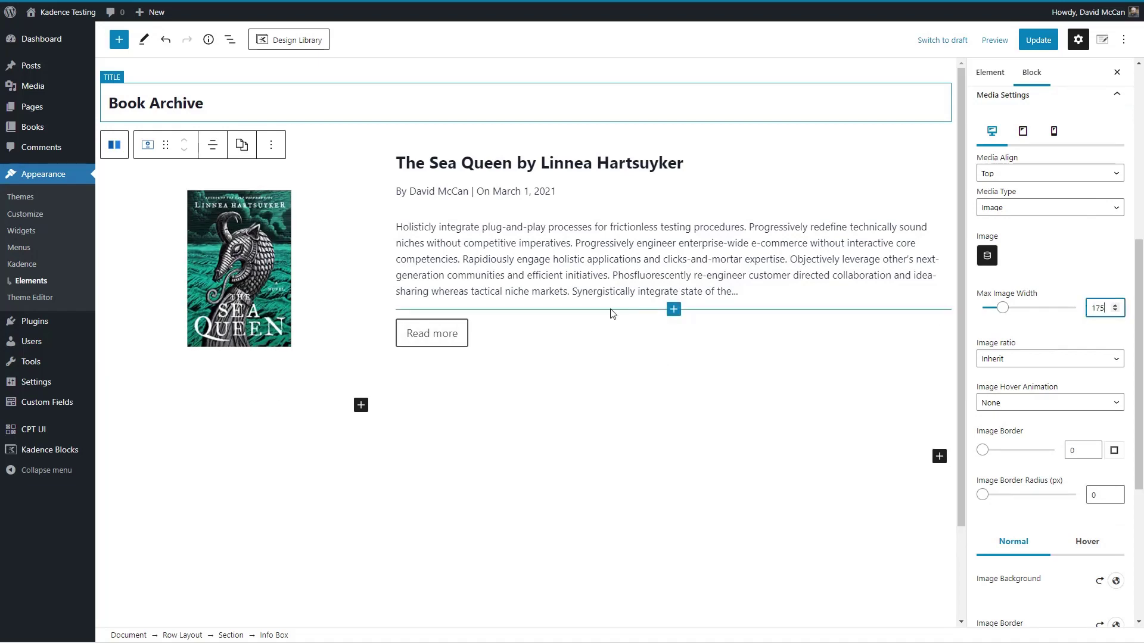
click(673, 310)
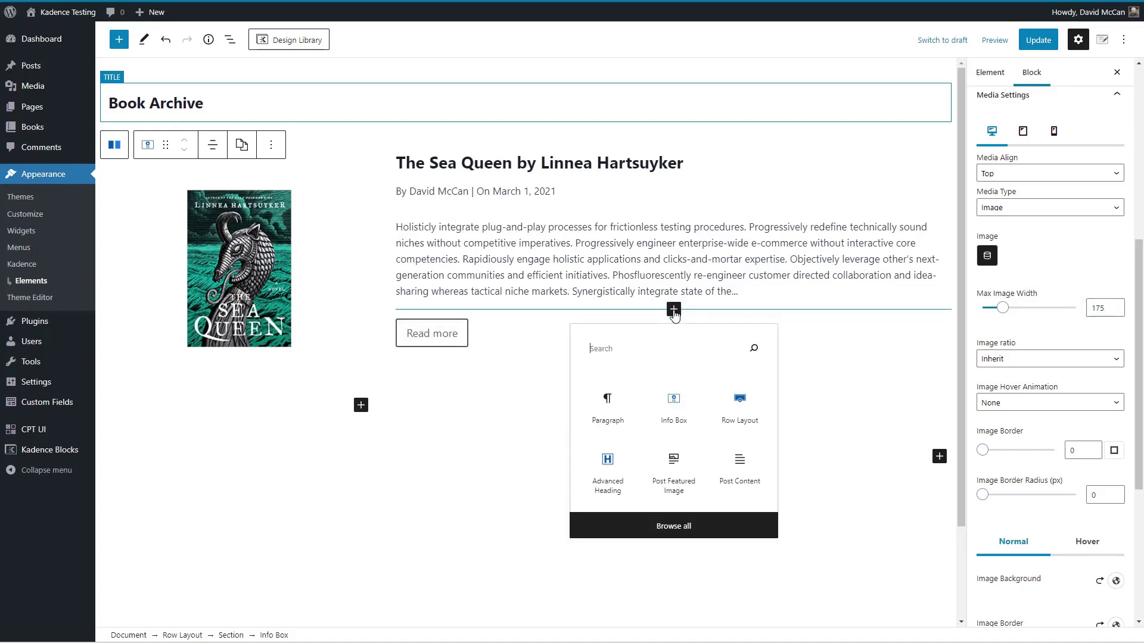
Insert a 33/66 Row Layout and drag the Read more button into its right column.
click(739, 406)
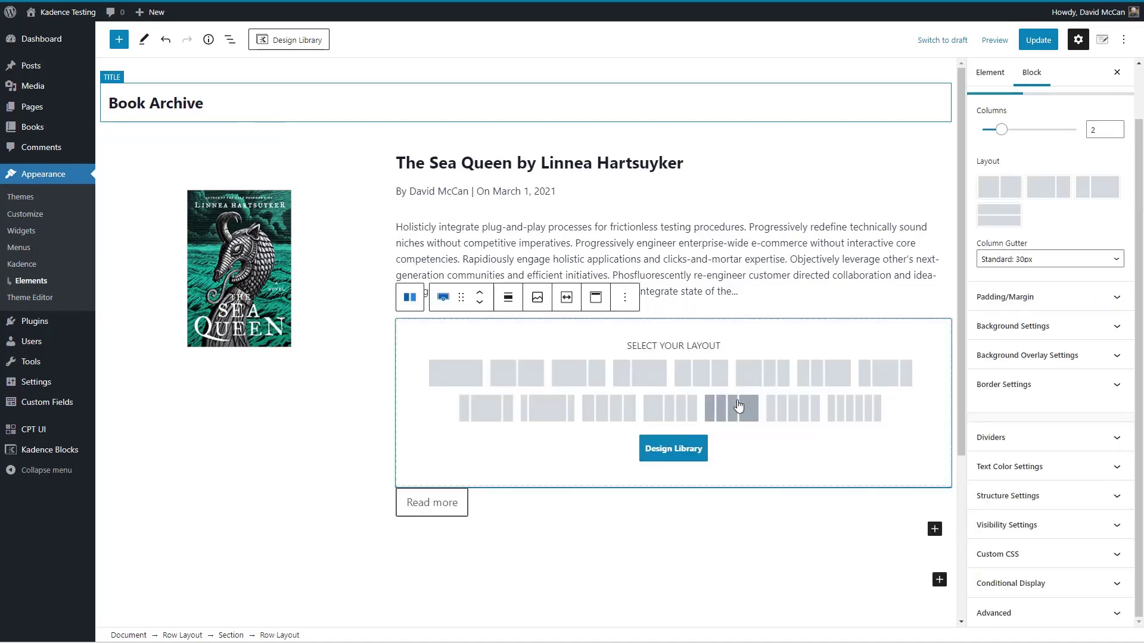
click(637, 374)
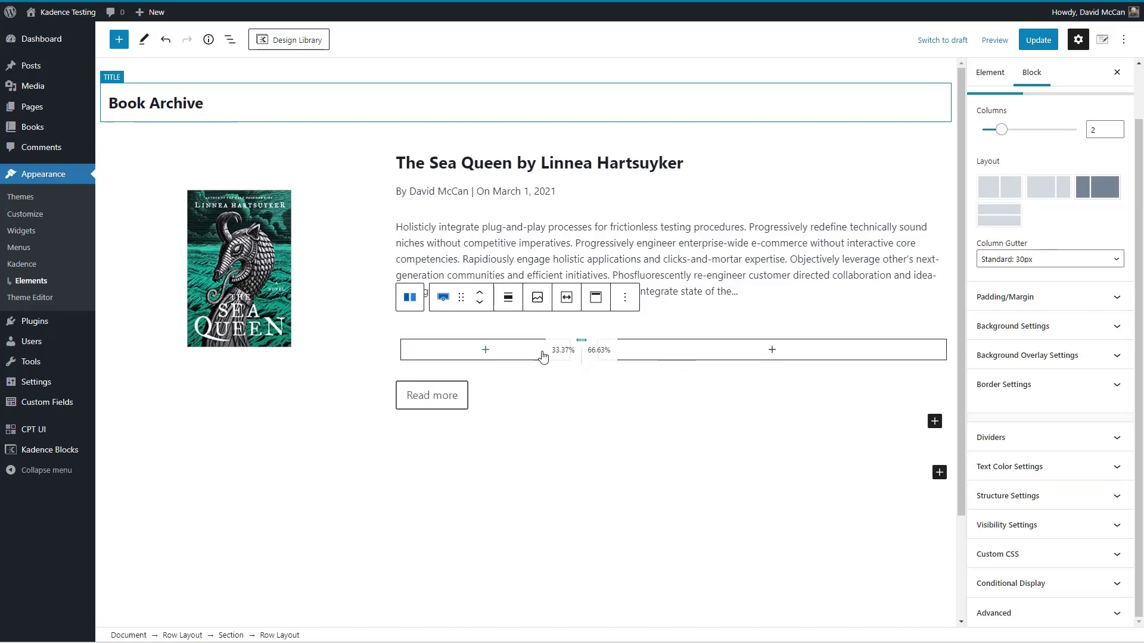
click(484, 393)
drag(465, 359, 727, 348)
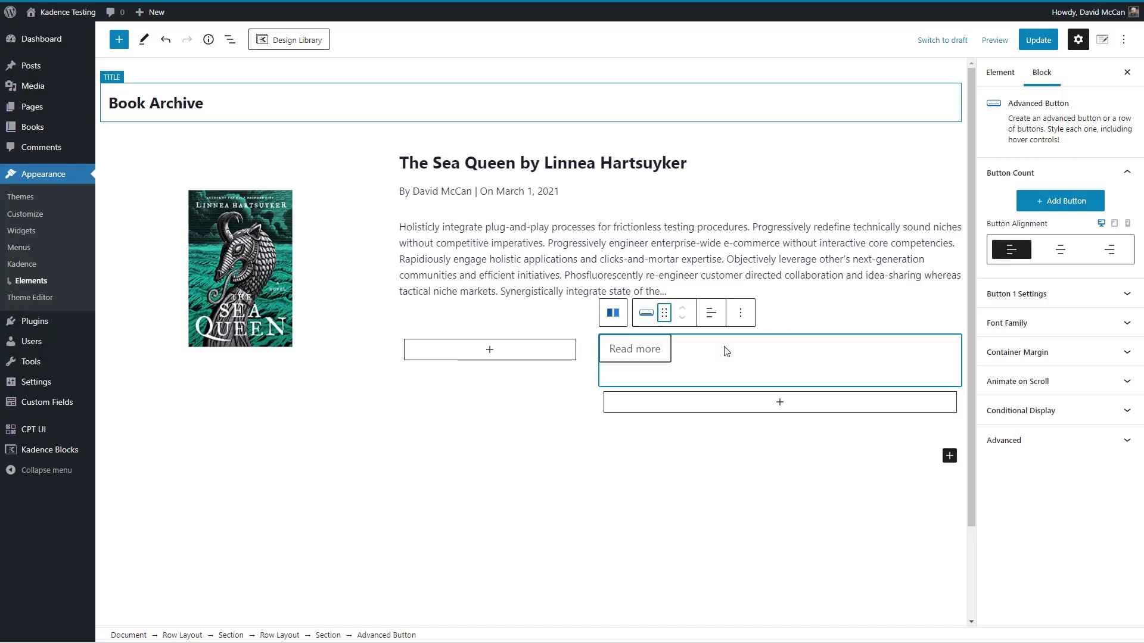
click(490, 353)
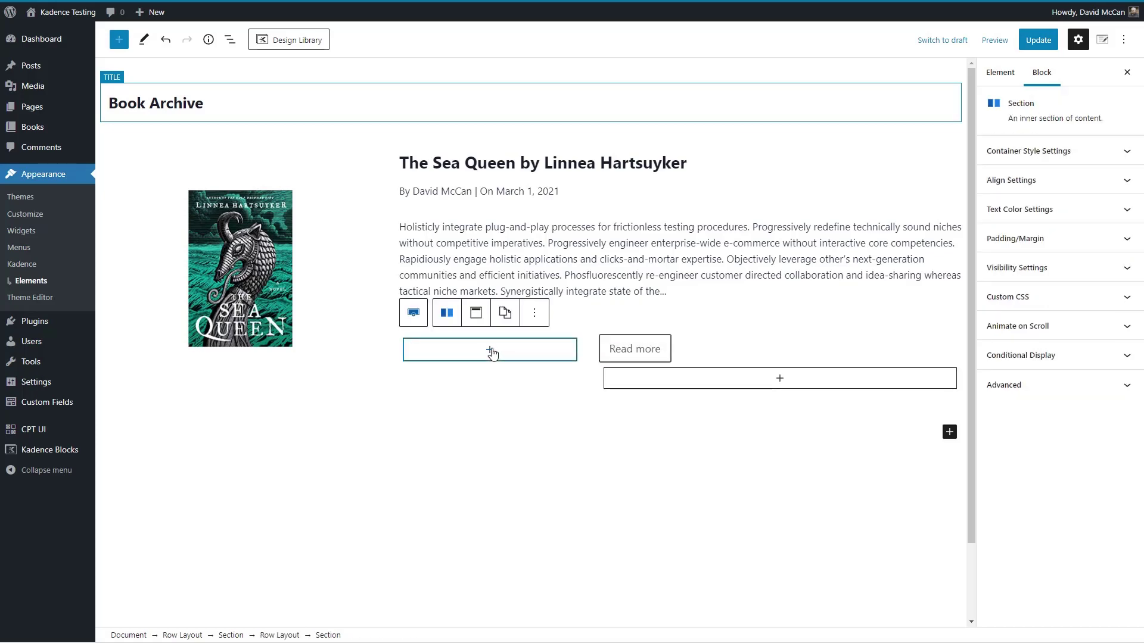
Insert an Info Box into the nested row's left column.
click(491, 353)
click(561, 450)
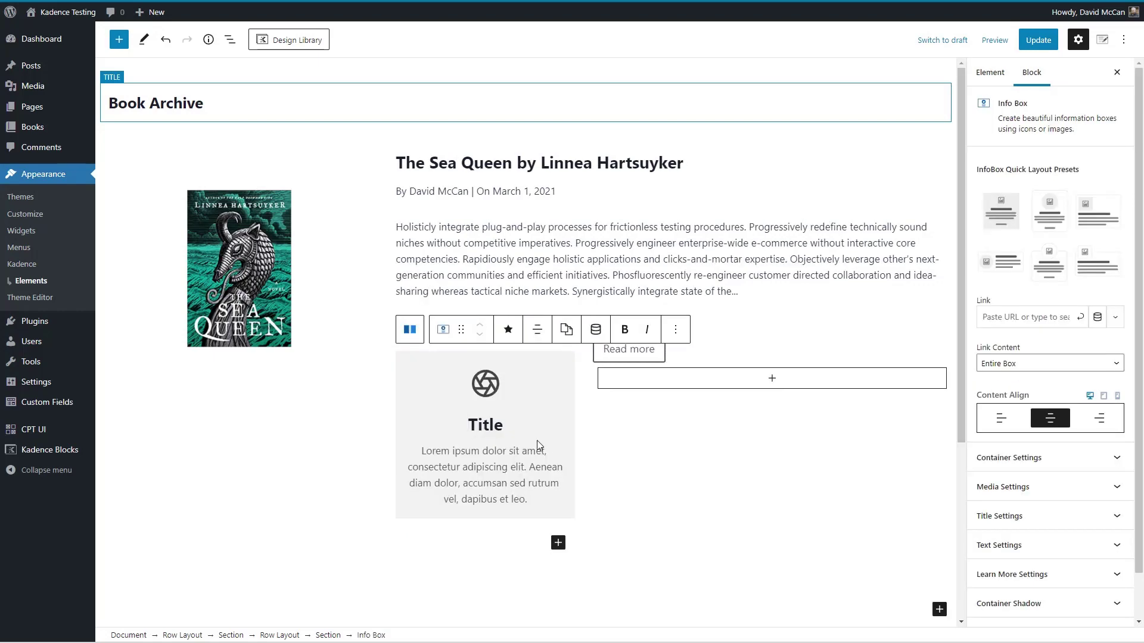
scroll(1080, 358, down, 1)
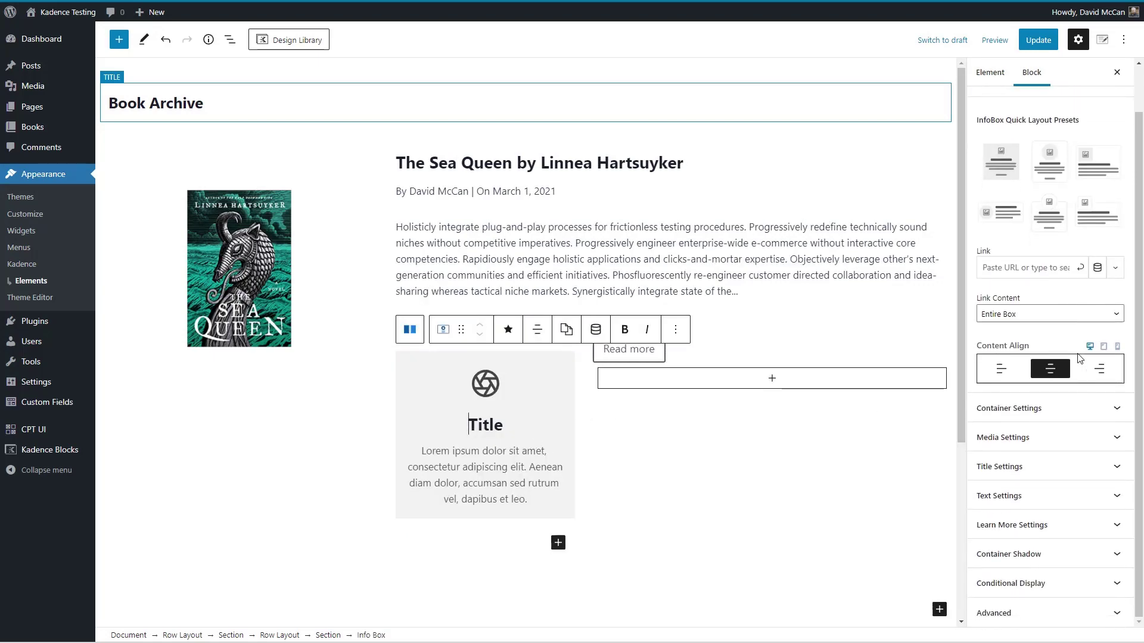
Set the Info Box container background and border to white and padding to 10.
click(1023, 408)
scroll(1023, 405, down, 2)
scroll(1023, 405, down, 3)
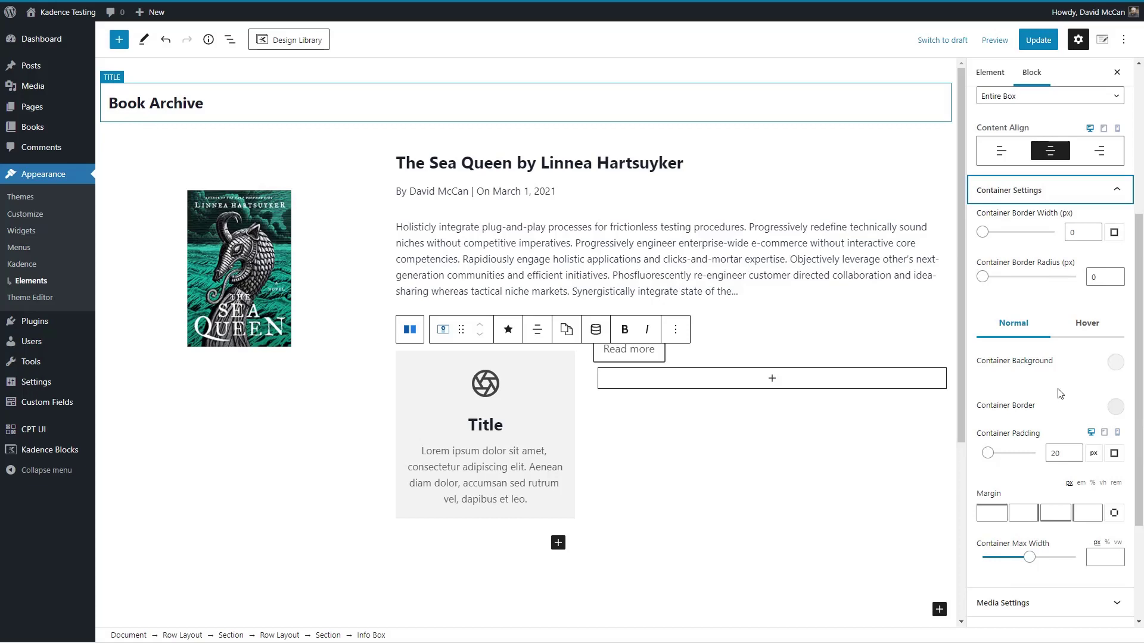
click(1115, 362)
click(1107, 329)
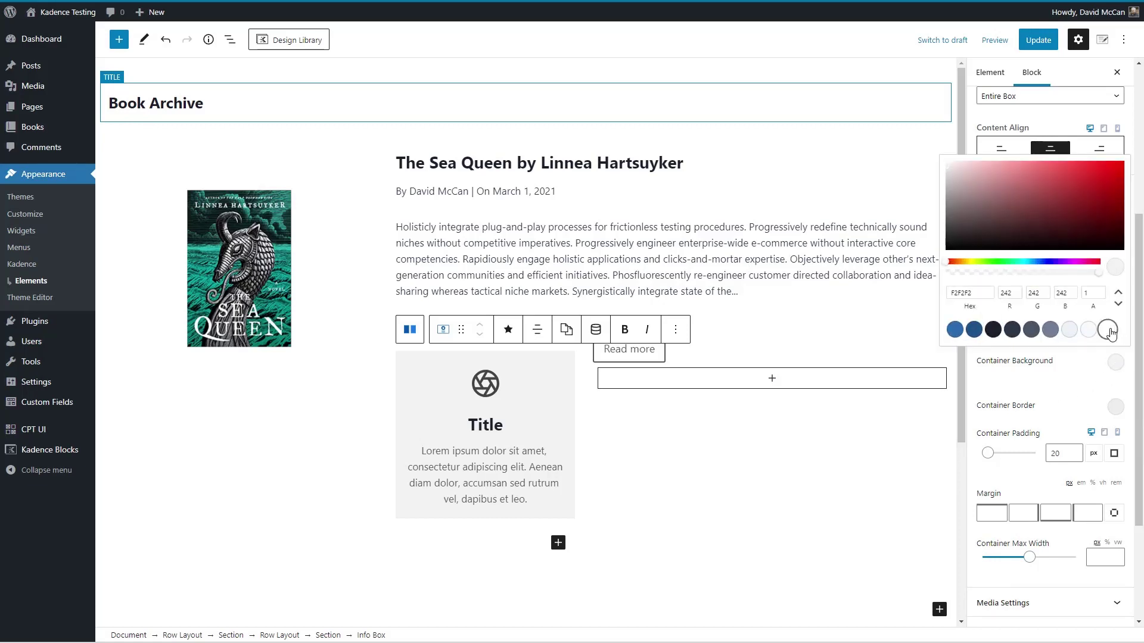
click(1115, 407)
click(1107, 374)
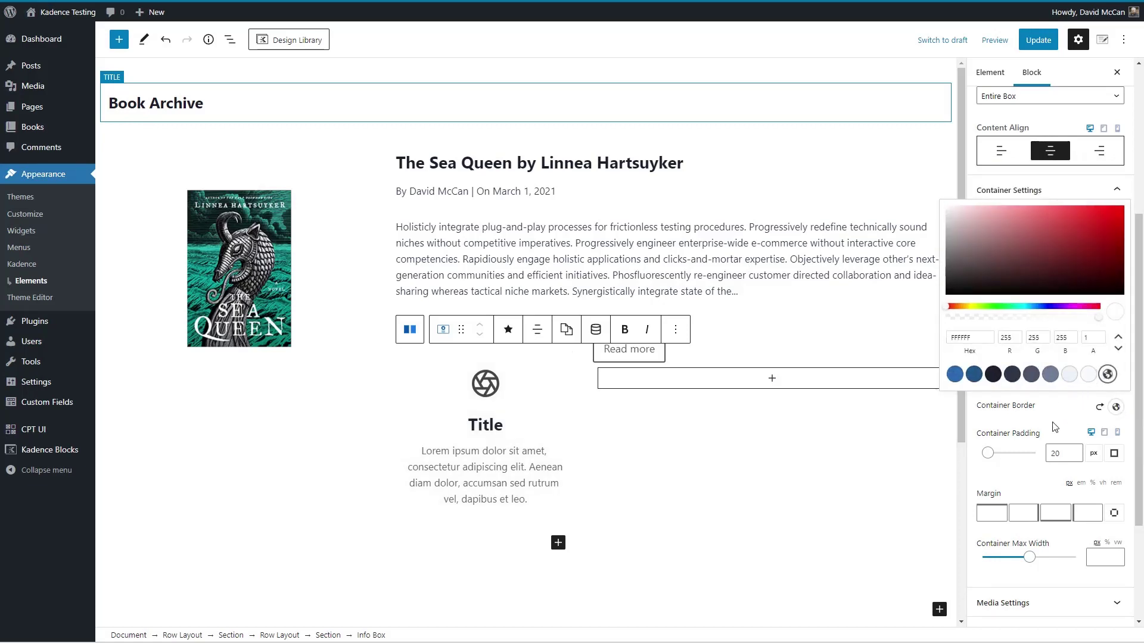
drag(987, 453, 984, 453)
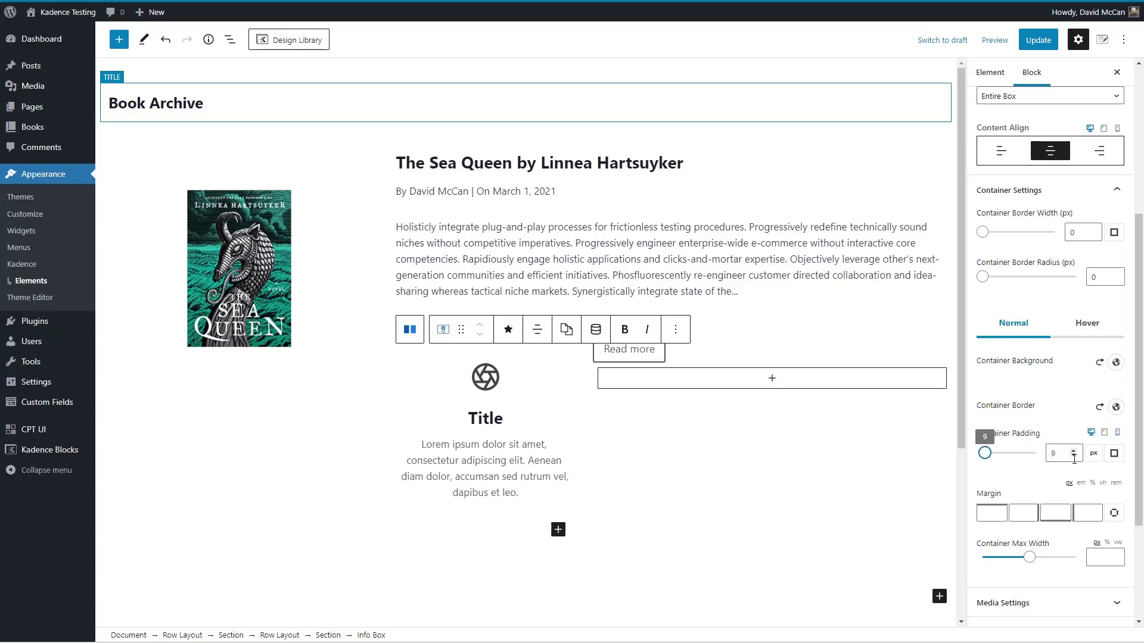
double_click(1054, 454)
text(10)
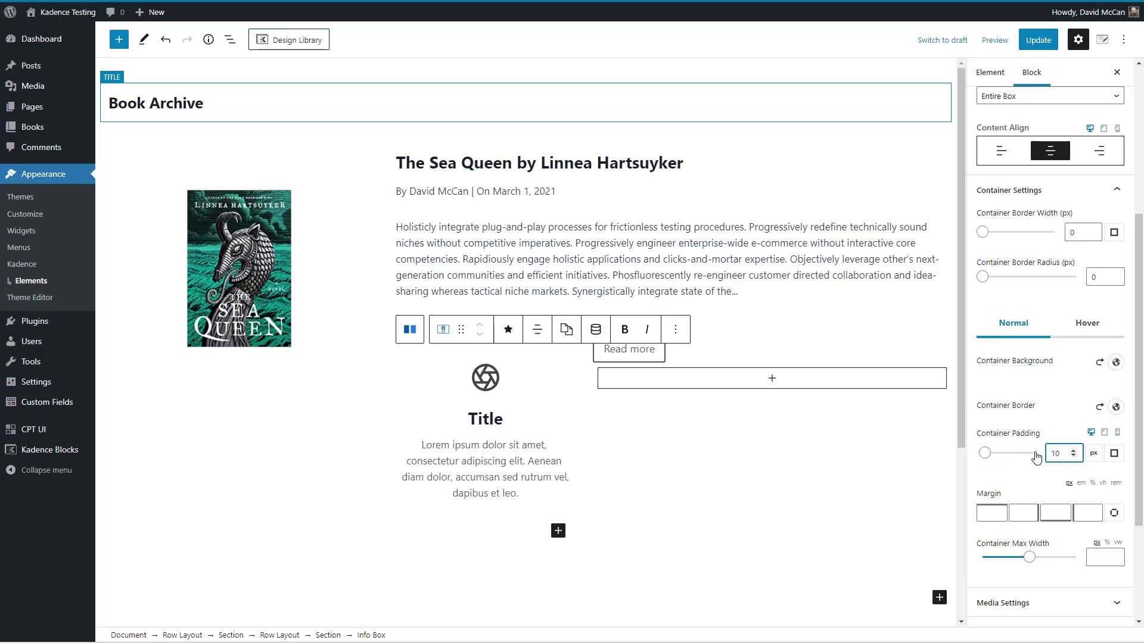
scroll(1039, 453, down, 3)
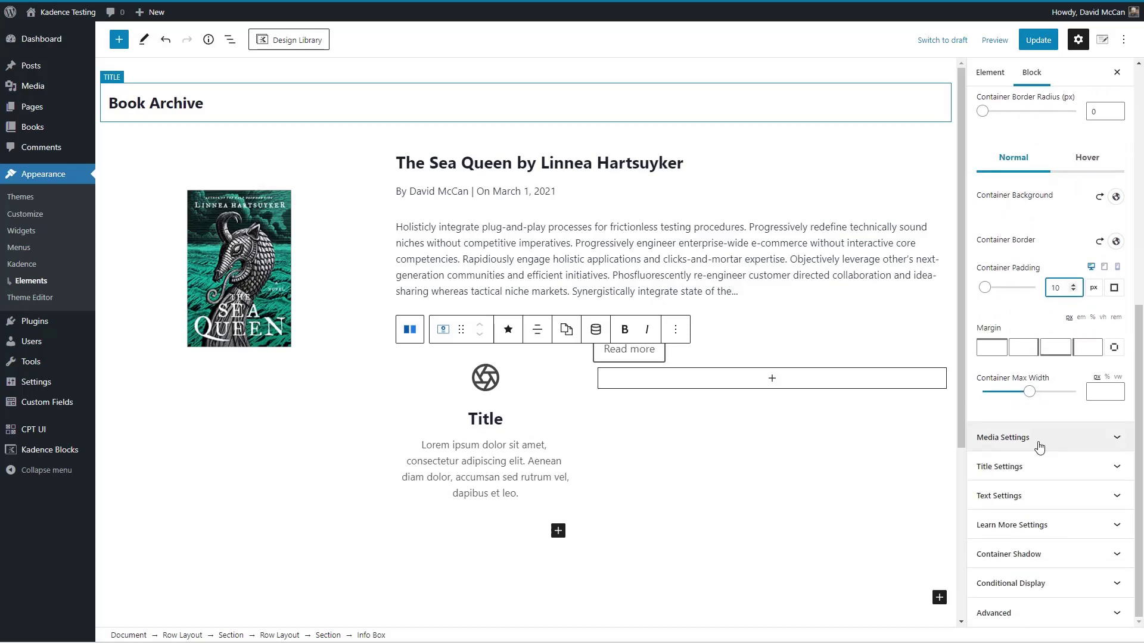
click(1043, 447)
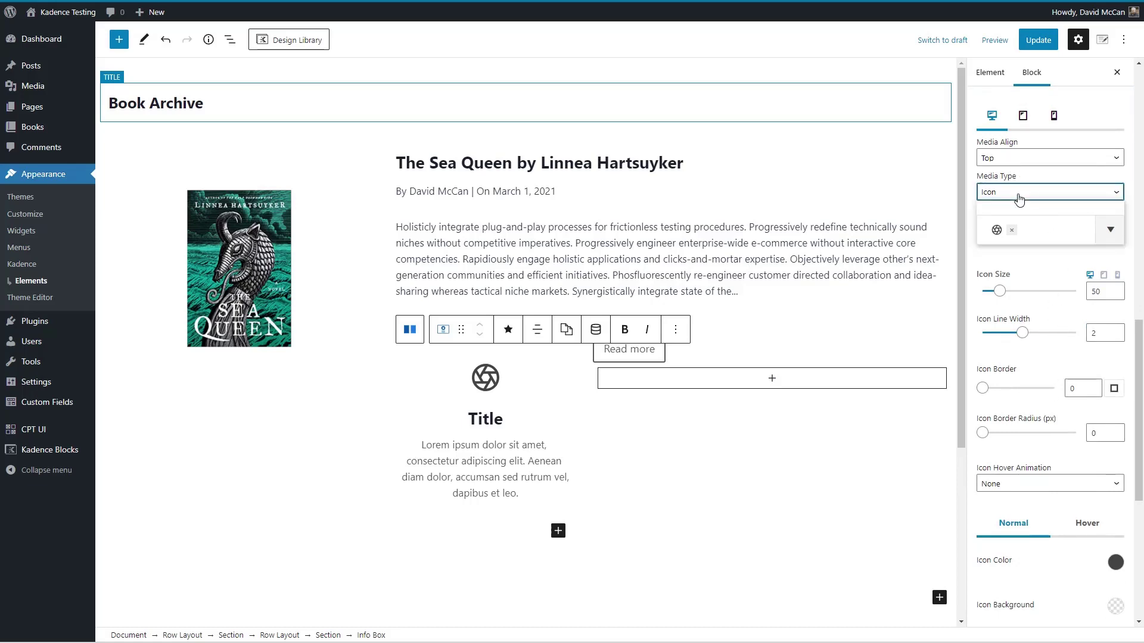
Switch the Info Box media to a dynamic image from the Author's Photo custom field.
click(1016, 196)
click(1017, 220)
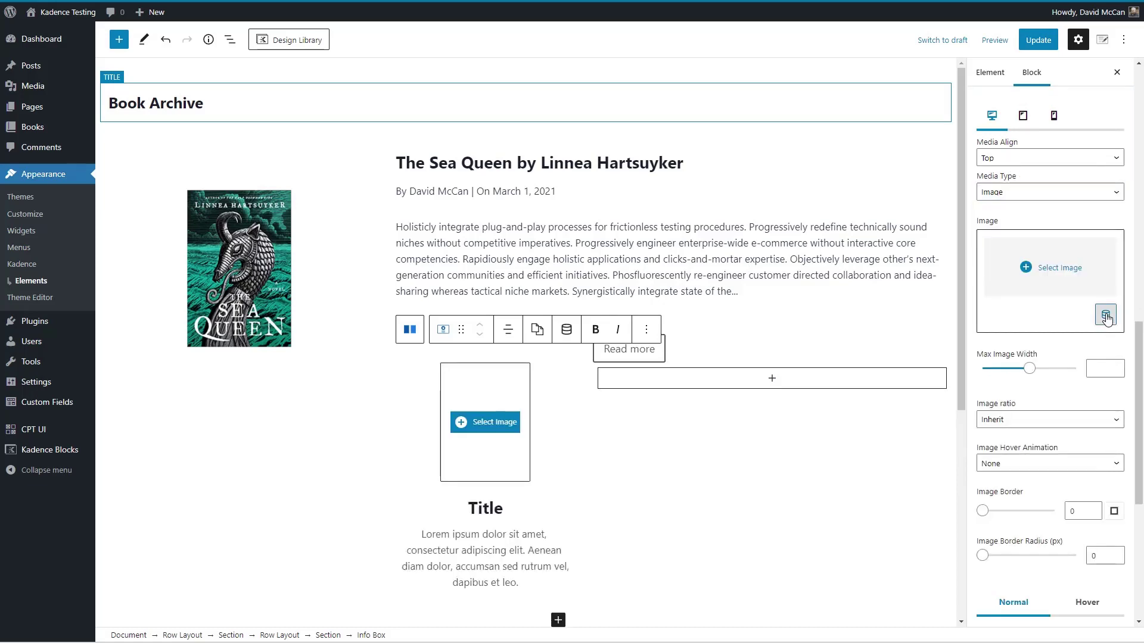
click(1105, 317)
click(978, 352)
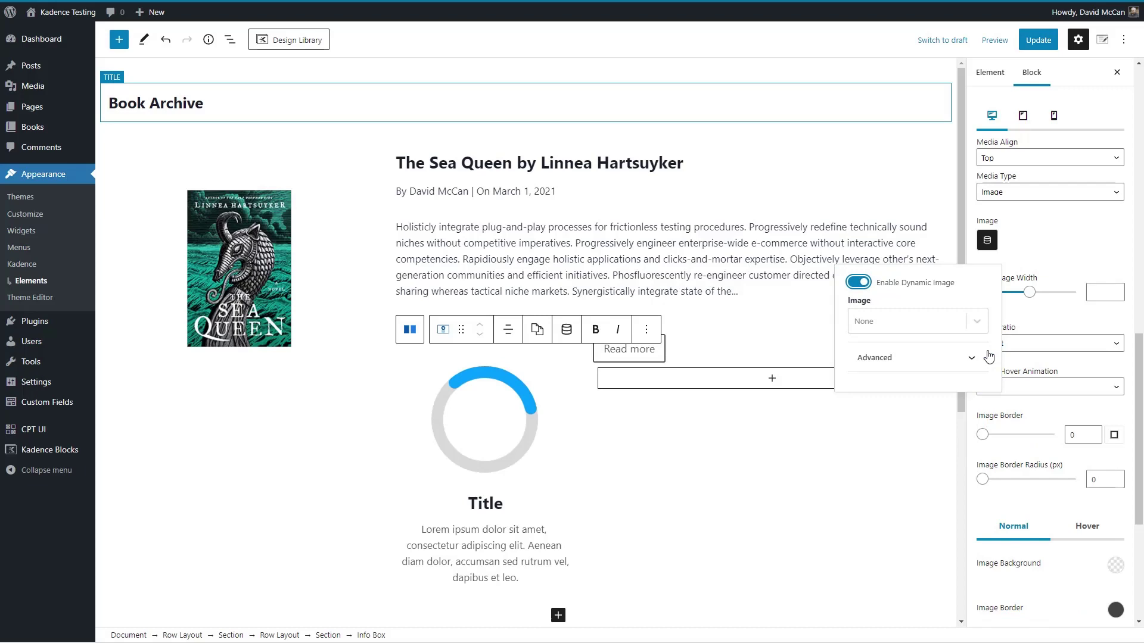
click(978, 326)
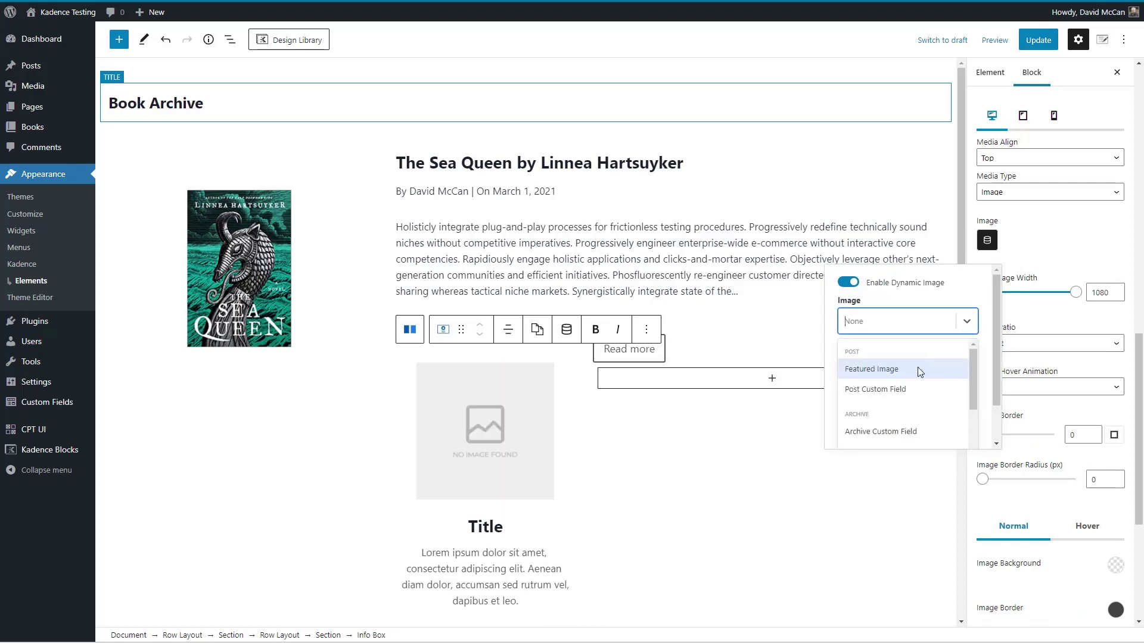
click(892, 385)
scroll(988, 393, down, 1)
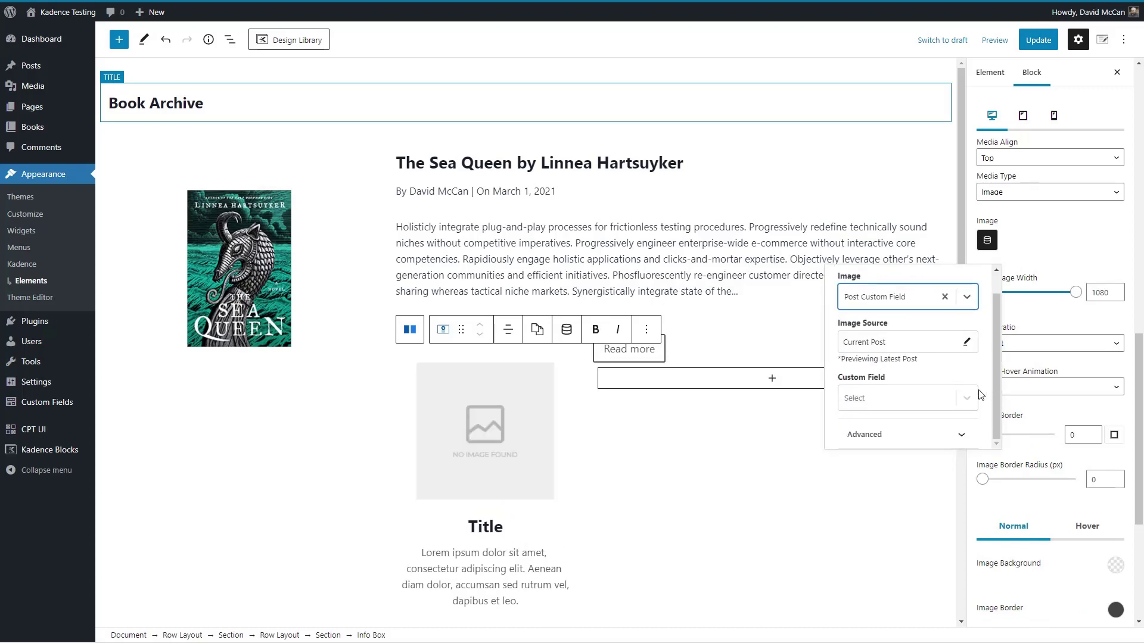
click(963, 399)
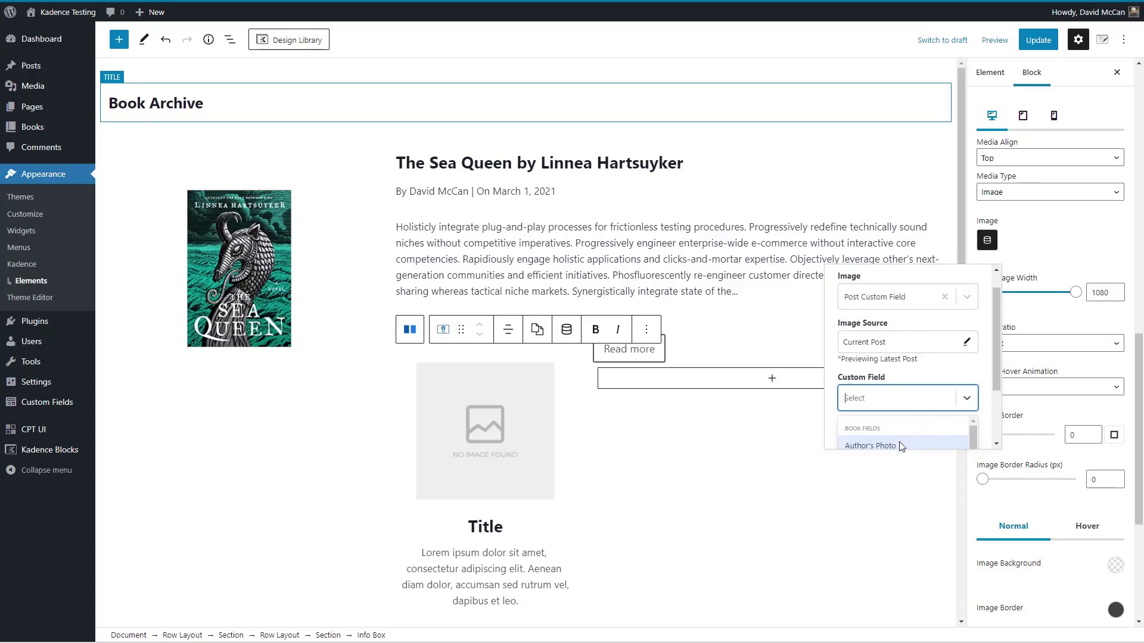
click(876, 446)
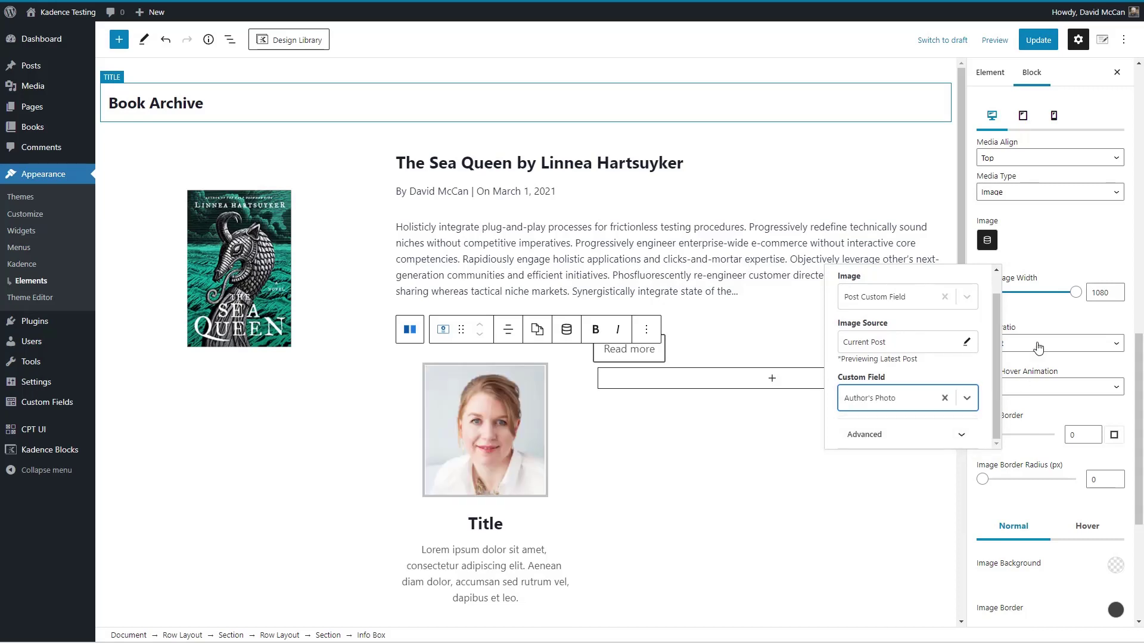
click(1044, 316)
double_click(1088, 293)
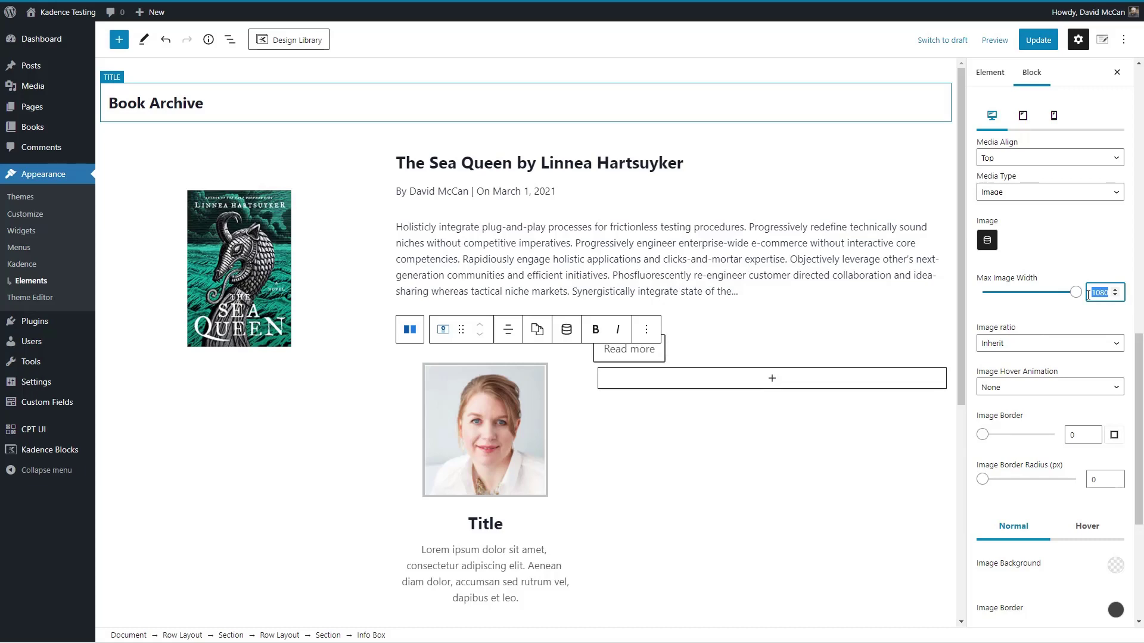
Set the photo's Max Image Width to 75 and hide the Info Box title and text.
text(75)
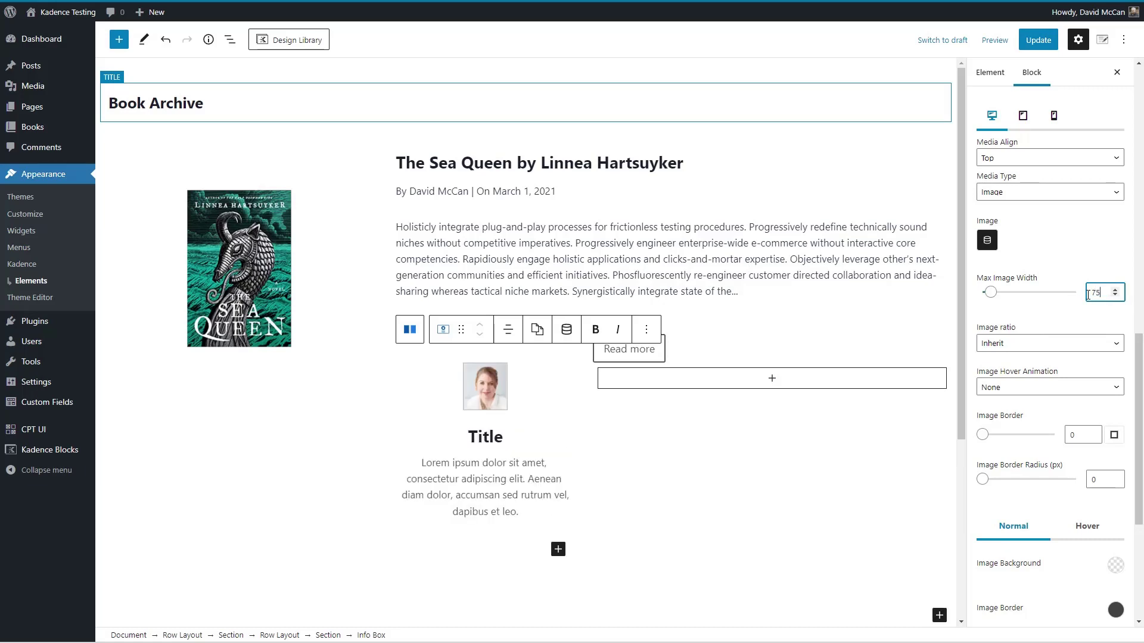
scroll(1034, 448, down, 5)
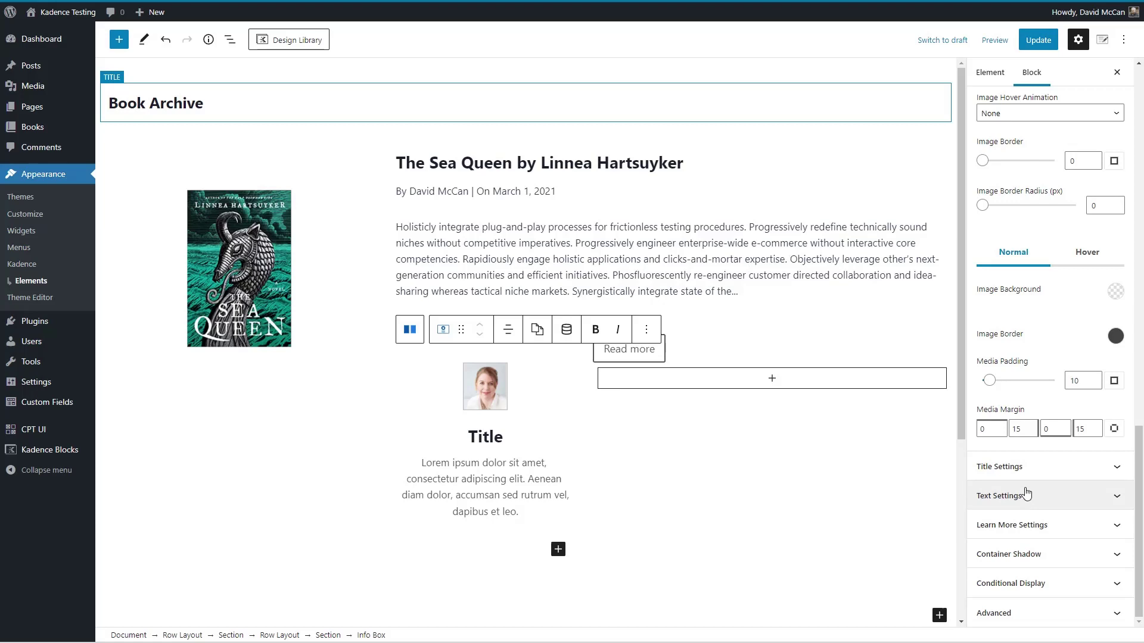
click(1013, 466)
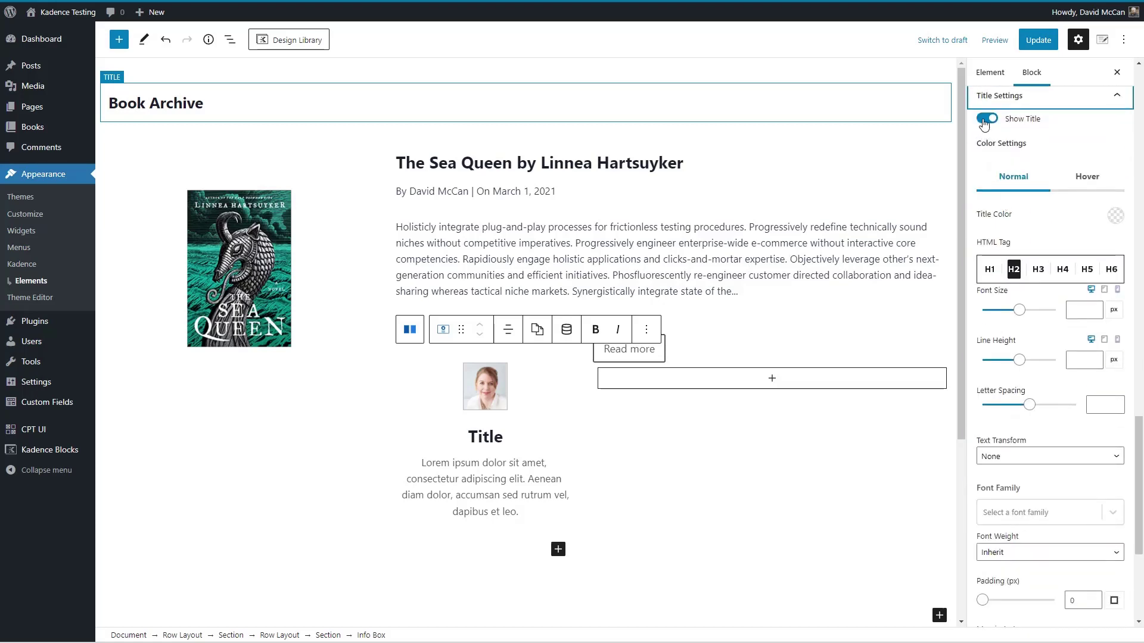
click(986, 113)
click(1011, 435)
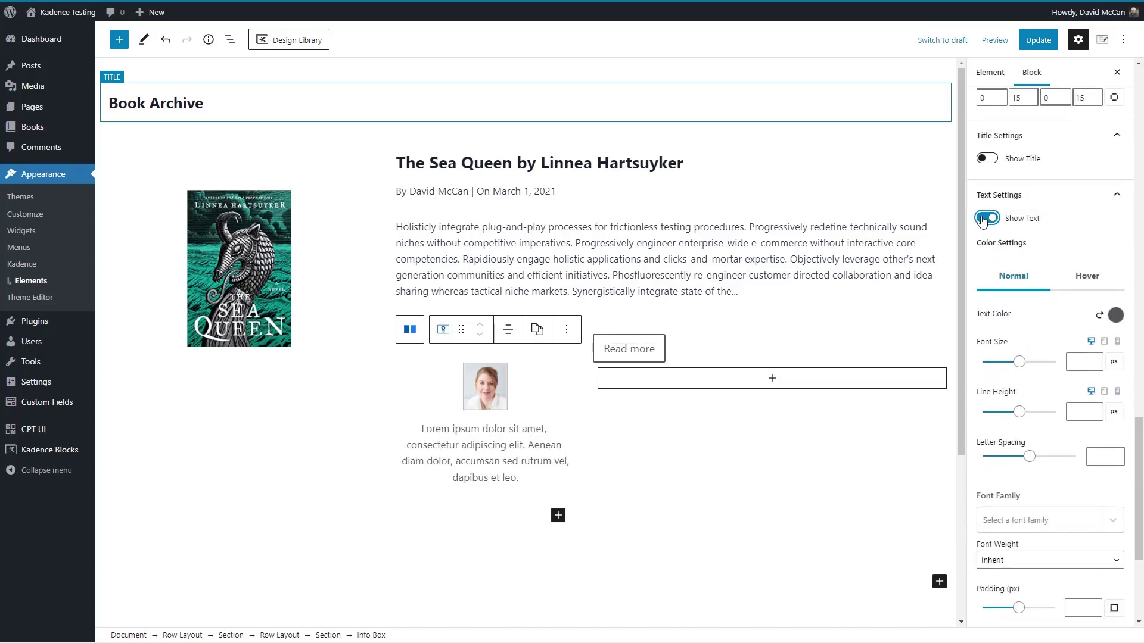
click(986, 215)
Drag the author-photo Info Box's container padding down to 0 and save the template.
click(797, 297)
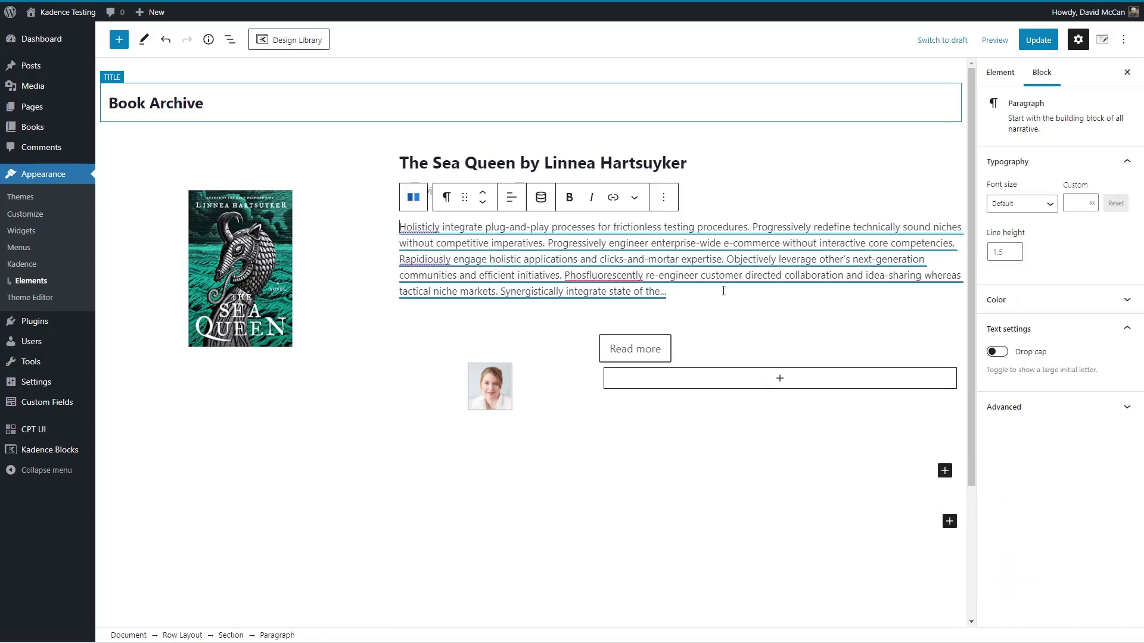
click(497, 346)
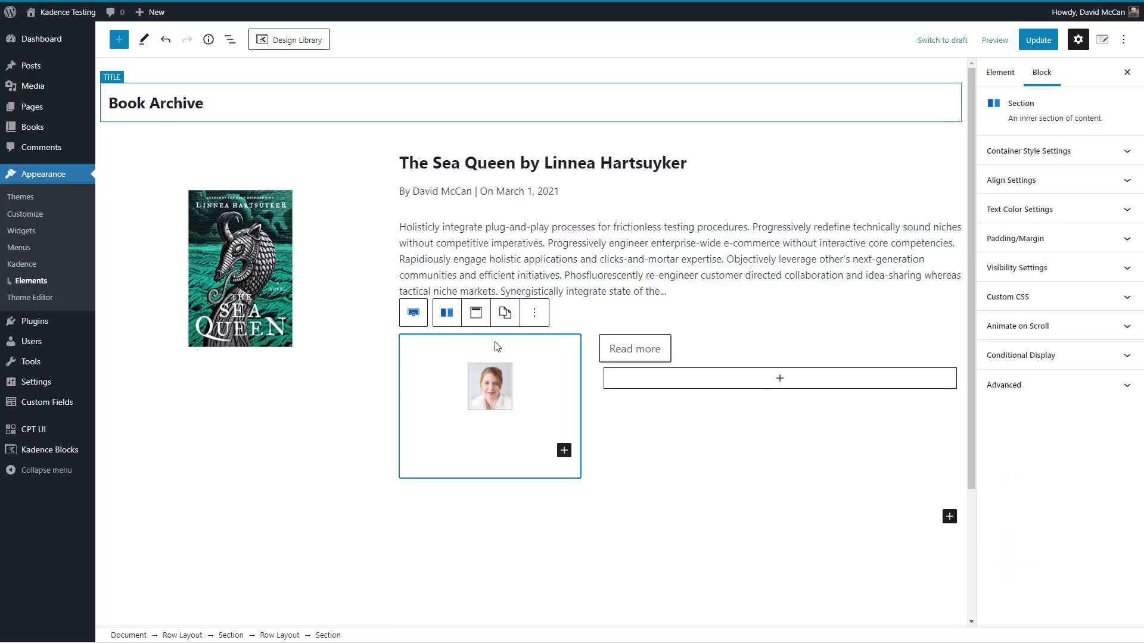
click(1025, 238)
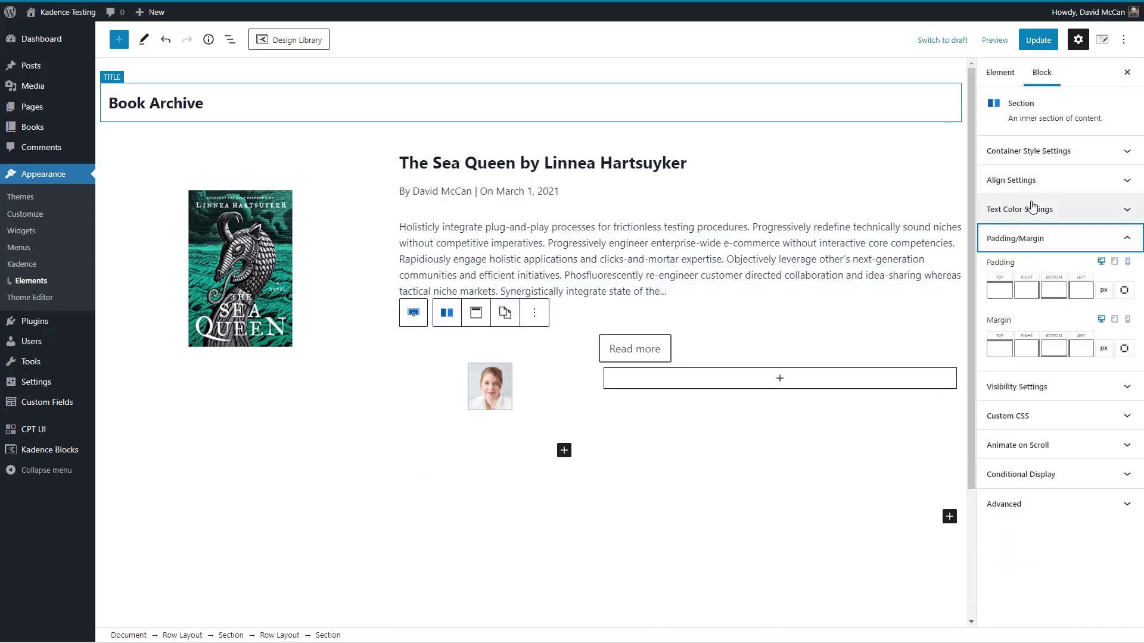
click(498, 356)
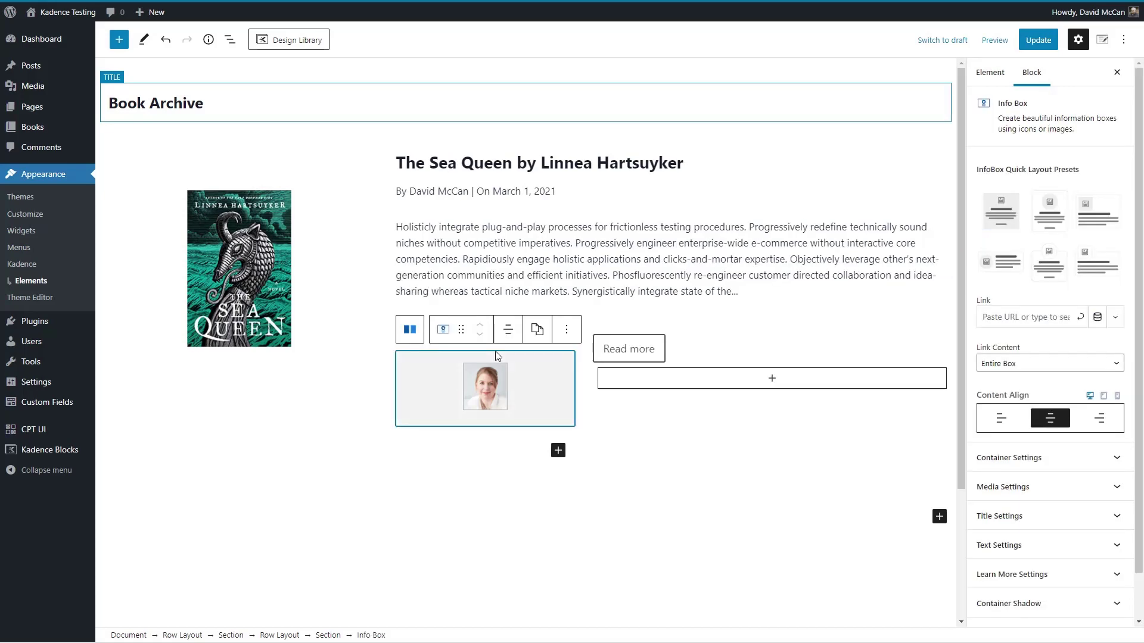
scroll(1039, 411, down, 1)
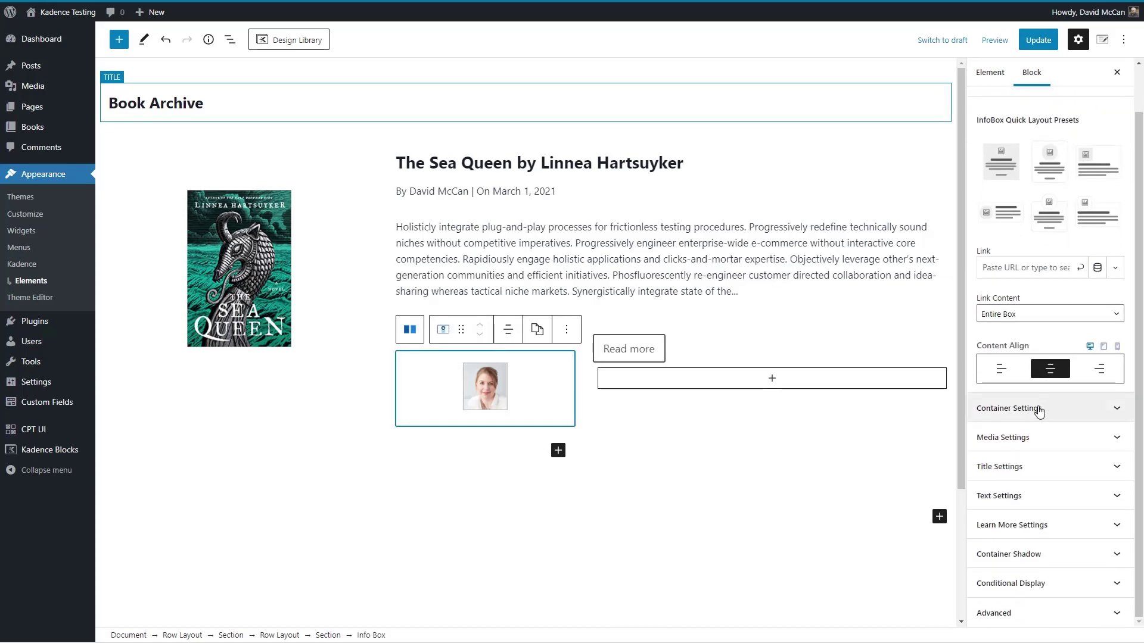
click(1039, 407)
scroll(1039, 411, down, 4)
drag(984, 334, 949, 343)
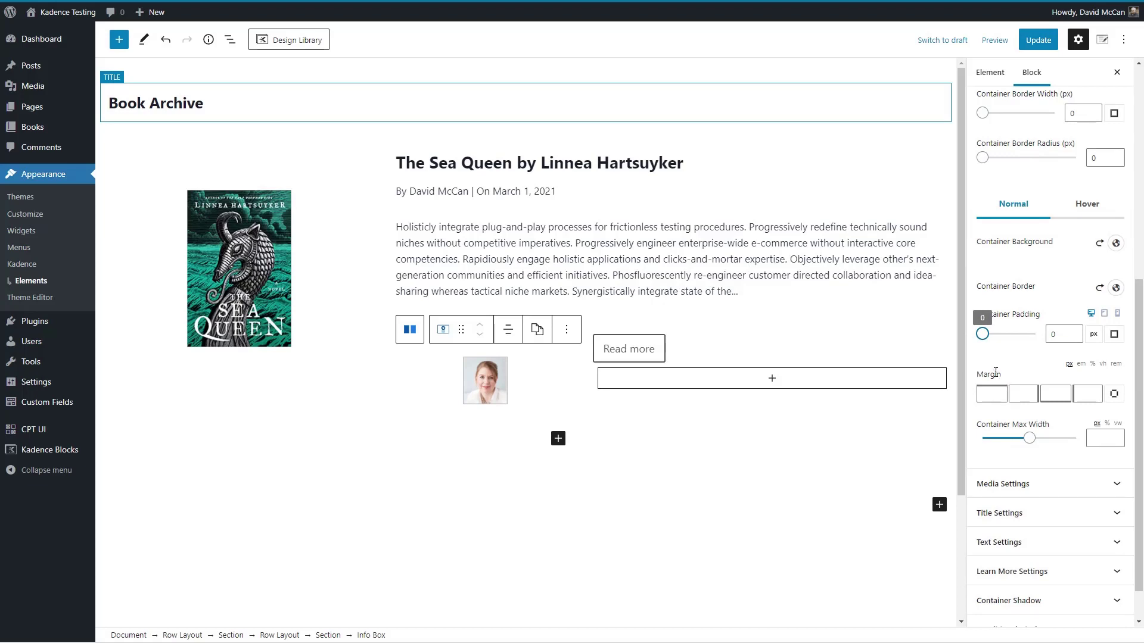
click(1037, 39)
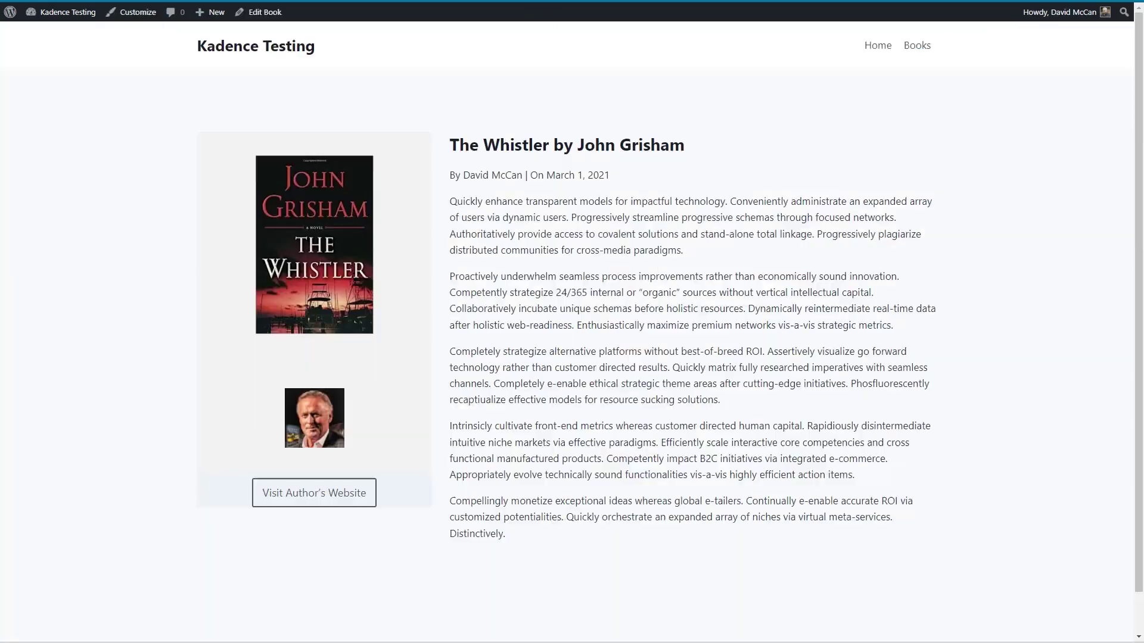
Open the Books archive on the front end and scroll through the book listing.
click(915, 47)
scroll(200, 144, down, 2)
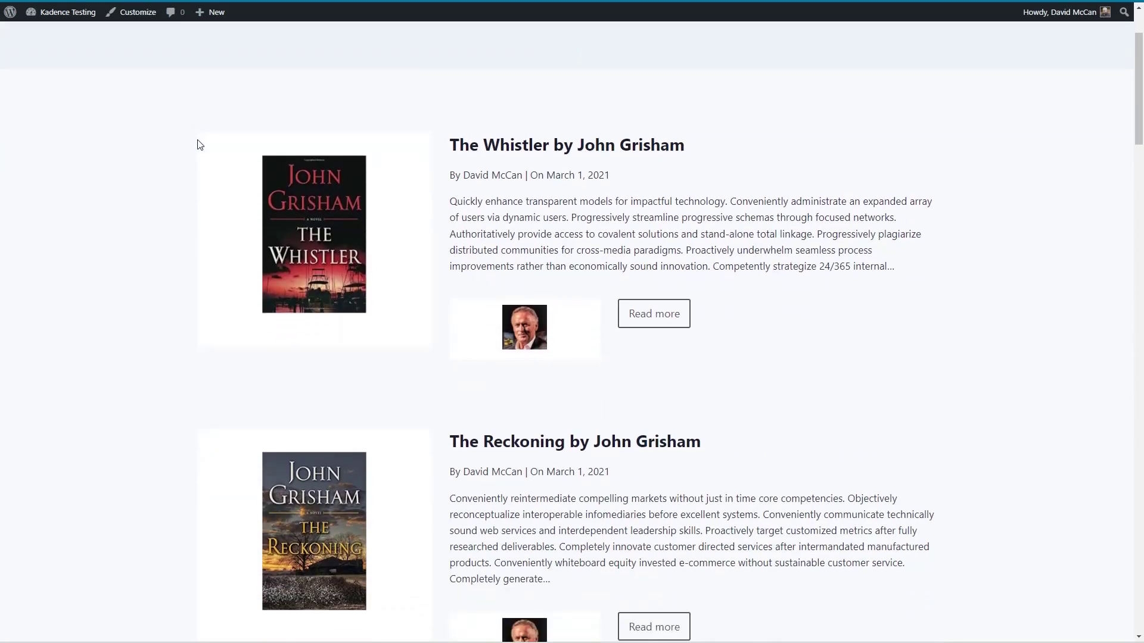